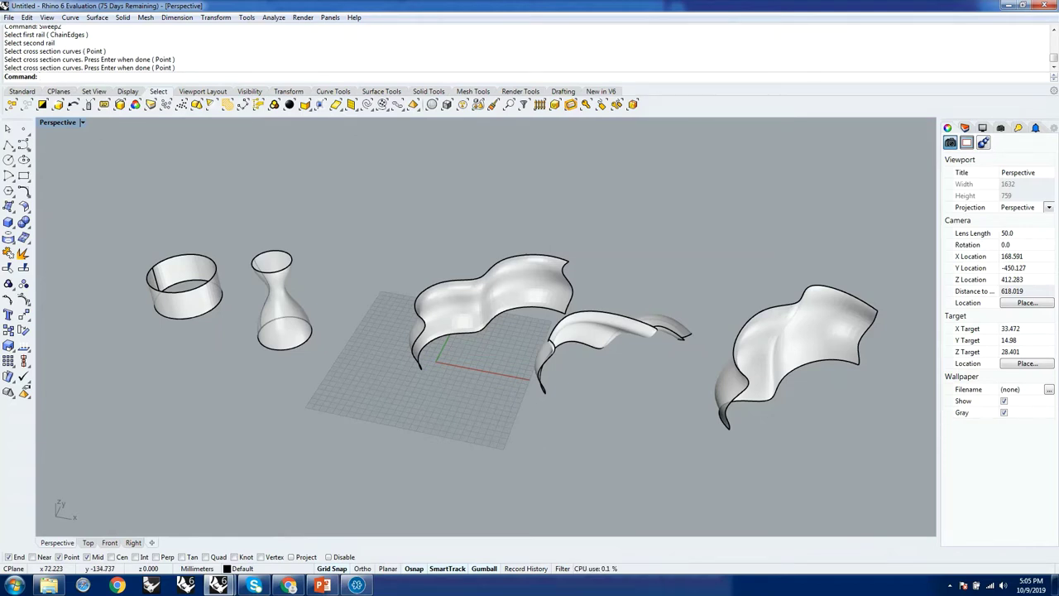
Step: Check the Q&A list in the webinar window and return to the untitled Rhino model
{"action": "left_click", "coordinate": [361, 586]}
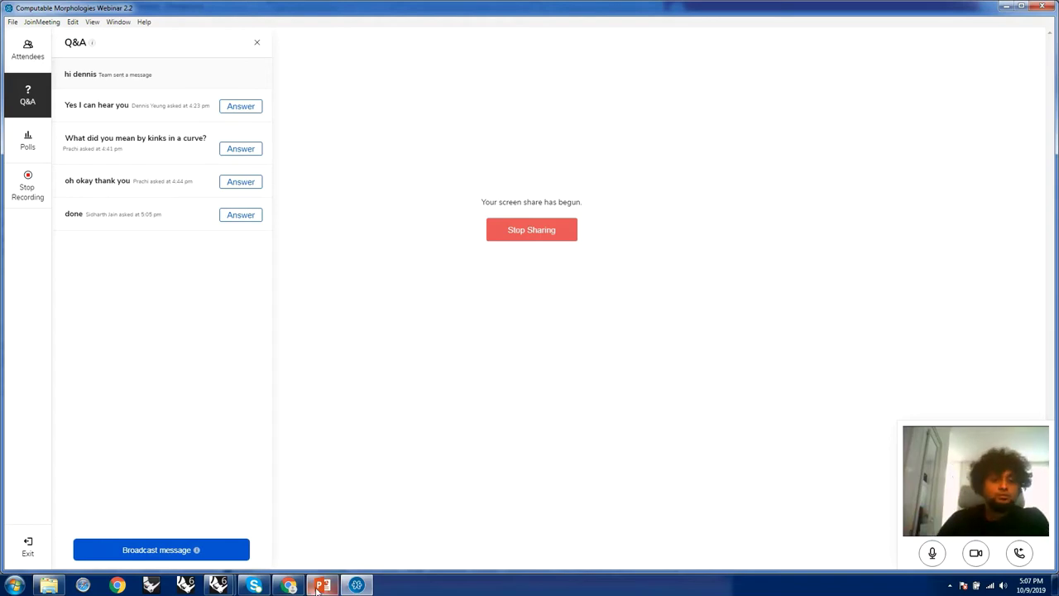
{"action": "mouse_move", "coordinate": [291, 587]}
{"action": "mouse_move", "coordinate": [218, 586]}
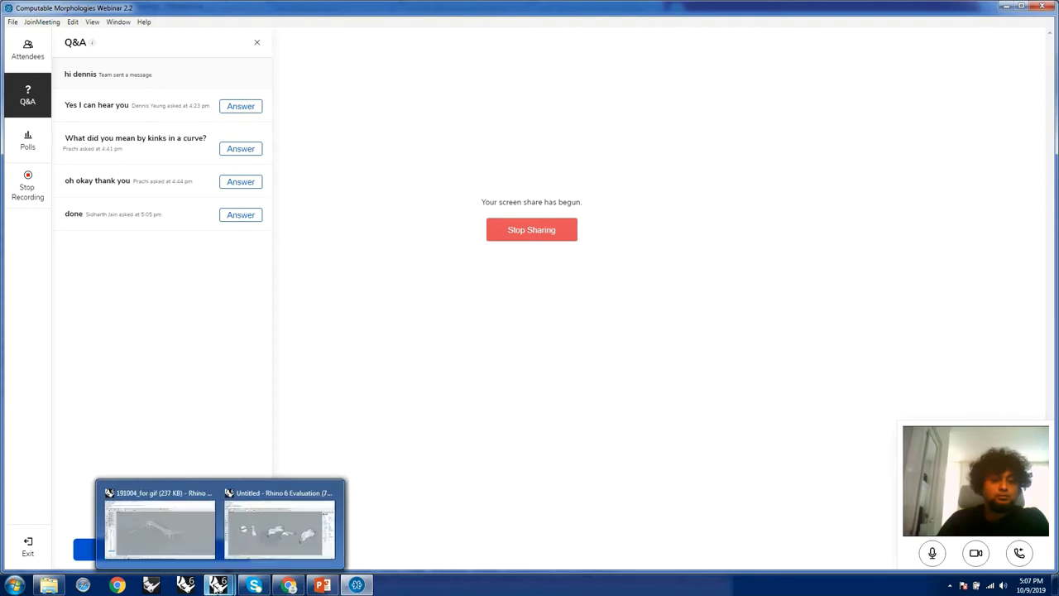
{"action": "mouse_move", "coordinate": [251, 535]}
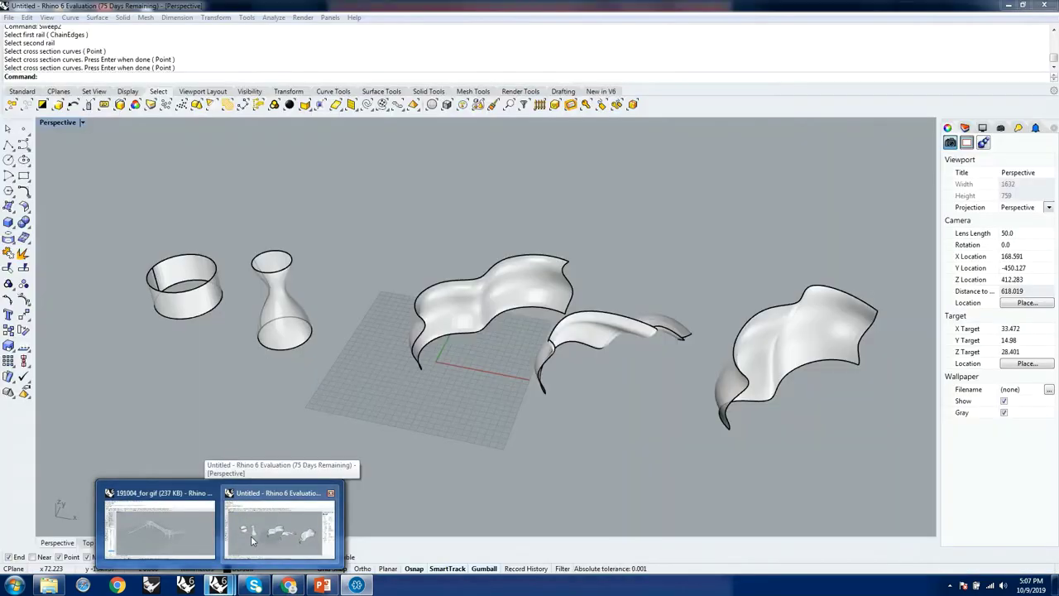
{"action": "left_click", "coordinate": [251, 536]}
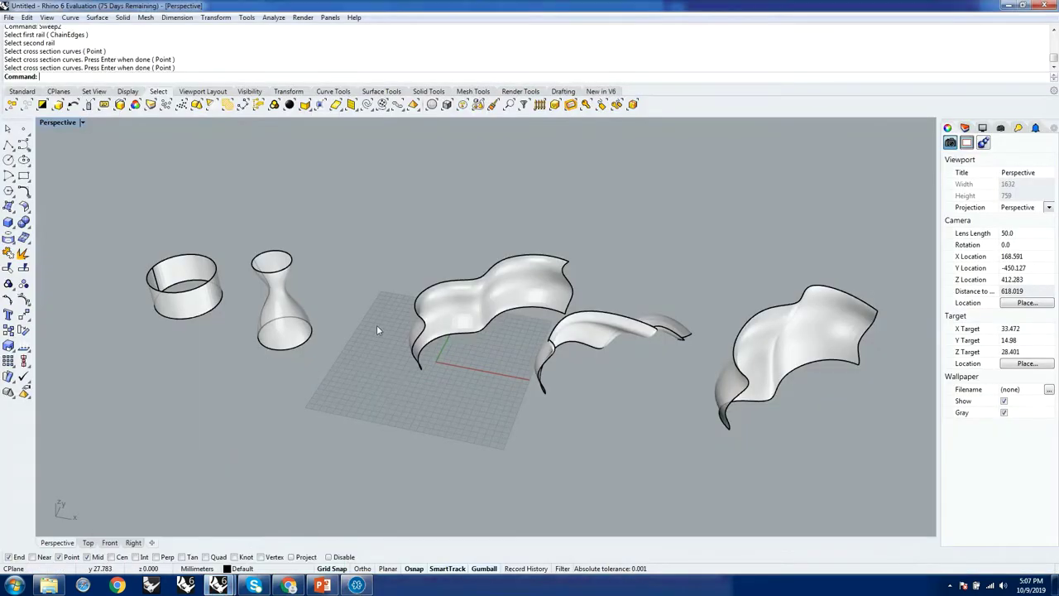
Step: Move all the existing curves and surfaces together off the construction grid to clear space around the origin
{"action": "right_click_drag", "start_coordinate": [377, 324], "coordinate": [350, 311]}
{"action": "scroll", "coordinate": [351, 311], "scroll_direction": "down", "scroll_amount": 3}
{"action": "left_click_drag", "start_coordinate": [201, 220], "coordinate": [699, 391]}
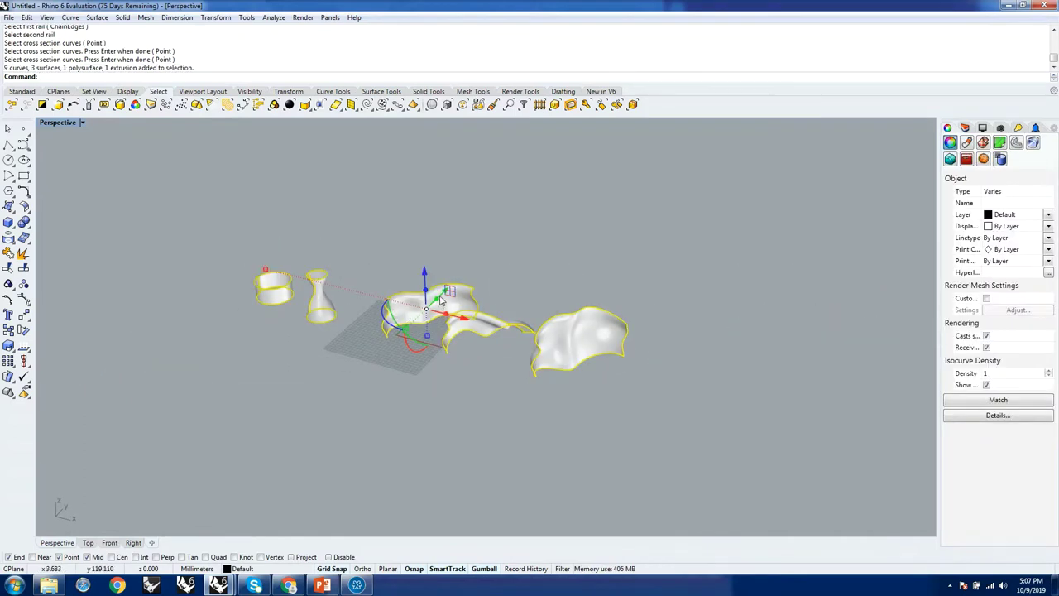
{"action": "left_click_drag", "start_coordinate": [449, 289], "coordinate": [503, 238]}
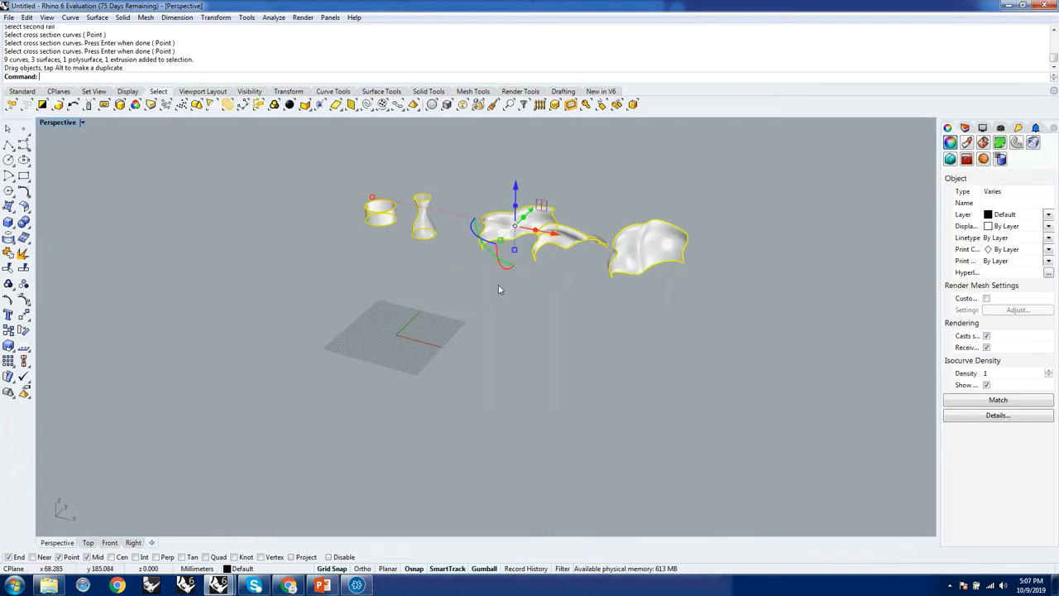
{"action": "left_click", "coordinate": [481, 297]}
Step: Move the three wavy surfaces with their curves along the X direction, closer to the vase-shaped surface
{"action": "right_click_drag", "start_coordinate": [481, 298], "coordinate": [447, 236]}
{"action": "left_click_drag", "start_coordinate": [442, 234], "coordinate": [678, 363]}
{"action": "left_click_drag", "start_coordinate": [616, 306], "coordinate": [582, 302]}
{"action": "left_click", "coordinate": [582, 377]}
{"action": "scroll", "coordinate": [543, 274], "scroll_direction": "up", "scroll_amount": 6}
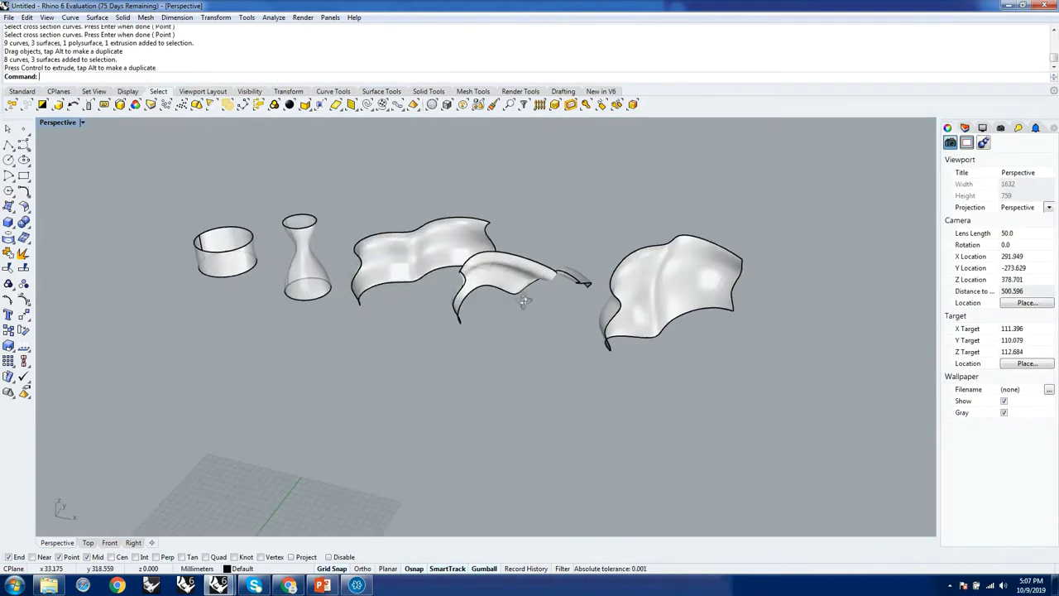
Step: Draw a circle centred on the grid origin with a radius of about 46 mm
{"action": "scroll", "coordinate": [543, 275], "scroll_direction": "down", "scroll_amount": 2}
{"action": "scroll", "coordinate": [401, 351], "scroll_direction": "down", "scroll_amount": 4}
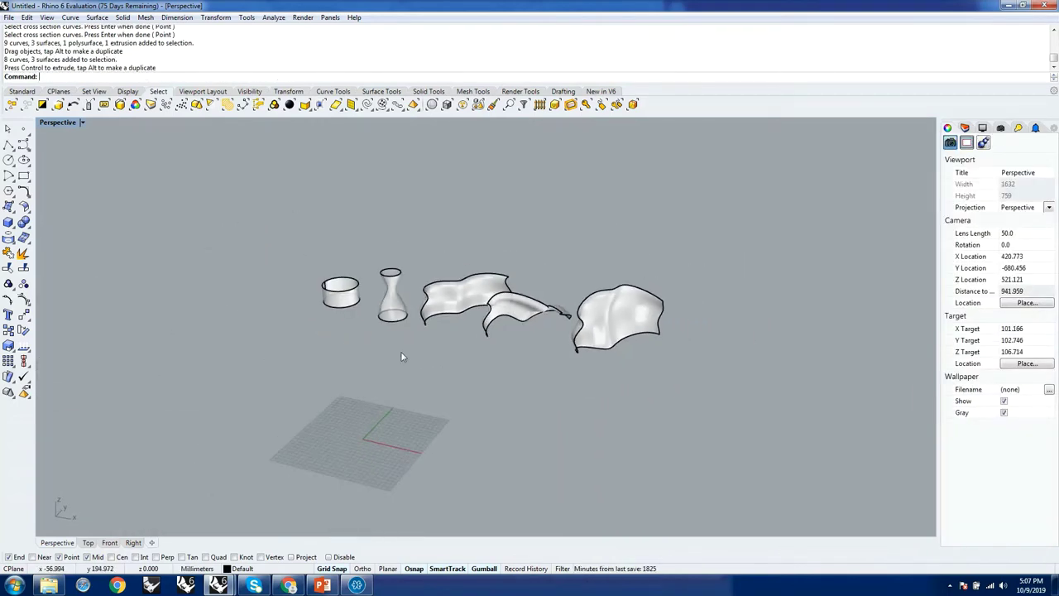
{"action": "scroll", "coordinate": [404, 377], "scroll_direction": "up", "scroll_amount": 5}
{"action": "scroll", "coordinate": [404, 377], "scroll_direction": "down", "scroll_amount": 5}
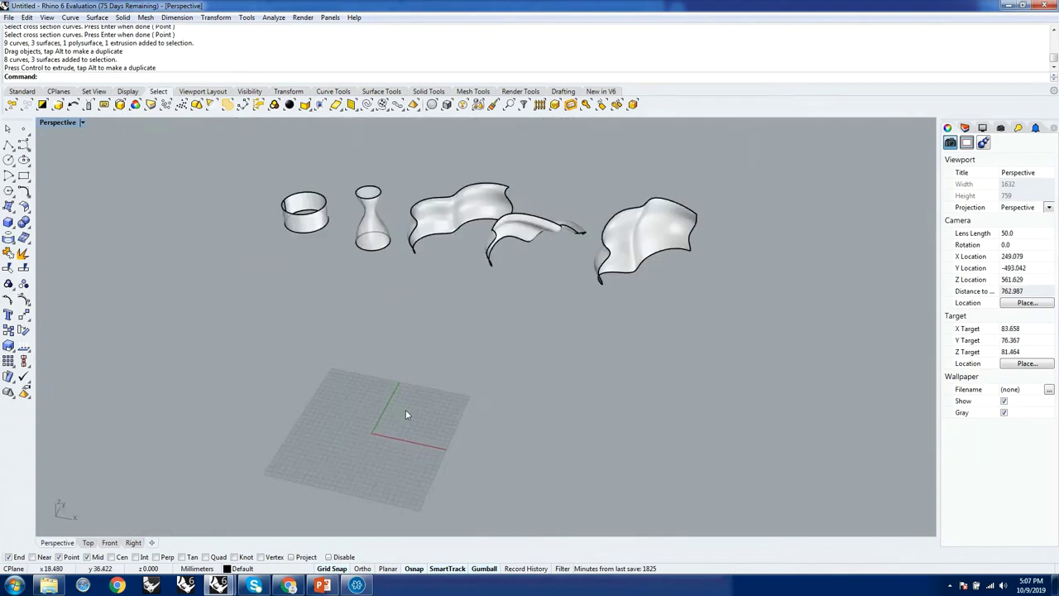
{"action": "scroll", "coordinate": [401, 373], "scroll_direction": "up", "scroll_amount": 3}
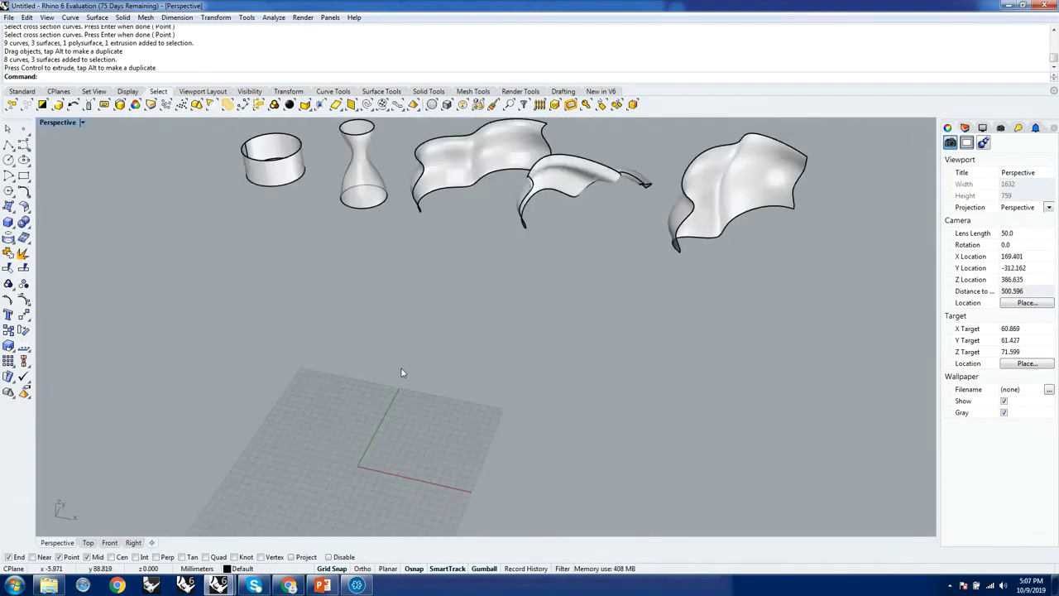
{"action": "type", "text": "circ"}
{"action": "key", "text": "Return"}
{"action": "scroll", "coordinate": [409, 433], "scroll_direction": "down", "scroll_amount": 3}
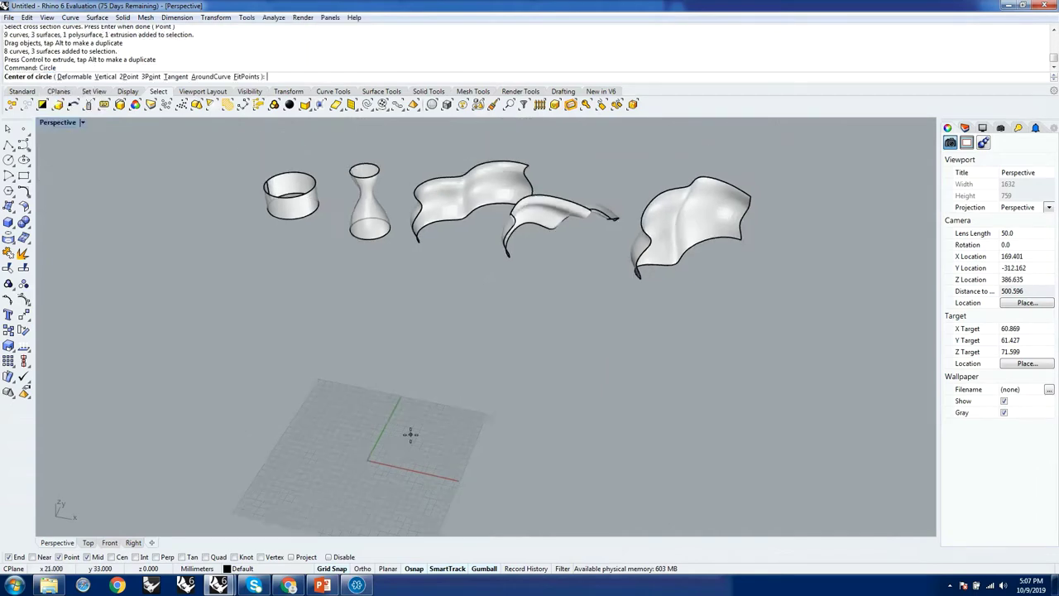
{"action": "left_click", "coordinate": [375, 457]}
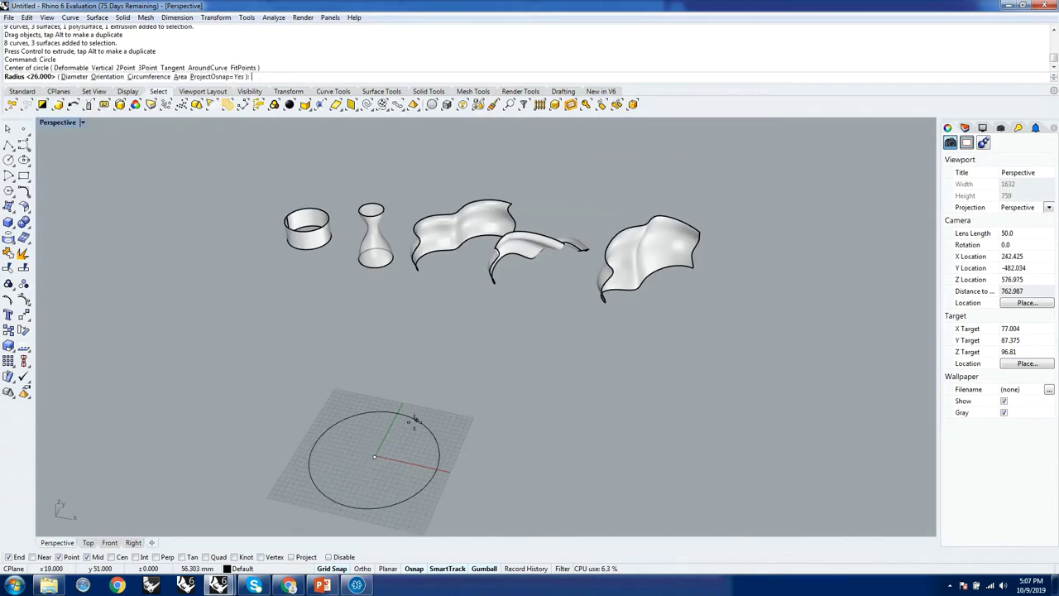
{"action": "left_click", "coordinate": [408, 430]}
{"action": "scroll", "coordinate": [385, 457], "scroll_direction": "up", "scroll_amount": 2}
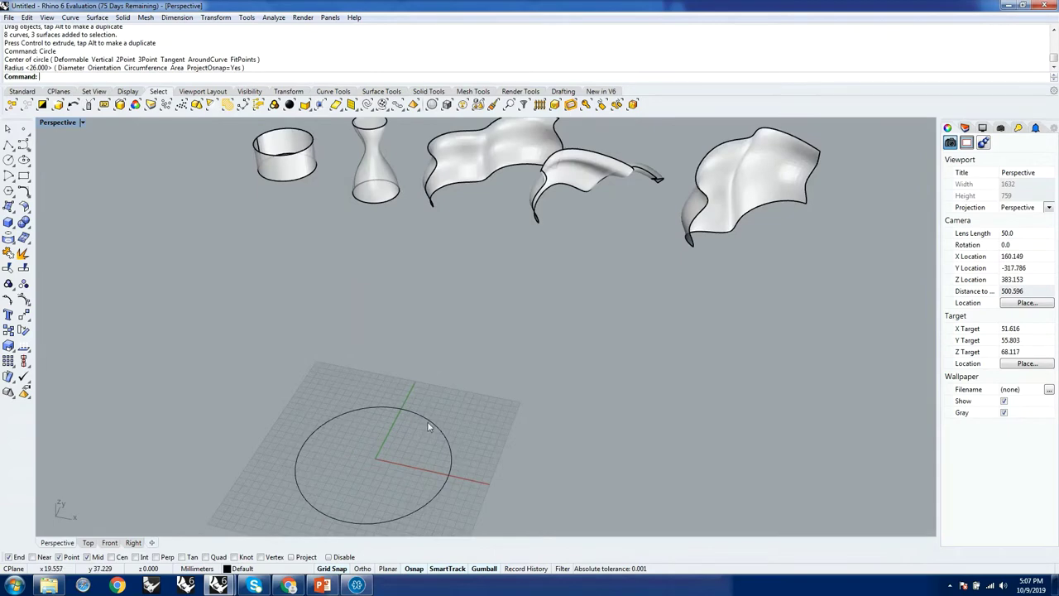
Step: Try to scale three of the circle's control points together, including two outer corner points, to deform the circle
{"action": "left_click", "coordinate": [427, 421]}
{"action": "scroll", "coordinate": [394, 455], "scroll_direction": "down", "scroll_amount": 2}
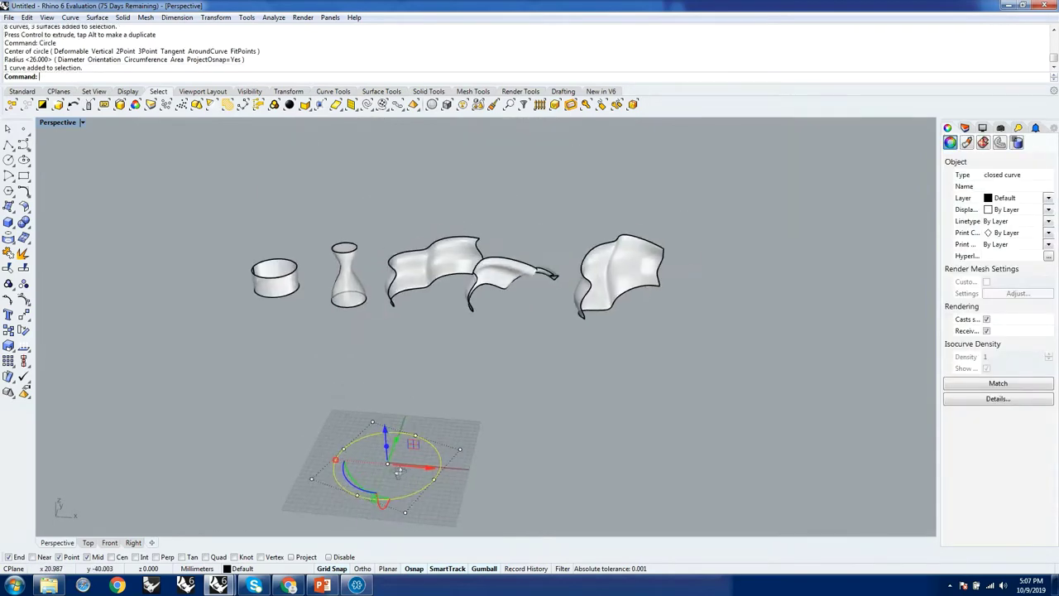
{"action": "scroll", "coordinate": [382, 478], "scroll_direction": "up", "scroll_amount": 2}
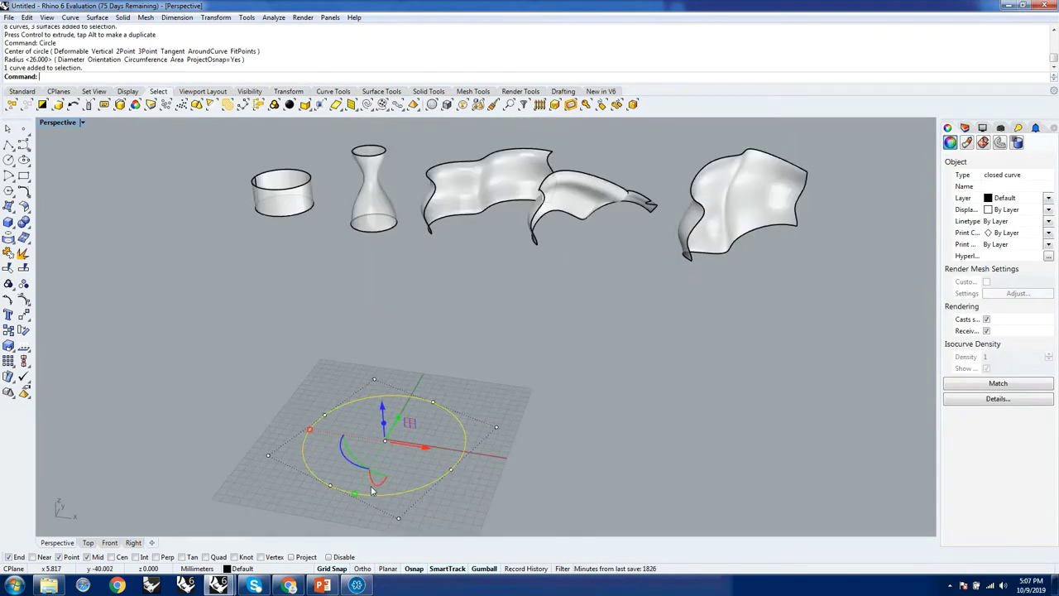
{"action": "left_click", "coordinate": [374, 379]}
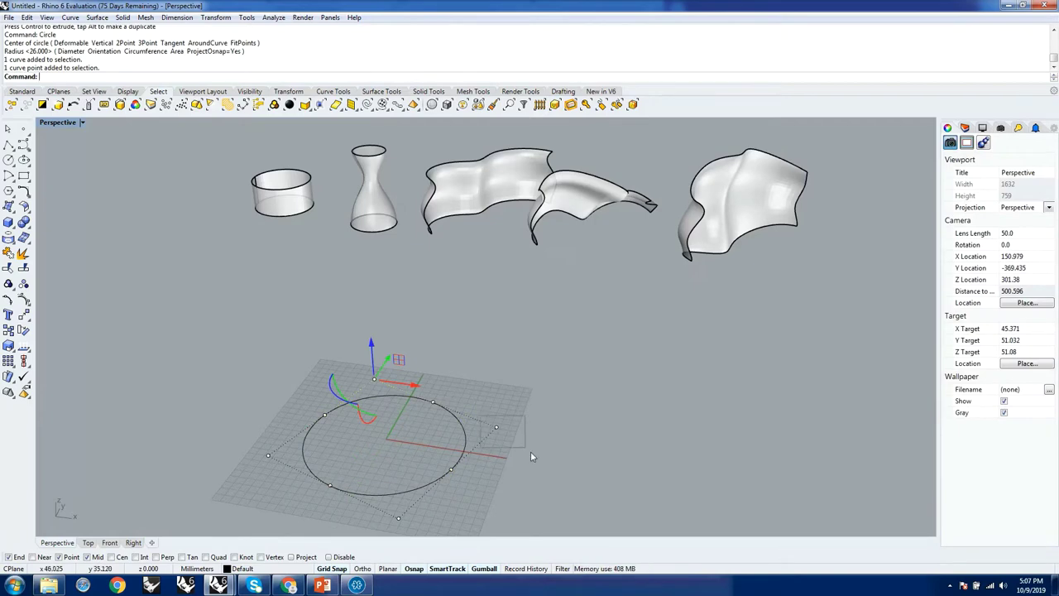
{"action": "left_click", "coordinate": [496, 427], "text": "shift"}
{"action": "left_click", "coordinate": [330, 486], "text": "shift"}
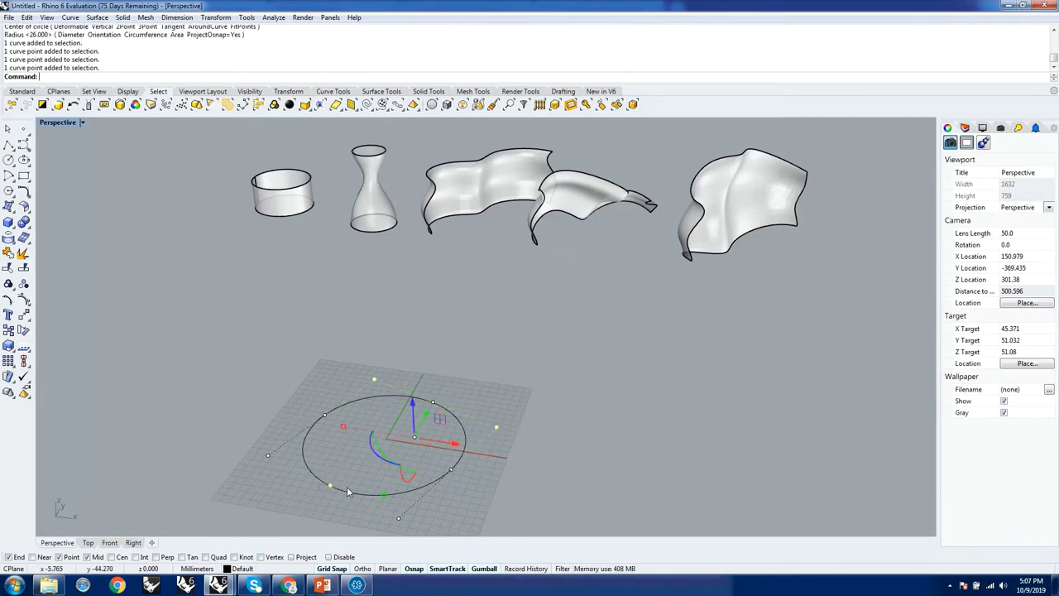
{"action": "left_click_drag", "start_coordinate": [343, 426], "coordinate": [367, 443]}
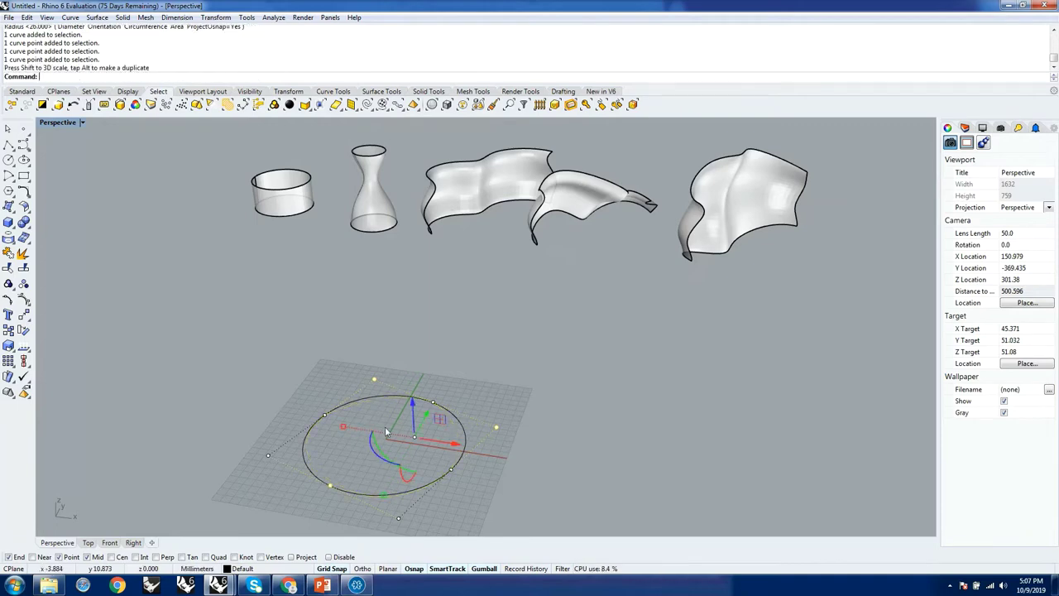
{"action": "key", "text": "Escape"}
Step: Try to scale three of the circle's outer corner control points to deform it
{"action": "left_click", "coordinate": [401, 398]}
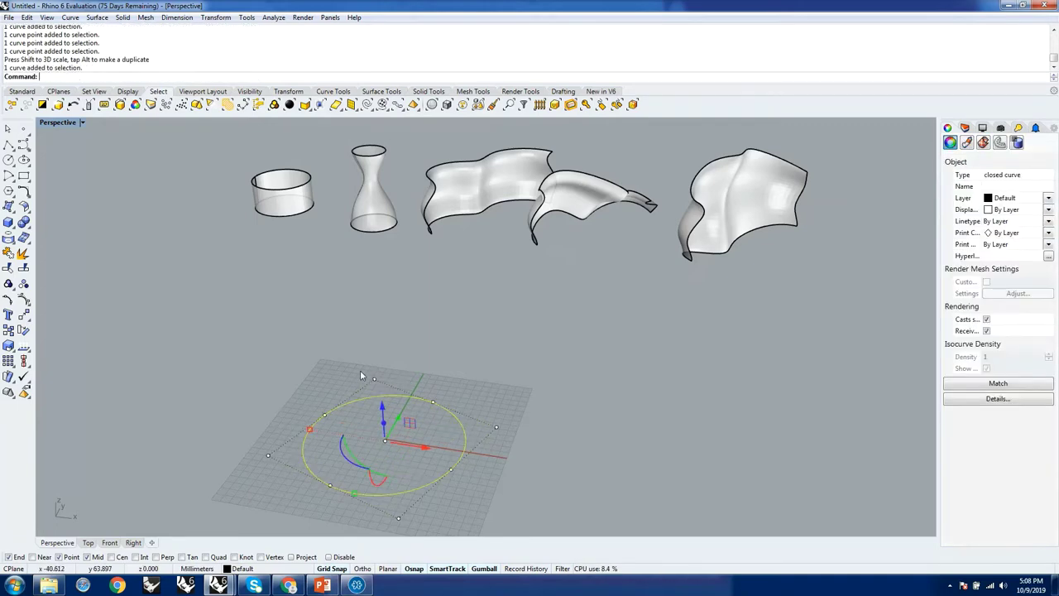
{"action": "left_click", "coordinate": [374, 379]}
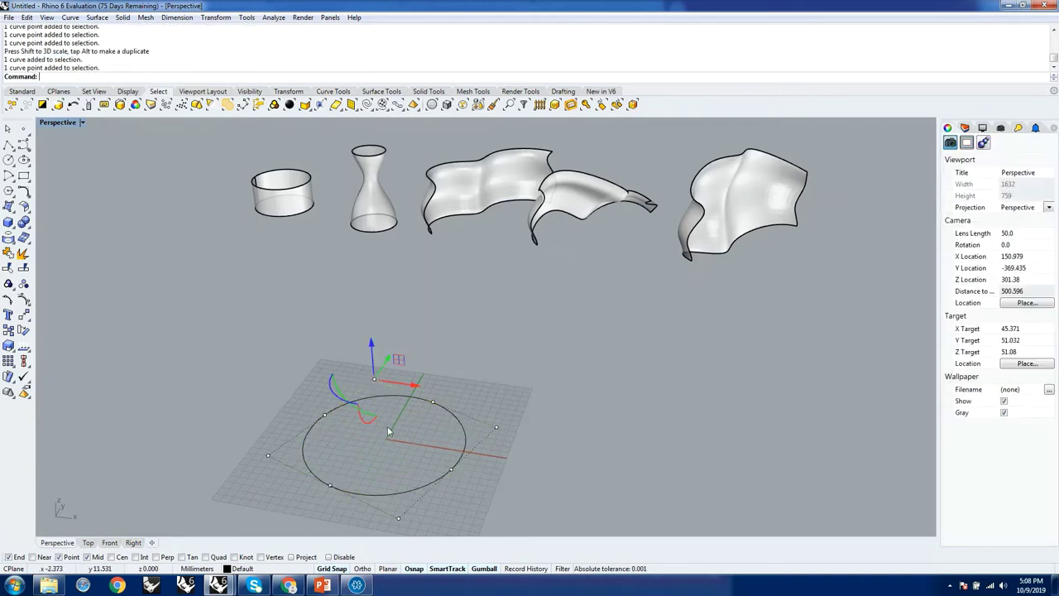
{"action": "left_click", "coordinate": [398, 518], "text": "shift"}
{"action": "left_click", "coordinate": [268, 455], "text": "shift"}
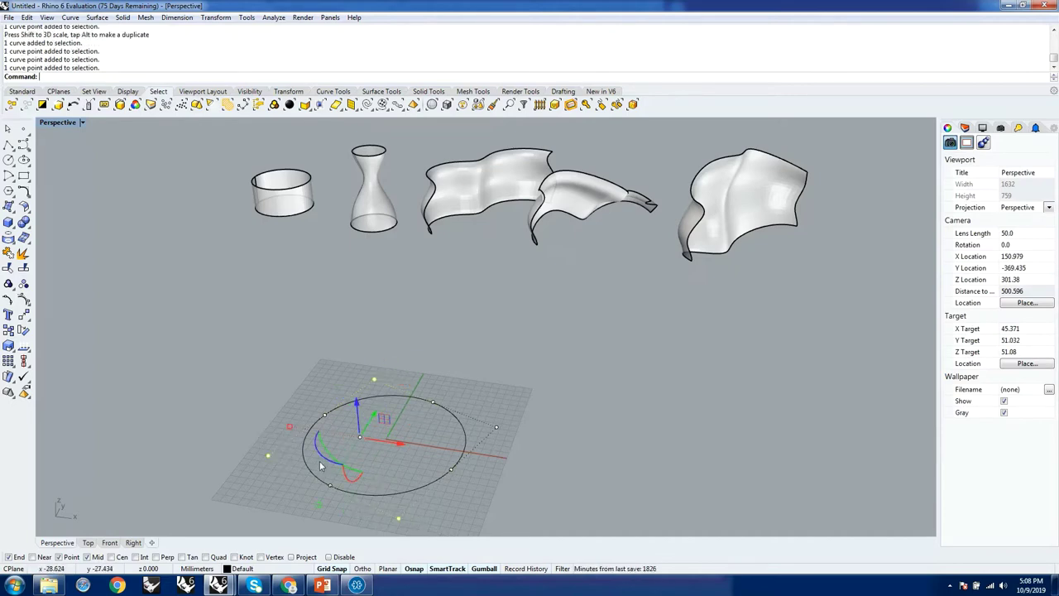
{"action": "left_click_drag", "start_coordinate": [289, 427], "coordinate": [265, 427]}
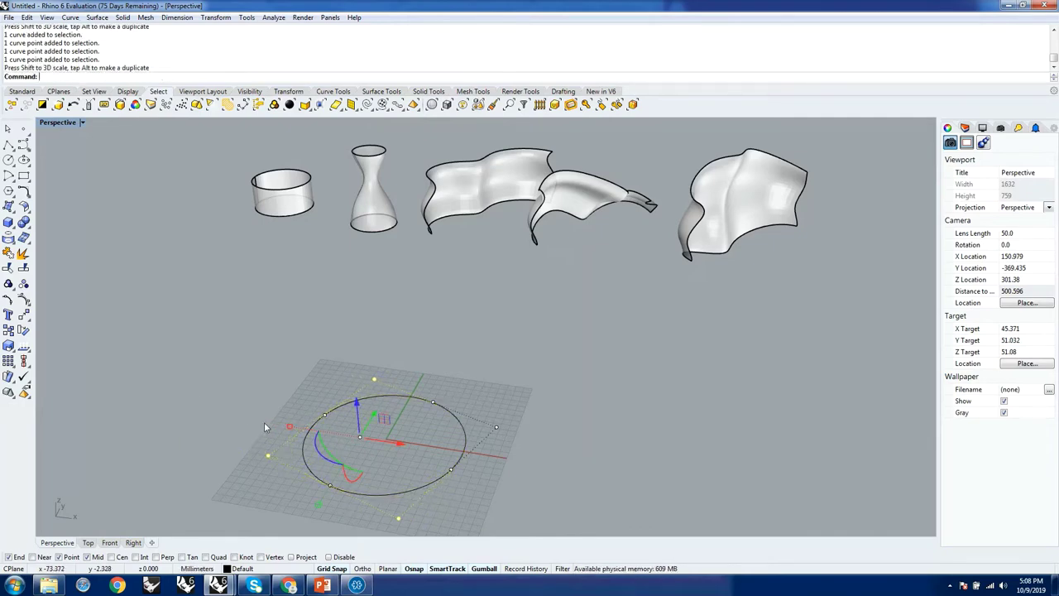
{"action": "key", "text": "Escape"}
Step: Rebuild the circle with a point count of 6 and degree 3, deleting the input curve
{"action": "left_click", "coordinate": [462, 441]}
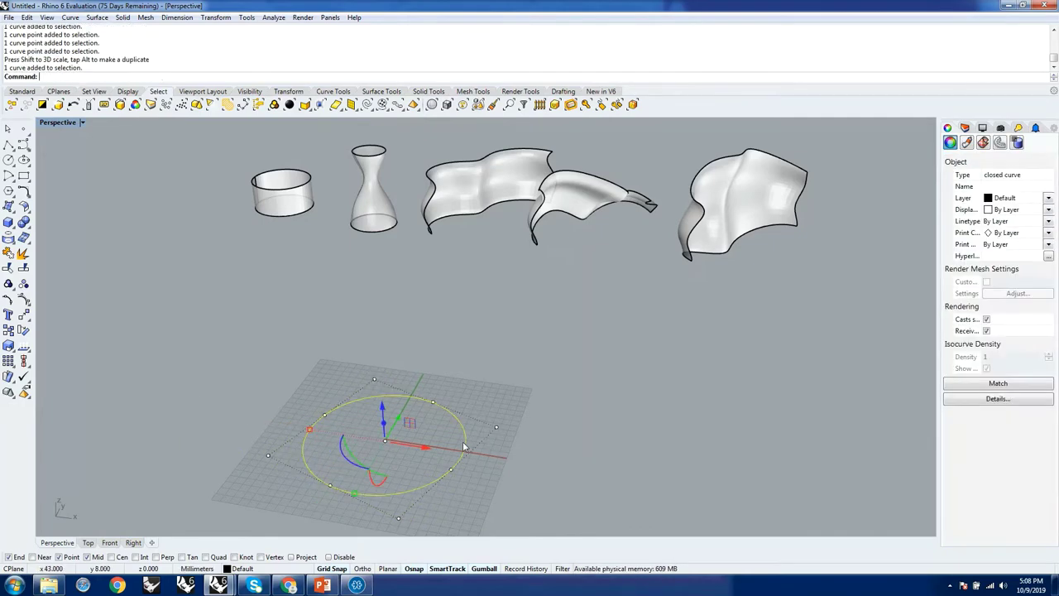
{"action": "type", "text": "Rebuild"}
{"action": "key", "text": "Return"}
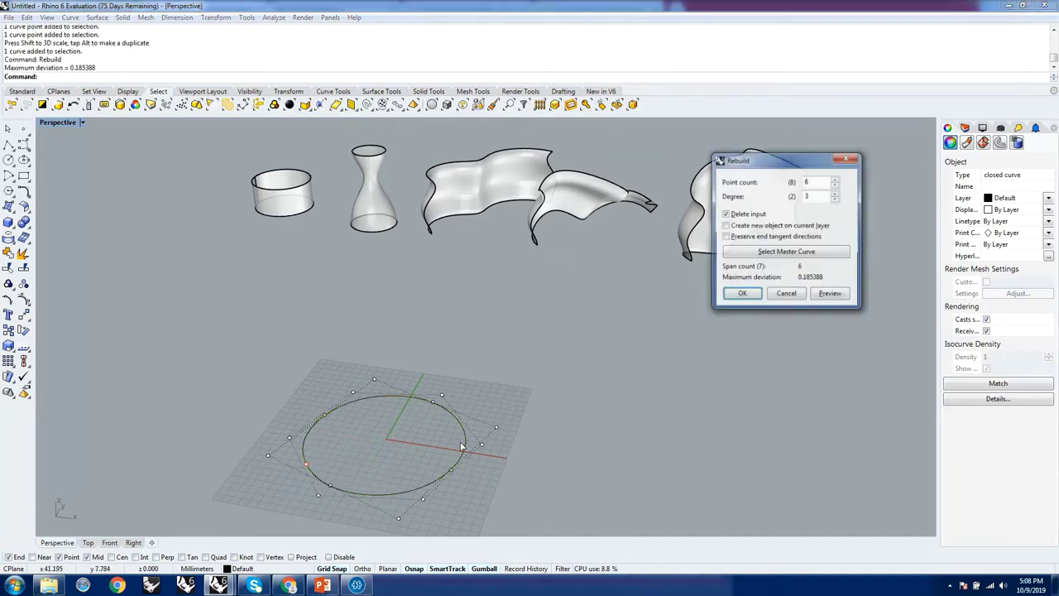
{"action": "left_click", "coordinate": [743, 294]}
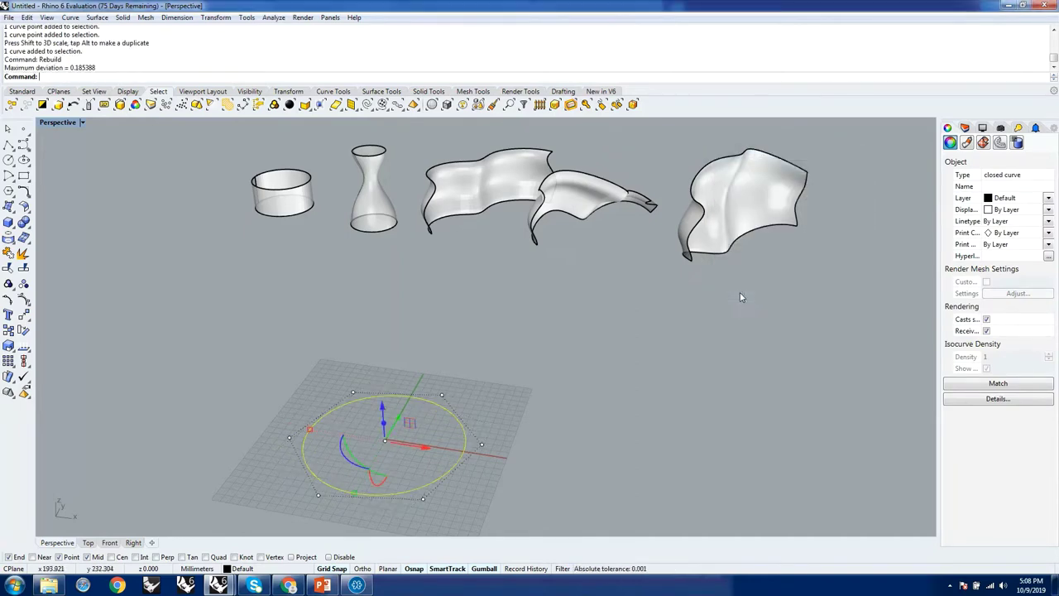
Step: Reshape the rebuilt circle into an asymmetric rounded outline by scaling several control points and moving a single one
{"action": "left_click", "coordinate": [353, 392]}
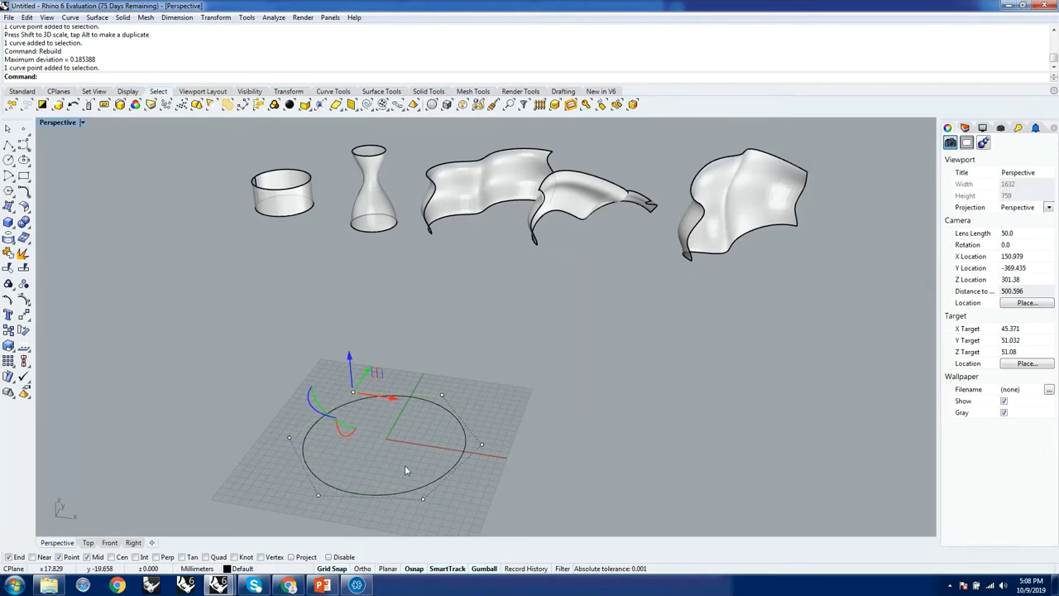
{"action": "left_click", "coordinate": [423, 499], "text": "shift"}
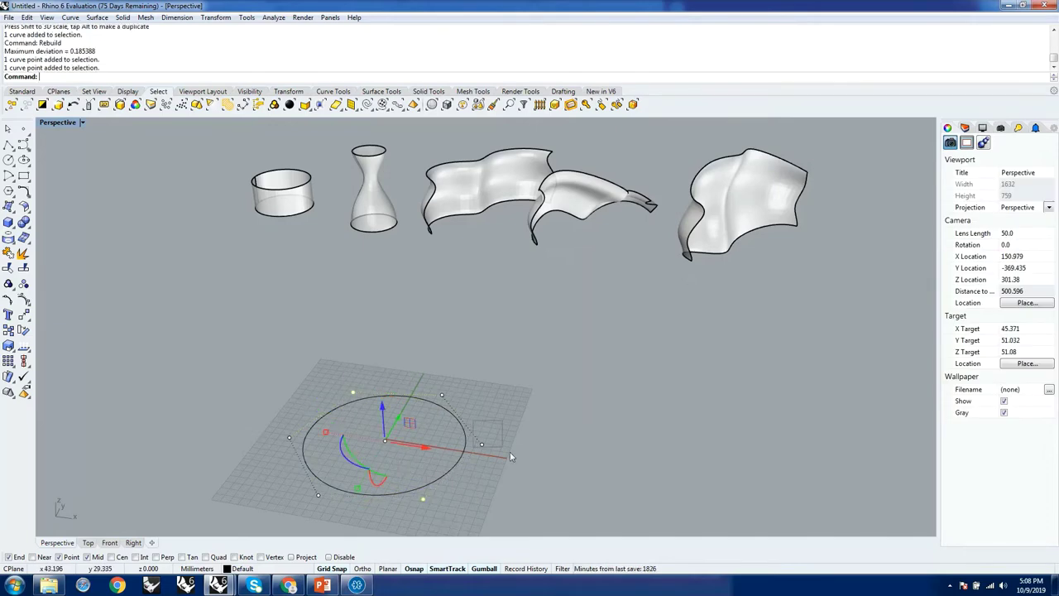
{"action": "left_click", "coordinate": [482, 445], "text": "shift"}
{"action": "left_click_drag", "start_coordinate": [327, 431], "coordinate": [352, 448]}
{"action": "left_click", "coordinate": [289, 437], "text": "shift"}
{"action": "right_click_drag", "start_coordinate": [478, 453], "coordinate": [461, 432]}
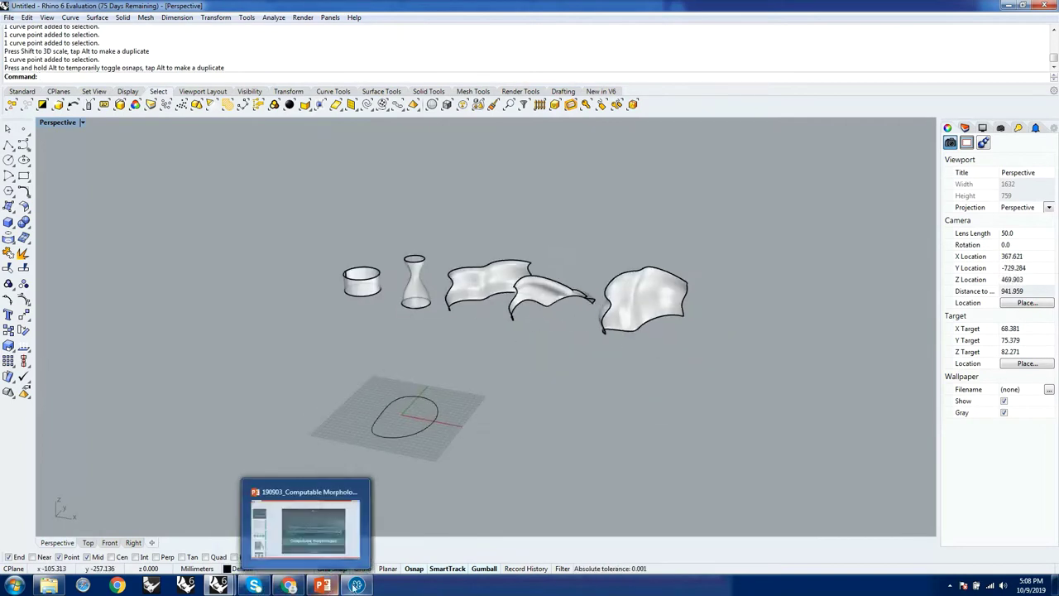
Step: Switch to the webinar window to review attendee questions, and go back to the untitled Rhino model
{"action": "left_click", "coordinate": [313, 517]}
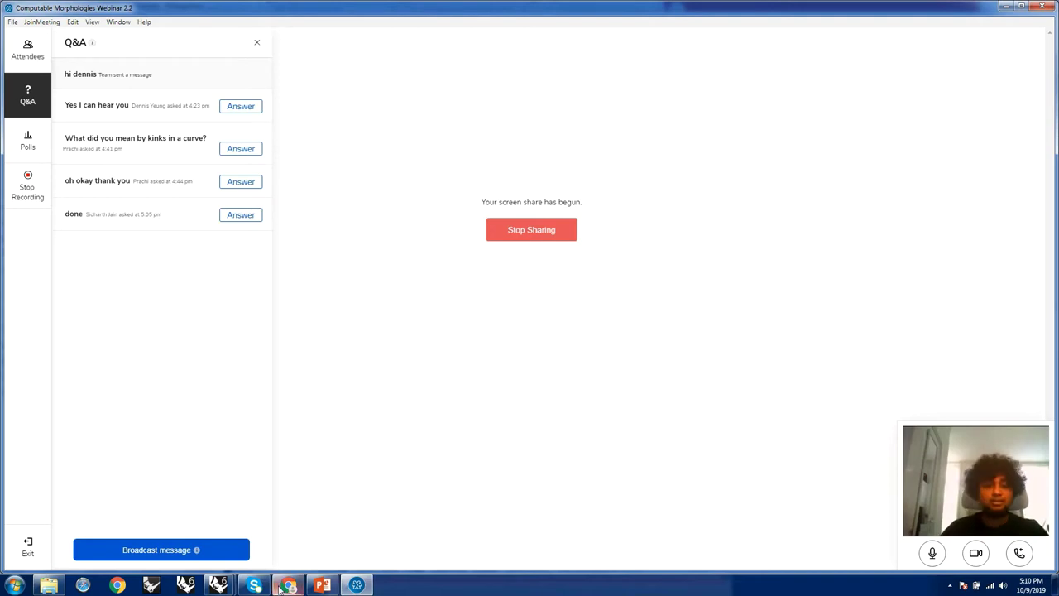
{"action": "mouse_move", "coordinate": [217, 585]}
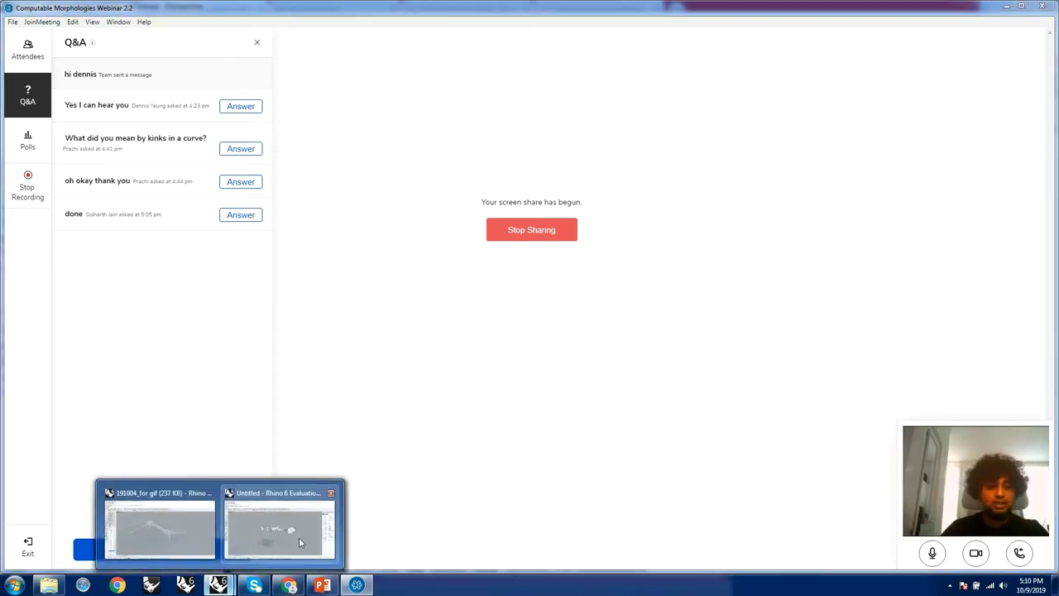
{"action": "left_click", "coordinate": [280, 528]}
Step: Draw a larger circle centred on the grid origin so that it surrounds the reshaped closed curve
{"action": "right_click_drag", "start_coordinate": [424, 480], "coordinate": [340, 412]}
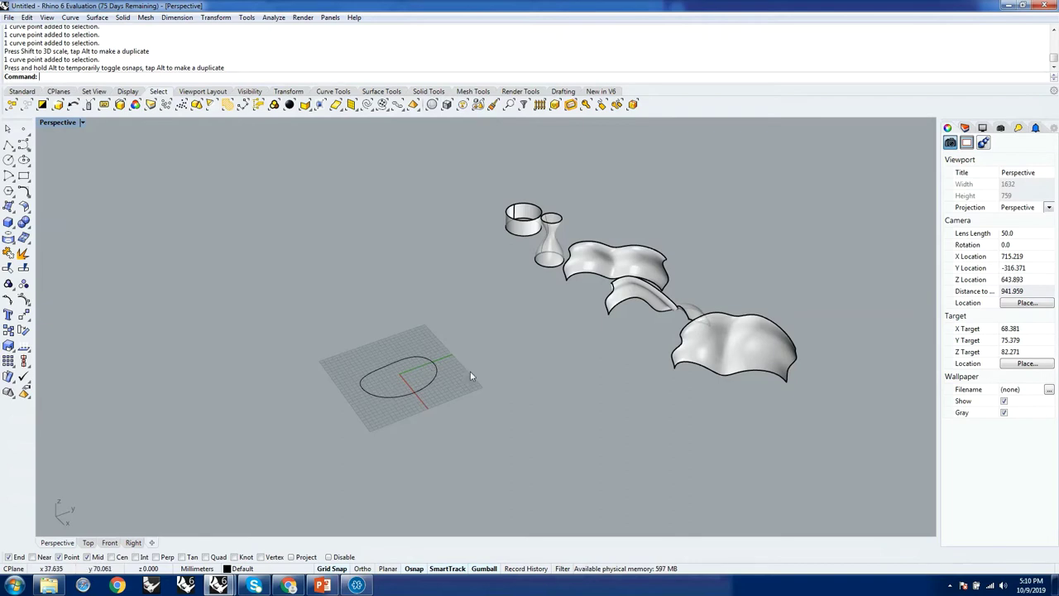
{"action": "left_click", "coordinate": [424, 398]}
{"action": "key", "text": "Escape"}
{"action": "right_click_drag", "start_coordinate": [390, 406], "coordinate": [412, 431]}
{"action": "type", "text": "C"}
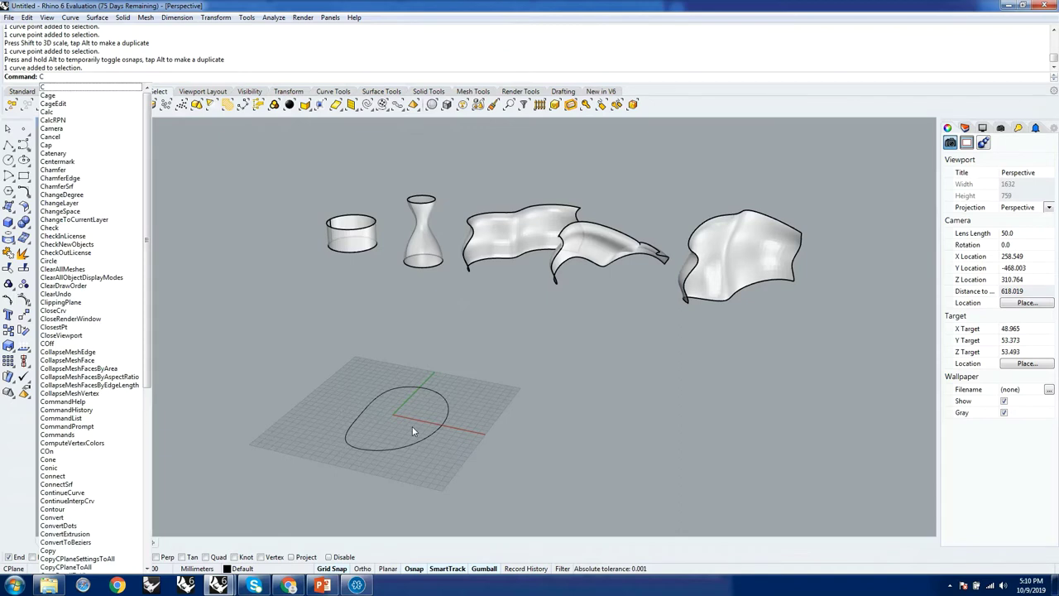
{"action": "type", "text": "ircle"}
{"action": "key", "text": "Return"}
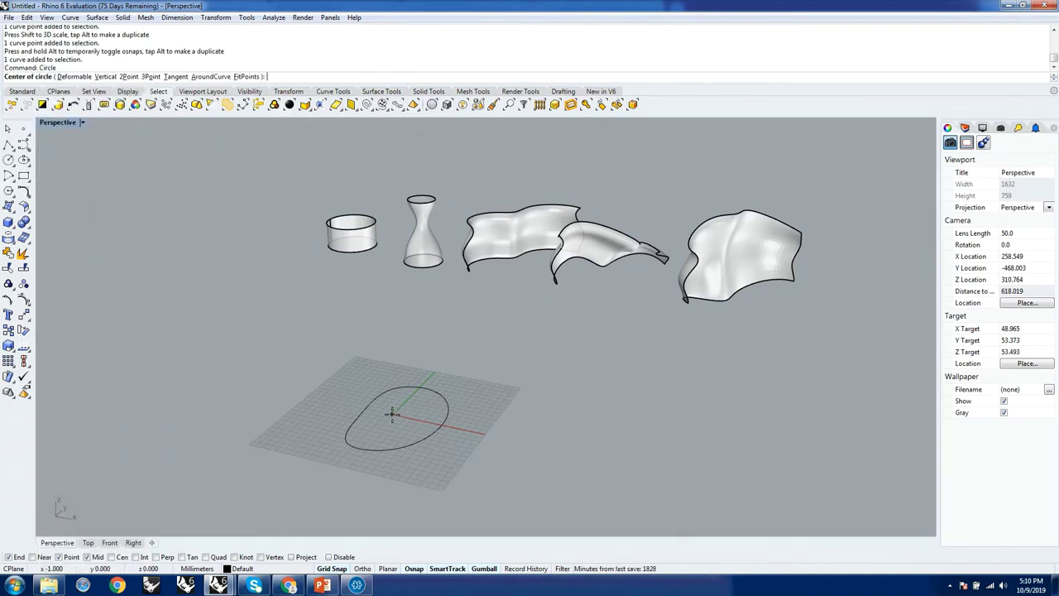
{"action": "left_click", "coordinate": [392, 413]}
{"action": "left_click", "coordinate": [500, 437]}
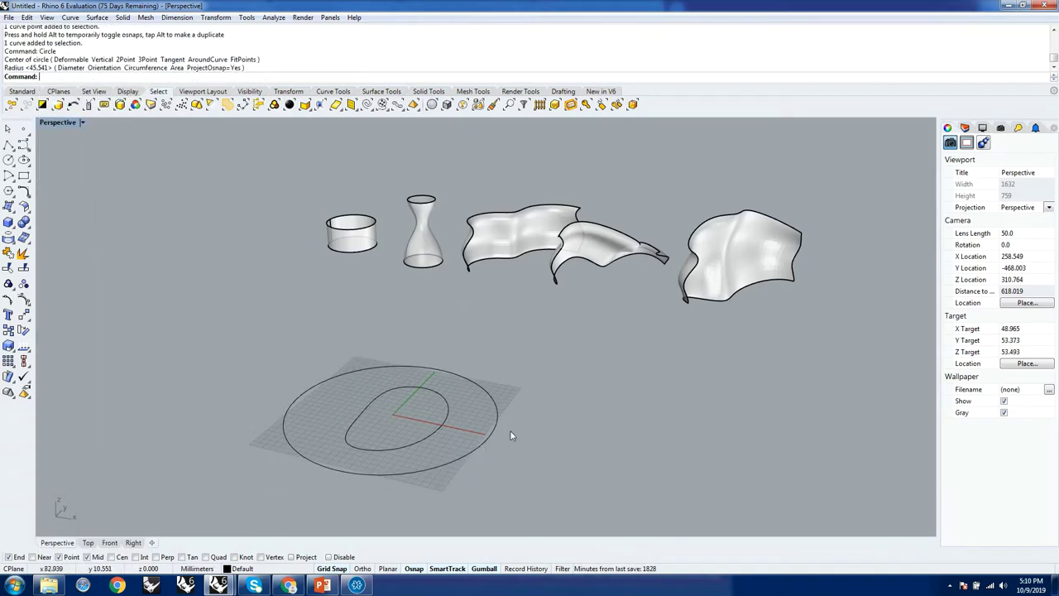
{"action": "left_click", "coordinate": [494, 430]}
{"action": "left_click", "coordinate": [567, 449]}
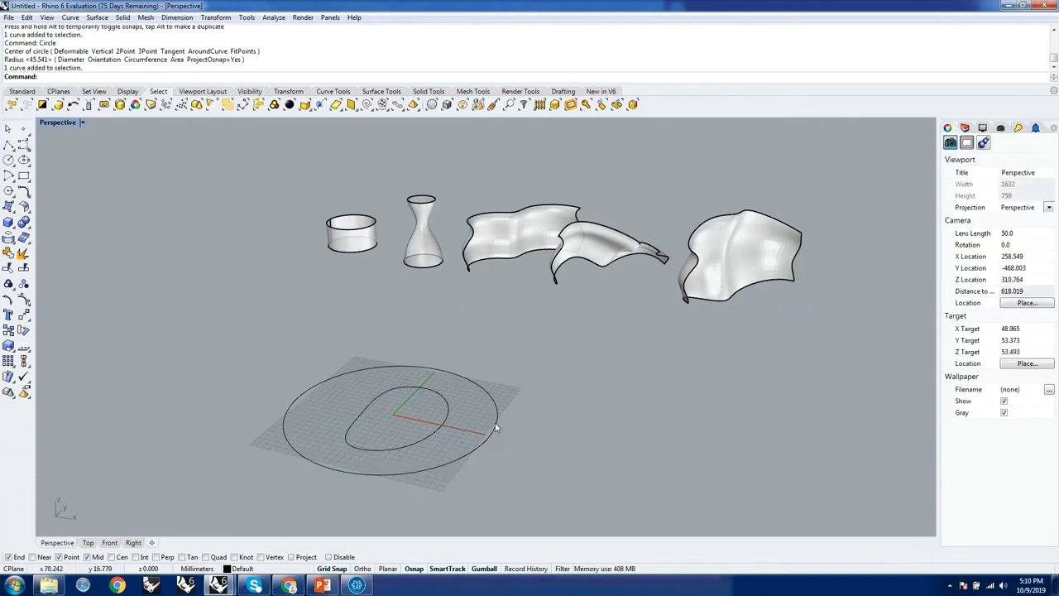
Step: Rebuild the large outer circle with a point count of 6 and degree 3, deleting the input curve
{"action": "left_click", "coordinate": [496, 427]}
{"action": "type", "text": "rebuild"}
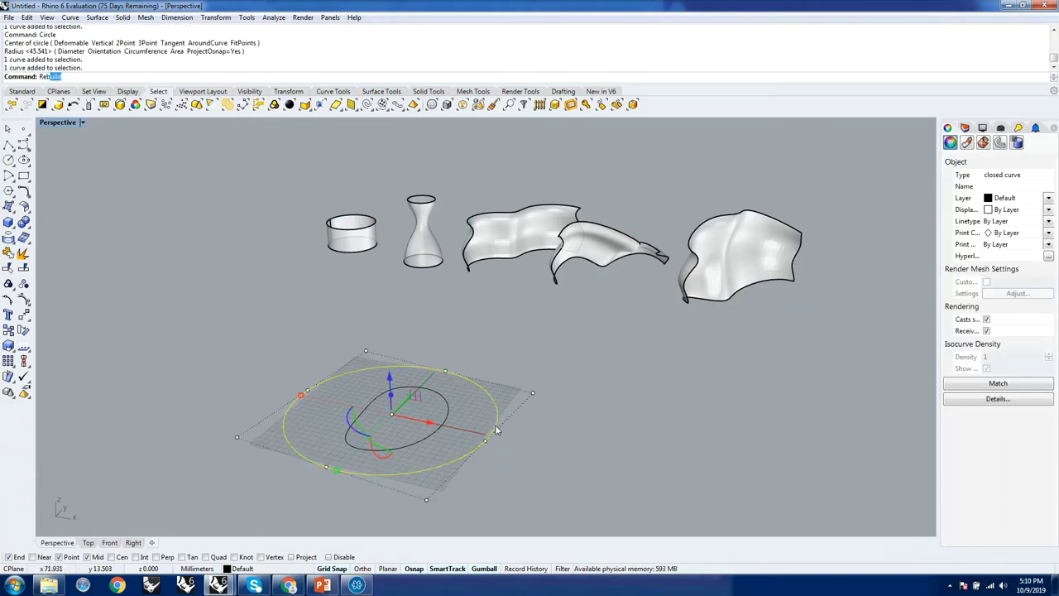
{"action": "key", "text": "Return"}
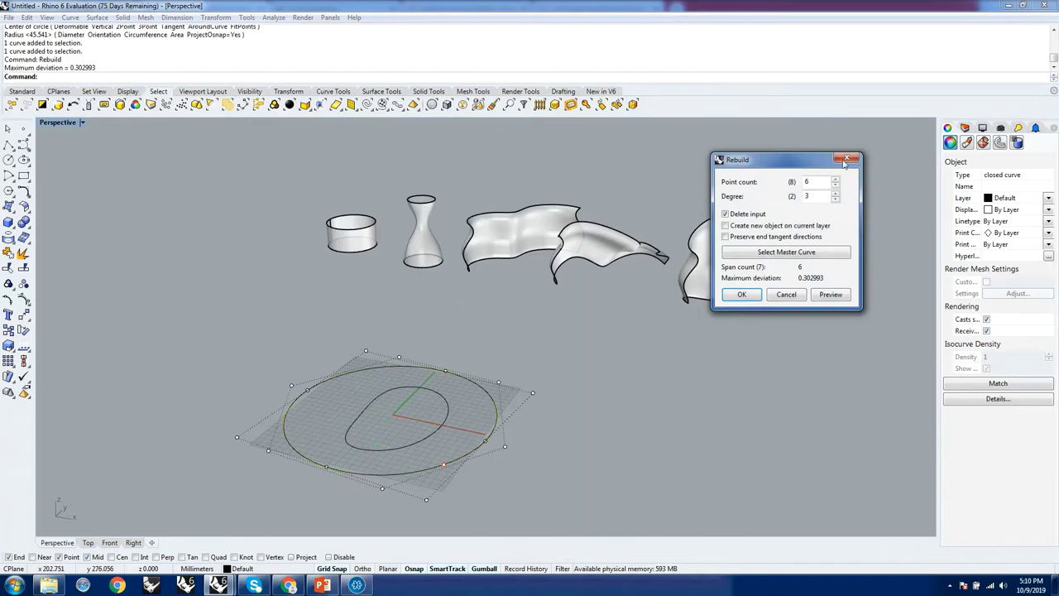
{"action": "left_click", "coordinate": [745, 296]}
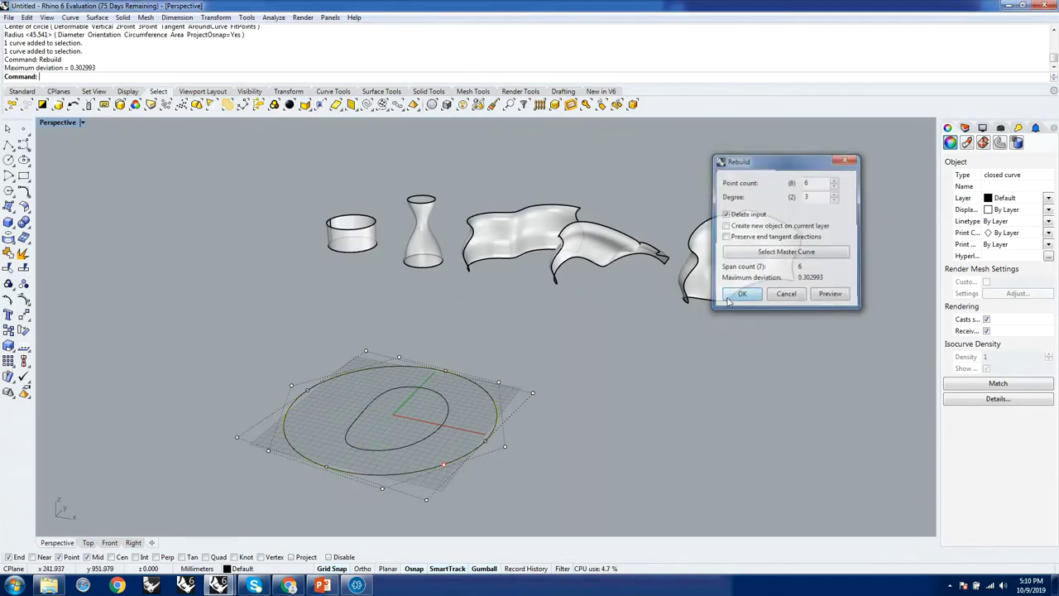
Step: Scale three alternate control points of the rebuilt outer circle inward, forming a rounded triangular outline
{"action": "left_click", "coordinate": [399, 358]}
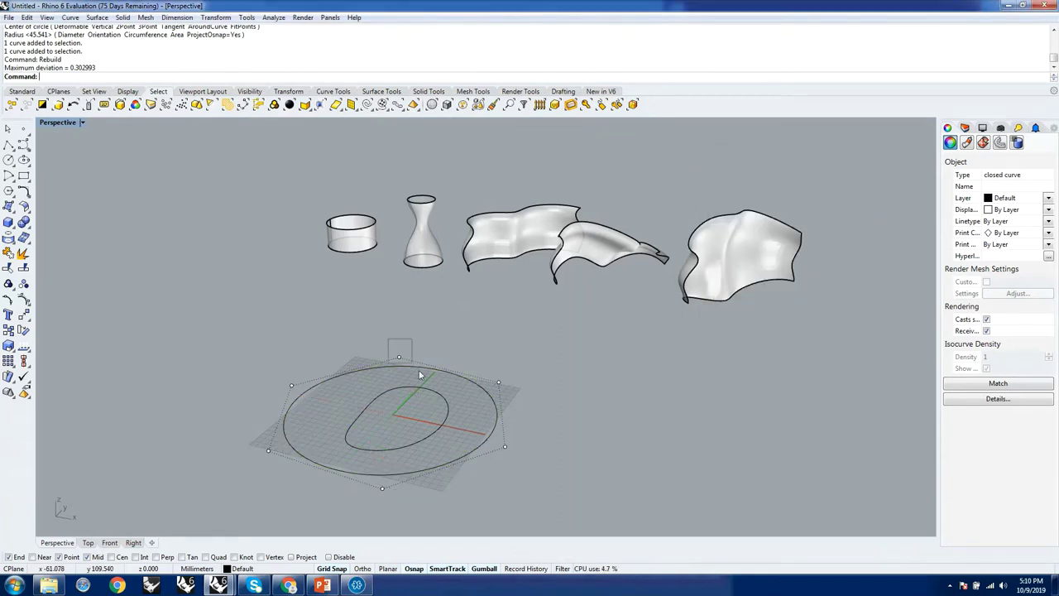
{"action": "left_click", "coordinate": [505, 447], "text": "shift"}
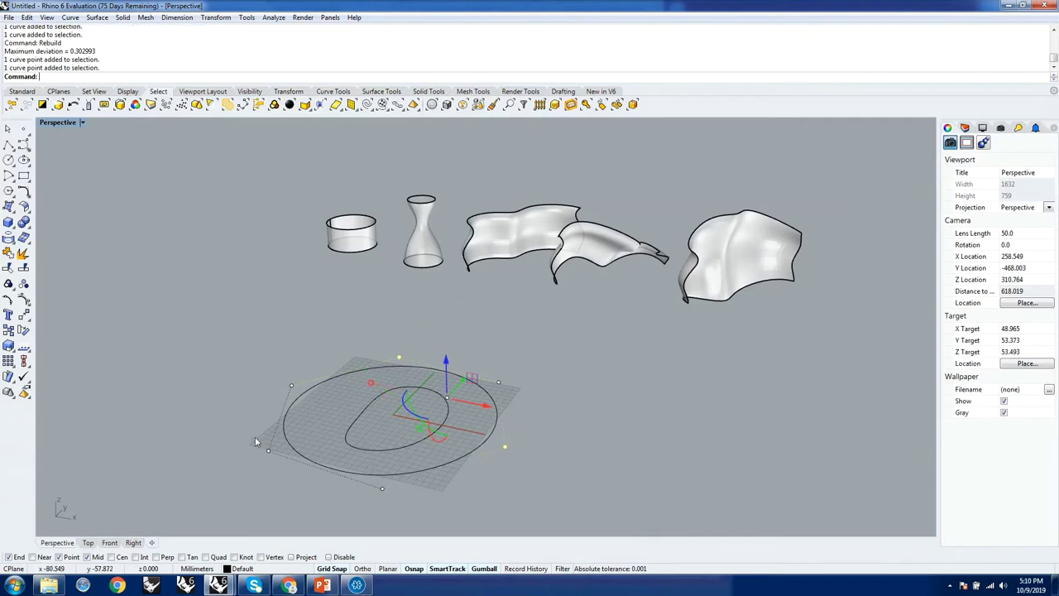
{"action": "left_click", "coordinate": [268, 451], "text": "shift"}
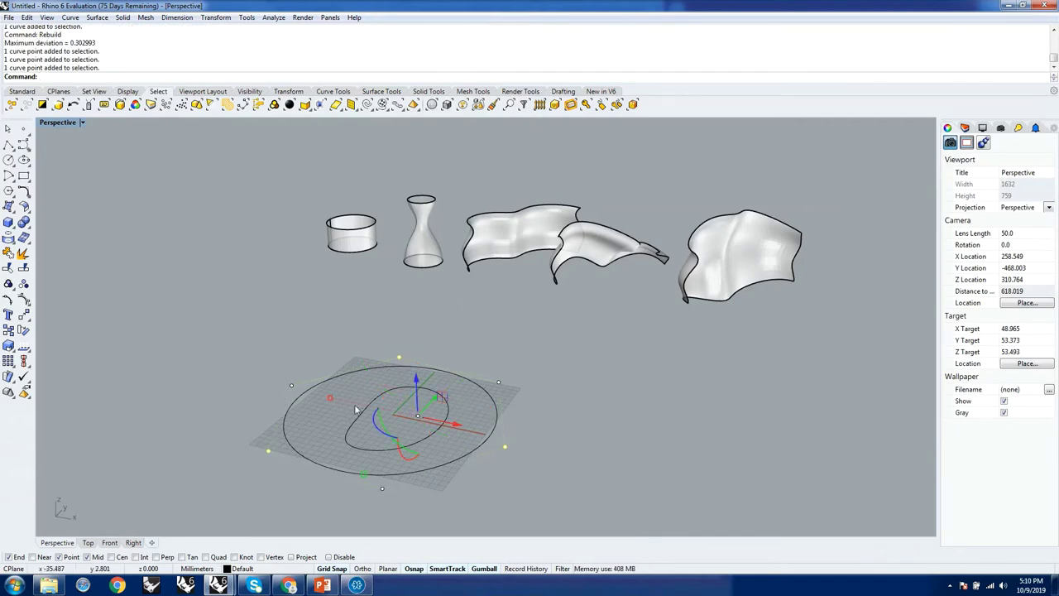
{"action": "left_click_drag", "start_coordinate": [332, 402], "coordinate": [393, 427]}
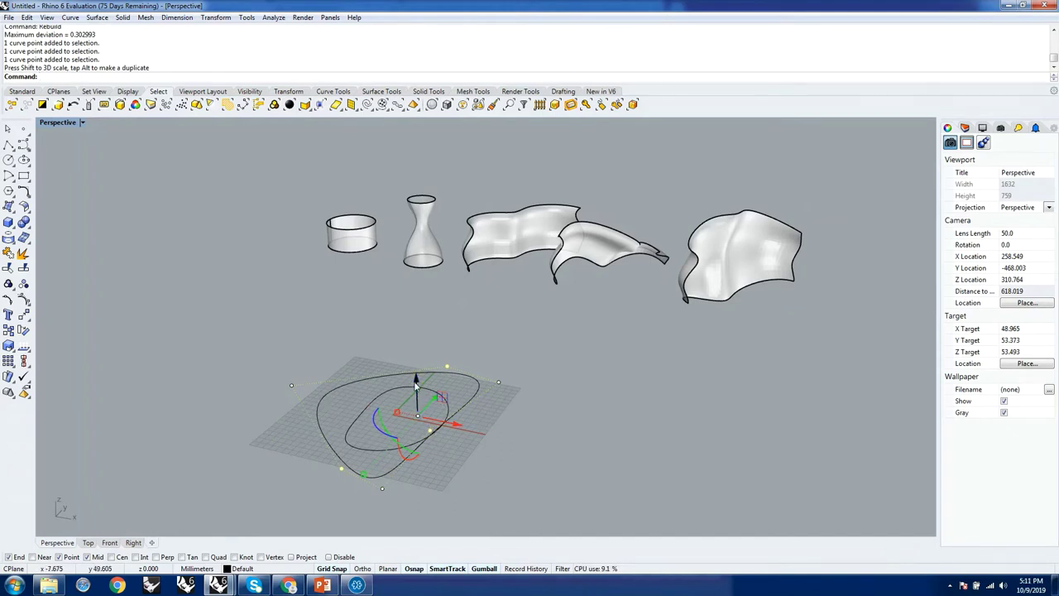
{"action": "left_click_drag", "start_coordinate": [415, 382], "coordinate": [408, 312]}
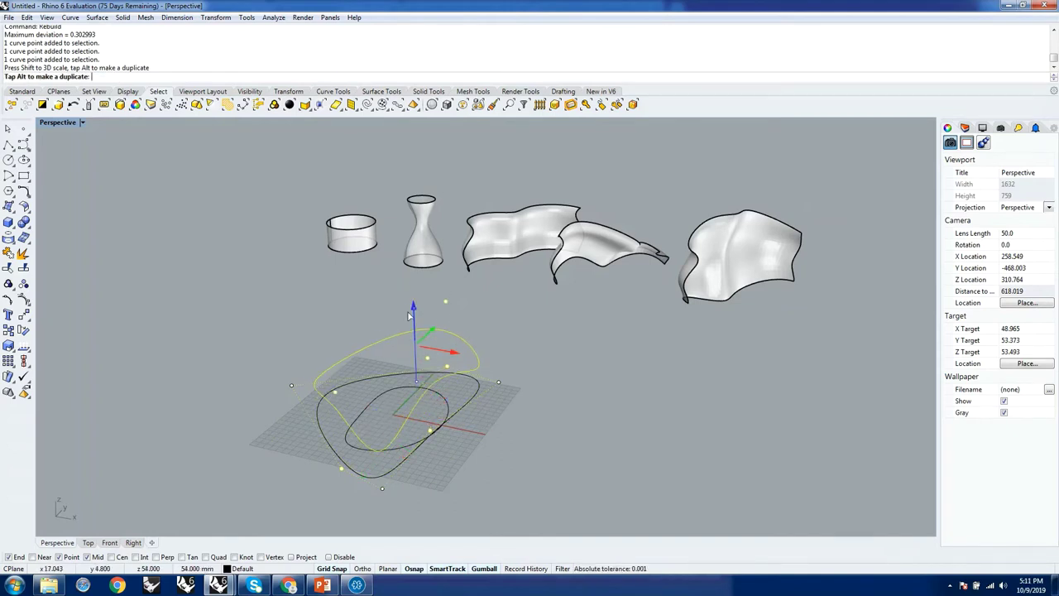
{"action": "key", "text": "Escape"}
{"action": "left_click", "coordinate": [534, 399]}
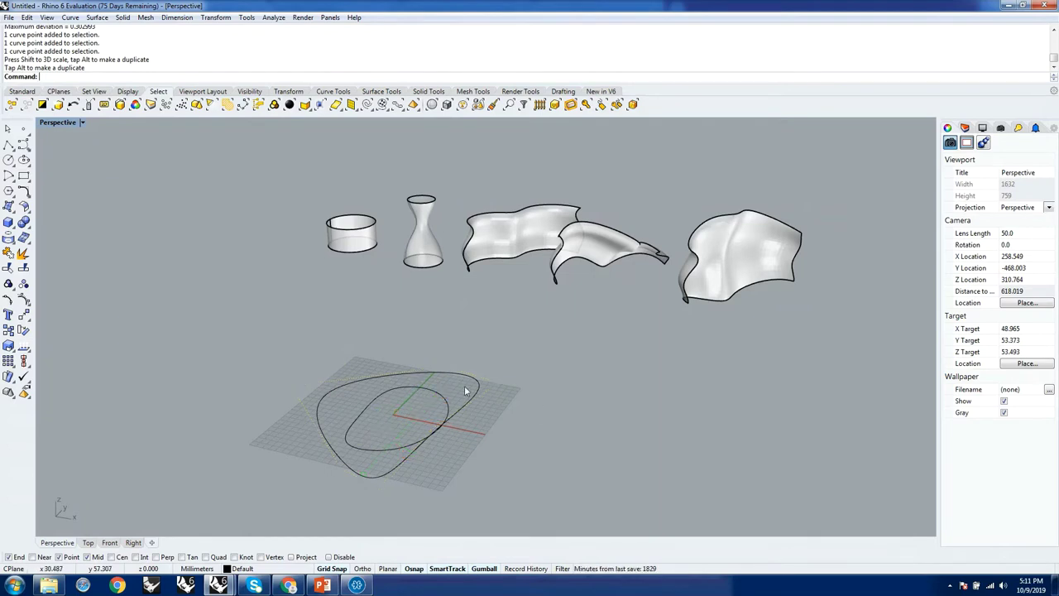
Step: Raise the rounded triangular curve about 45 mm above the grid and shift it about 10 mm along the X axis
{"action": "left_click", "coordinate": [386, 374]}
{"action": "left_click_drag", "start_coordinate": [380, 370], "coordinate": [378, 299]}
{"action": "left_click_drag", "start_coordinate": [408, 360], "coordinate": [432, 364]}
{"action": "key", "text": "Escape"}
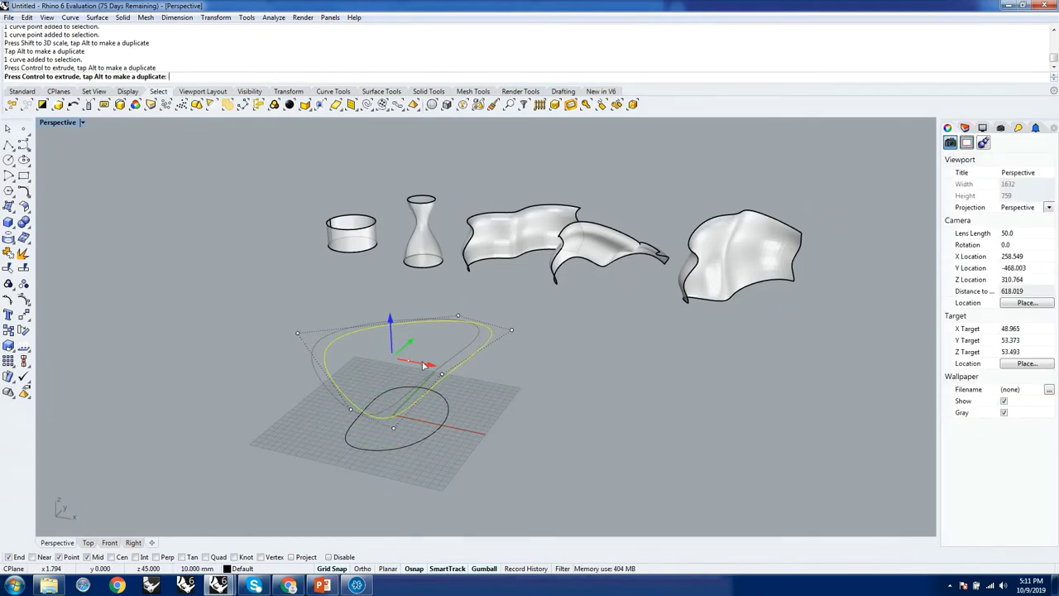
Step: Duplicate the small base curve straight up above the raised triangular curve, and rotate the copy about the vertical axis
{"action": "left_click", "coordinate": [400, 386]}
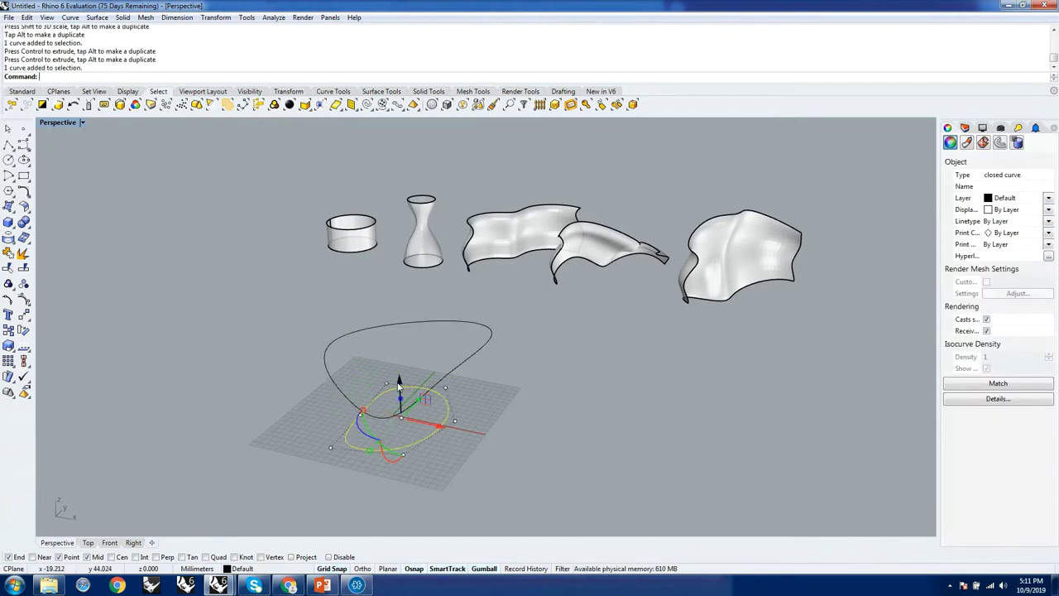
{"action": "key", "text": "alt"}
{"action": "left_click_drag", "start_coordinate": [400, 380], "coordinate": [383, 210]}
{"action": "right_click_drag", "start_coordinate": [476, 313], "coordinate": [414, 294]}
{"action": "left_click_drag", "start_coordinate": [341, 253], "coordinate": [366, 293]}
Step: Duplicate the rounded triangular curve vertically so the copy sits above the other three curves
{"action": "right_click_drag", "start_coordinate": [508, 394], "coordinate": [481, 398]}
{"action": "left_click", "coordinate": [484, 400]}
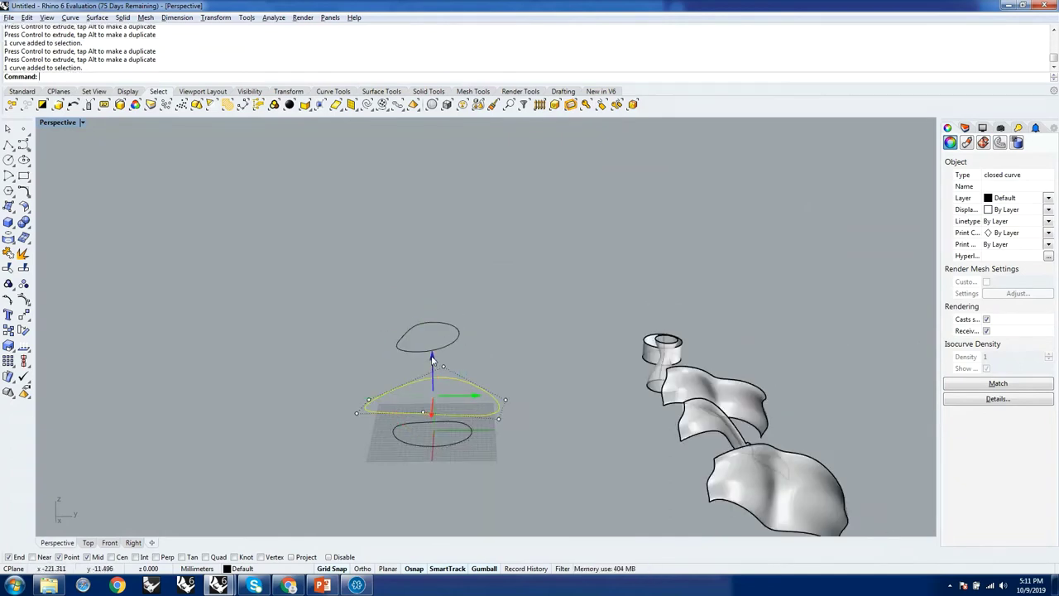
{"action": "left_click_drag", "start_coordinate": [431, 364], "coordinate": [414, 197]}
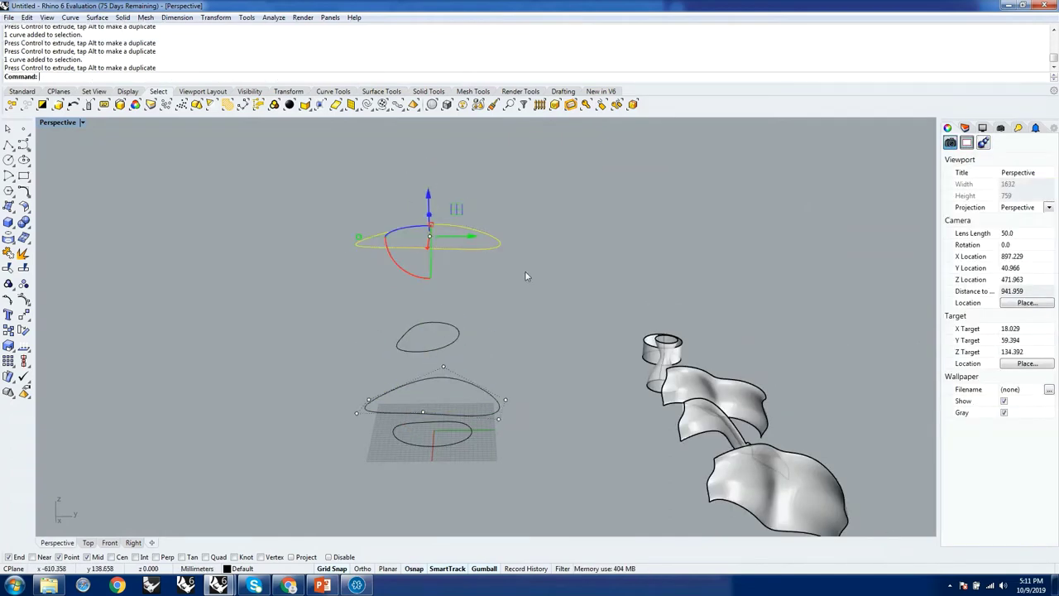
{"action": "right_click_drag", "start_coordinate": [524, 271], "coordinate": [476, 399]}
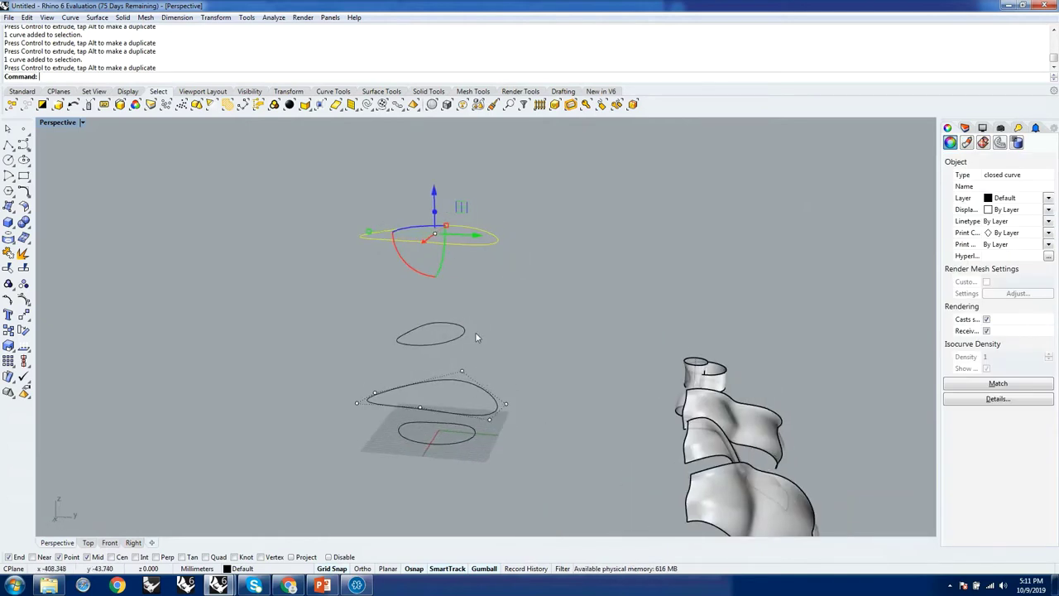
{"action": "left_click", "coordinate": [459, 367]}
Step: Examine the stacked closed curves from several angles to compare their shapes, orientation and spacing
{"action": "right_click_drag", "start_coordinate": [428, 354], "coordinate": [457, 299]}
{"action": "scroll", "coordinate": [454, 273], "scroll_direction": "up", "scroll_amount": 3}
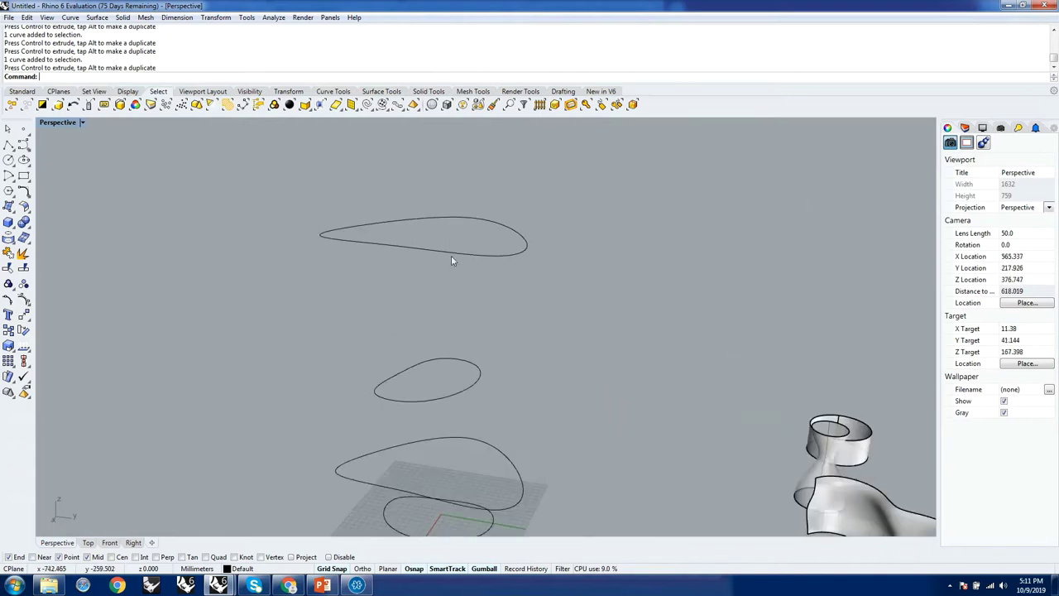
{"action": "left_click", "coordinate": [451, 258]}
{"action": "right_click_drag", "start_coordinate": [539, 324], "coordinate": [522, 401]}
{"action": "key", "text": "Escape"}
{"action": "scroll", "coordinate": [539, 398], "scroll_direction": "down", "scroll_amount": 3}
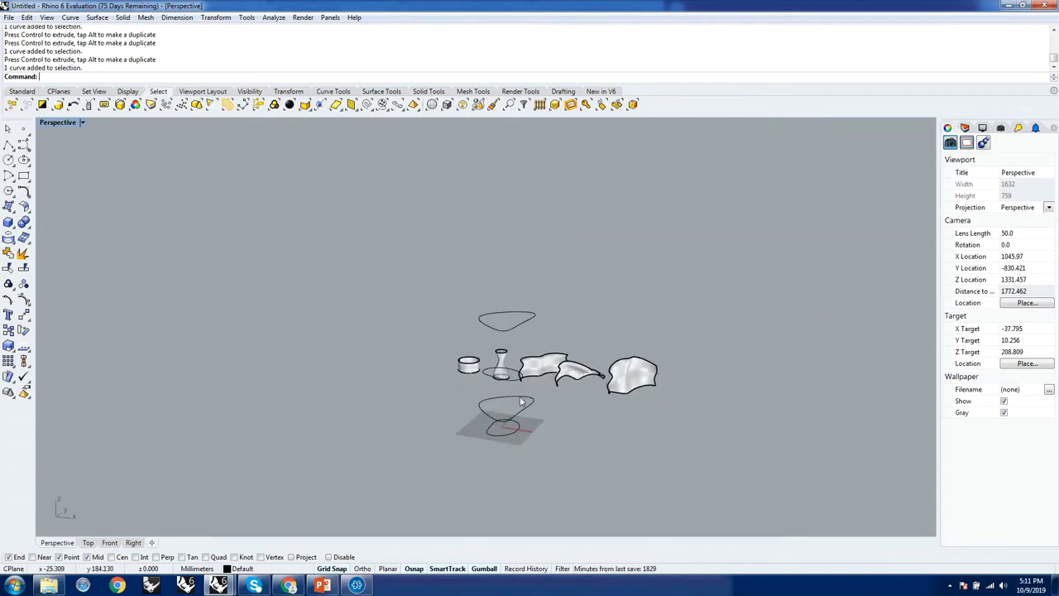
{"action": "scroll", "coordinate": [522, 401], "scroll_direction": "up", "scroll_amount": 4}
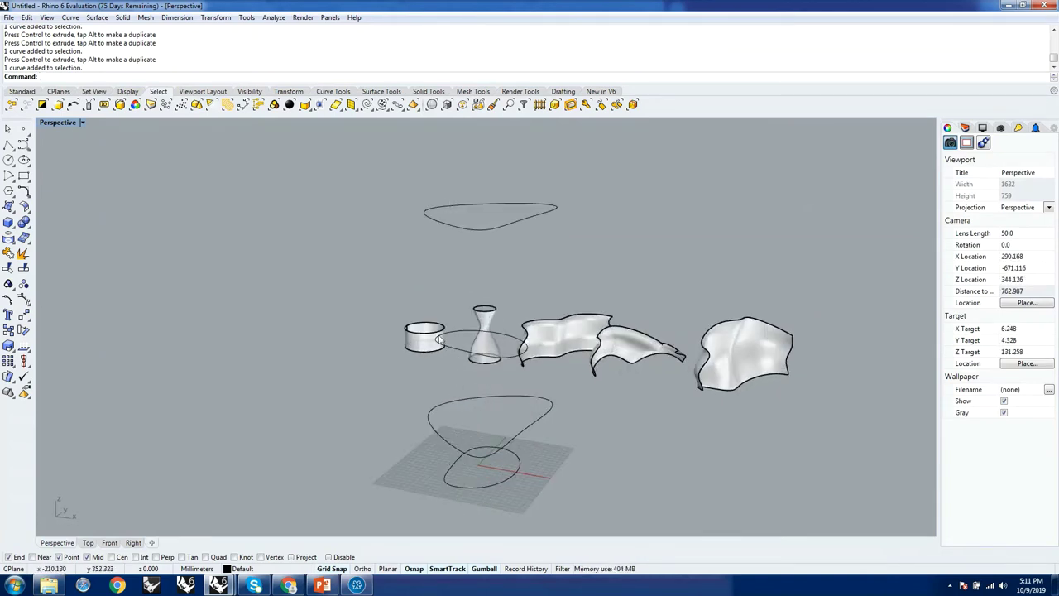
{"action": "right_click_drag", "start_coordinate": [646, 345], "coordinate": [579, 364]}
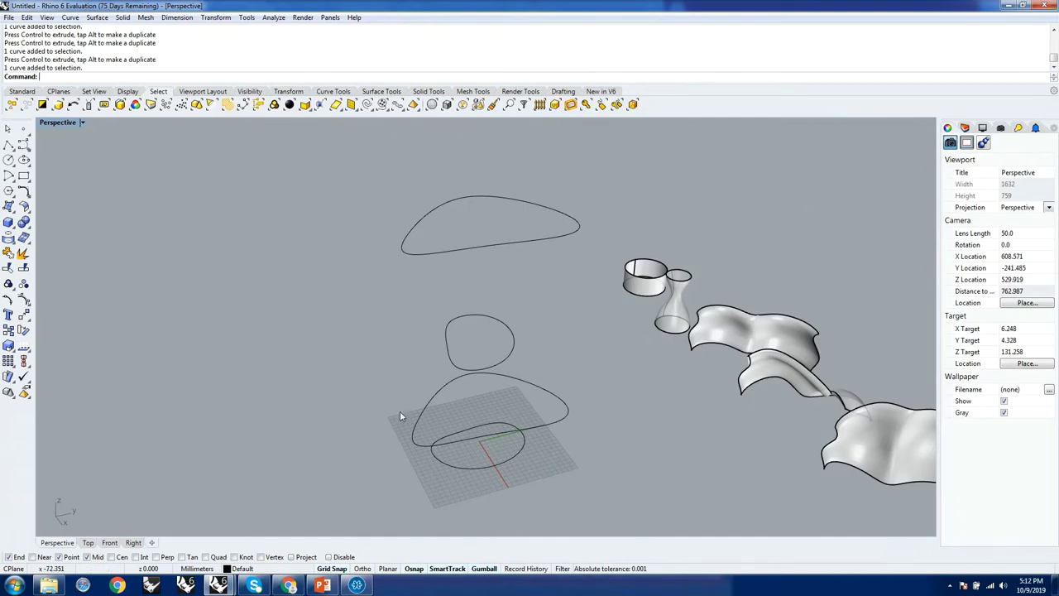
{"action": "right_click_drag", "start_coordinate": [437, 420], "coordinate": [509, 447]}
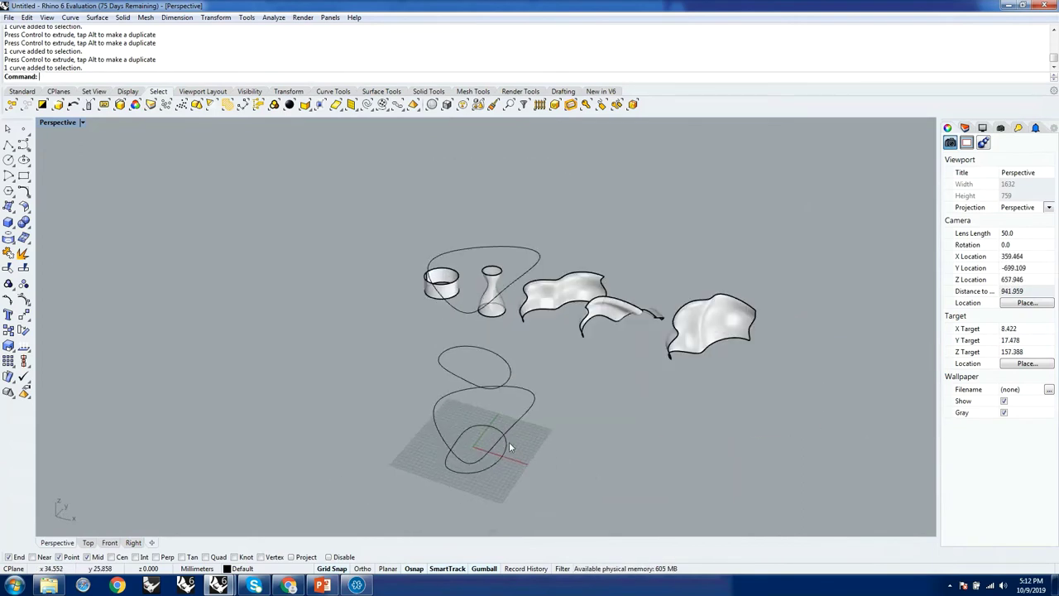
Step: Start a Loft through the four stacked closed curves, selecting them in order from lowest to highest, and accept the selection
{"action": "type", "text": "Loft"}
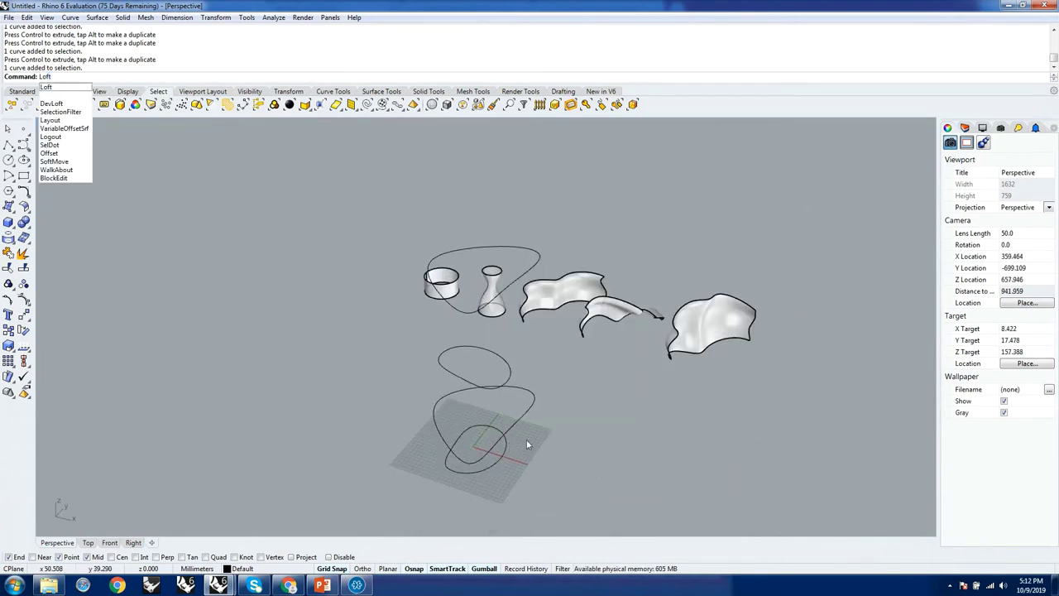
{"action": "key", "text": "Return"}
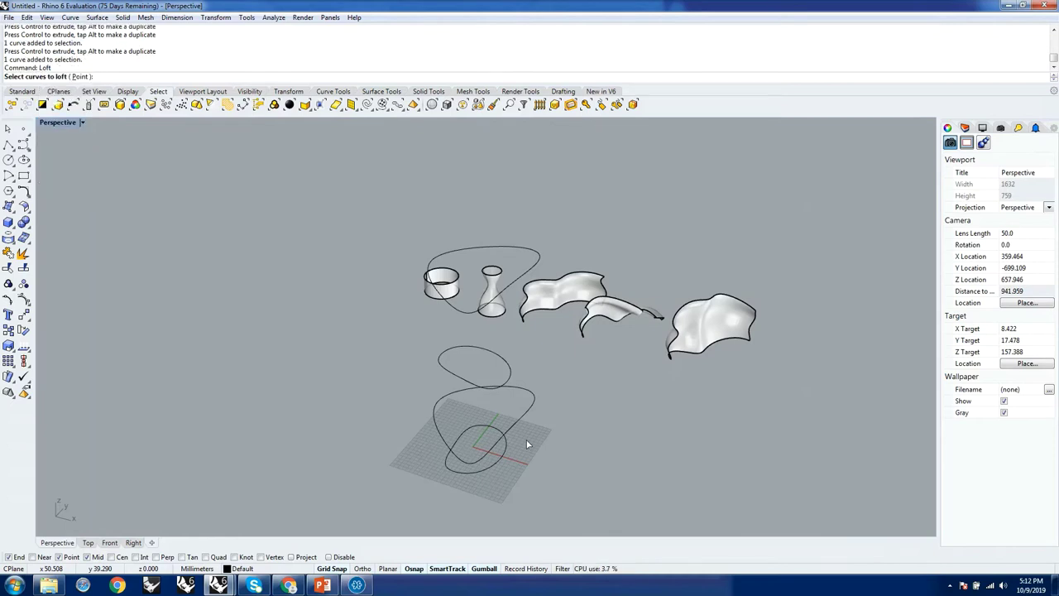
{"action": "right_click_drag", "start_coordinate": [527, 444], "coordinate": [538, 398]}
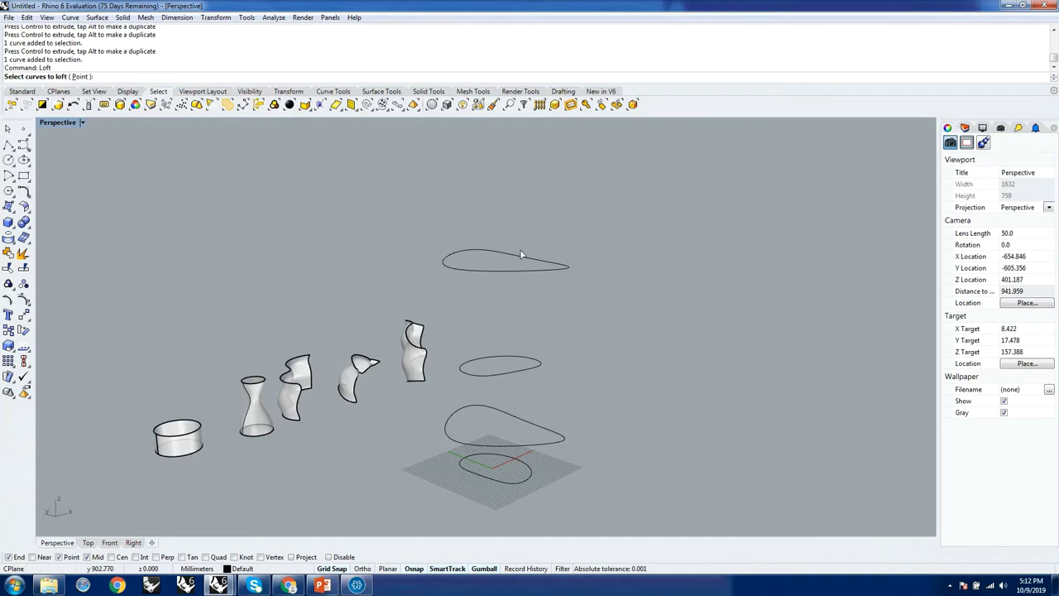
{"action": "scroll", "coordinate": [524, 451], "scroll_direction": "up", "scroll_amount": 5}
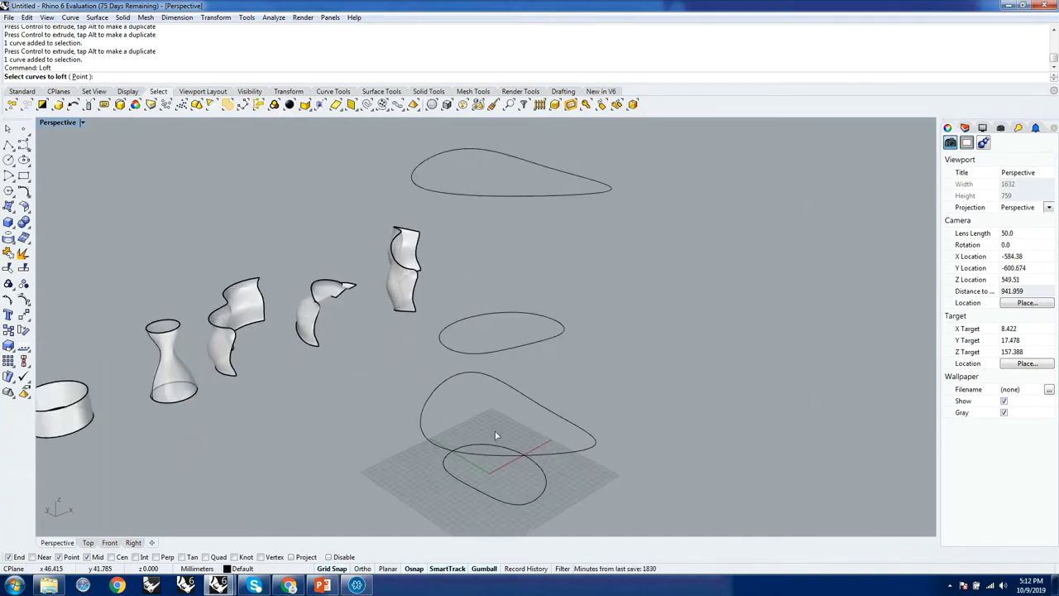
{"action": "scroll", "coordinate": [497, 436], "scroll_direction": "down", "scroll_amount": 2}
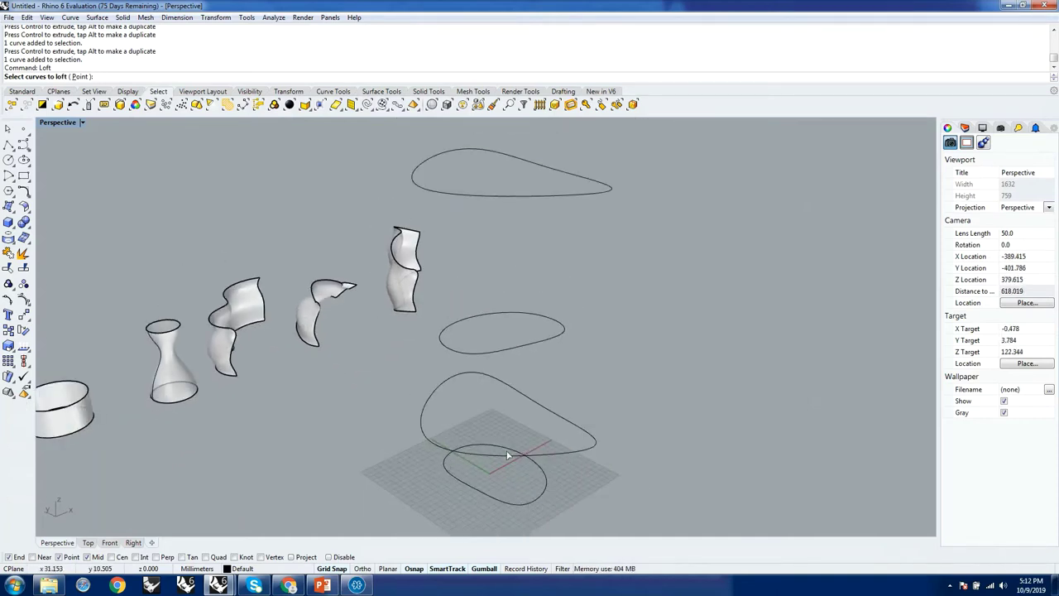
{"action": "right_click_drag", "start_coordinate": [522, 469], "coordinate": [544, 408]}
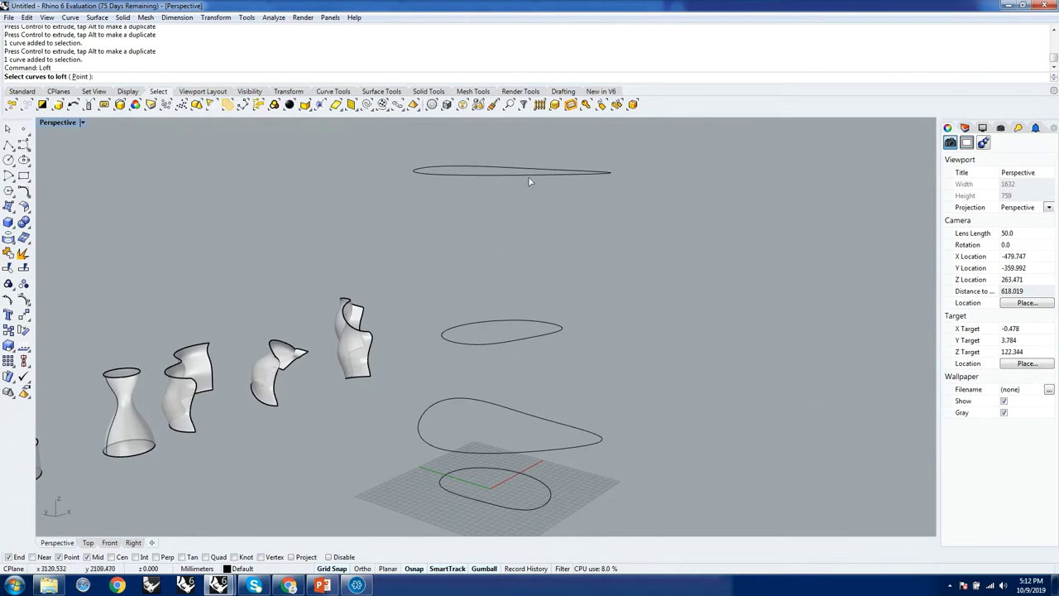
{"action": "left_click", "coordinate": [536, 514]}
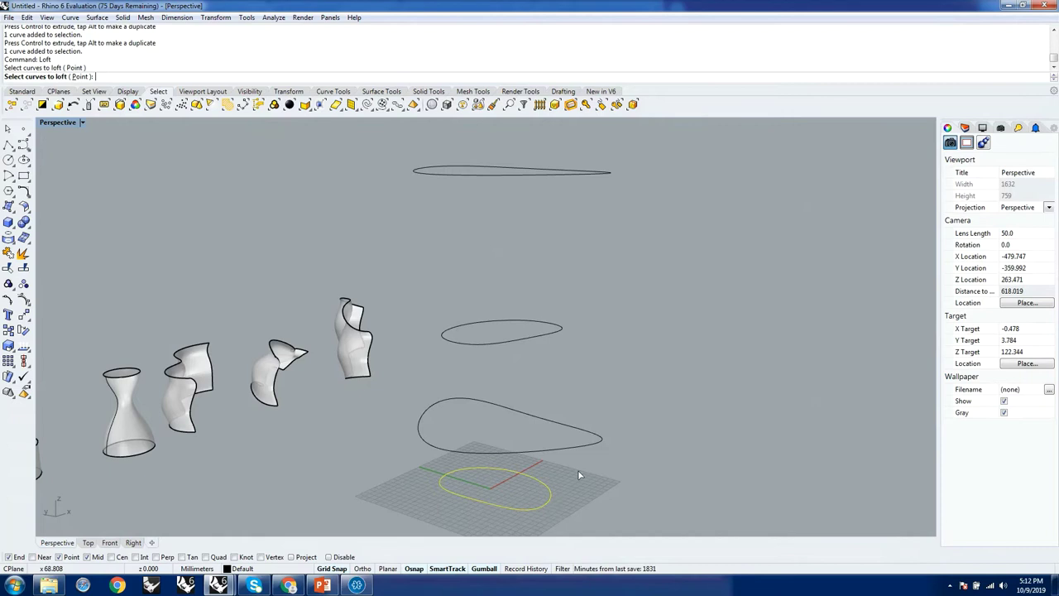
{"action": "left_click", "coordinate": [543, 437]}
{"action": "left_click", "coordinate": [533, 336]}
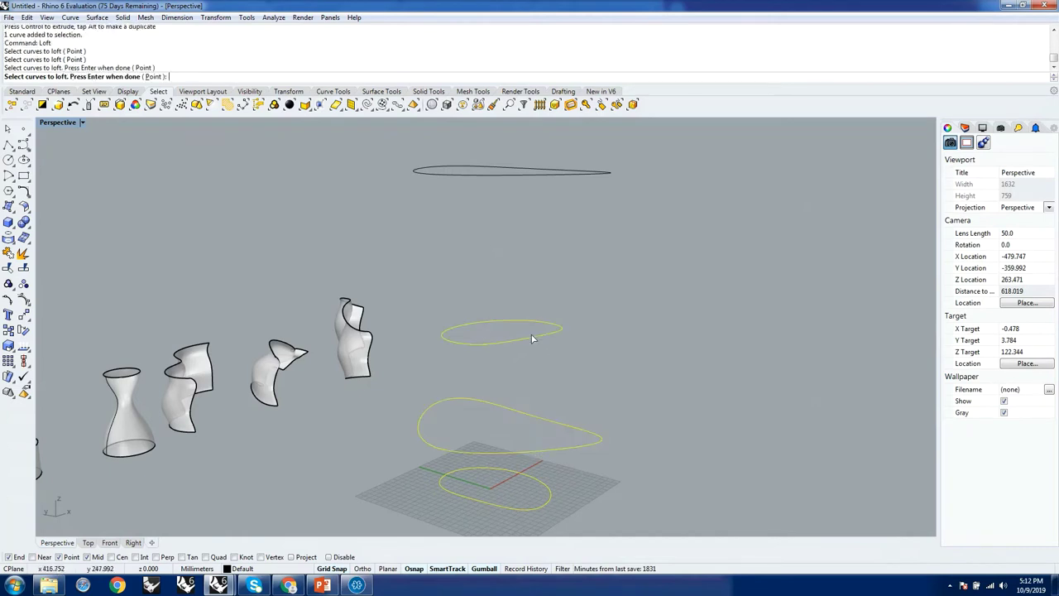
{"action": "left_click", "coordinate": [538, 173]}
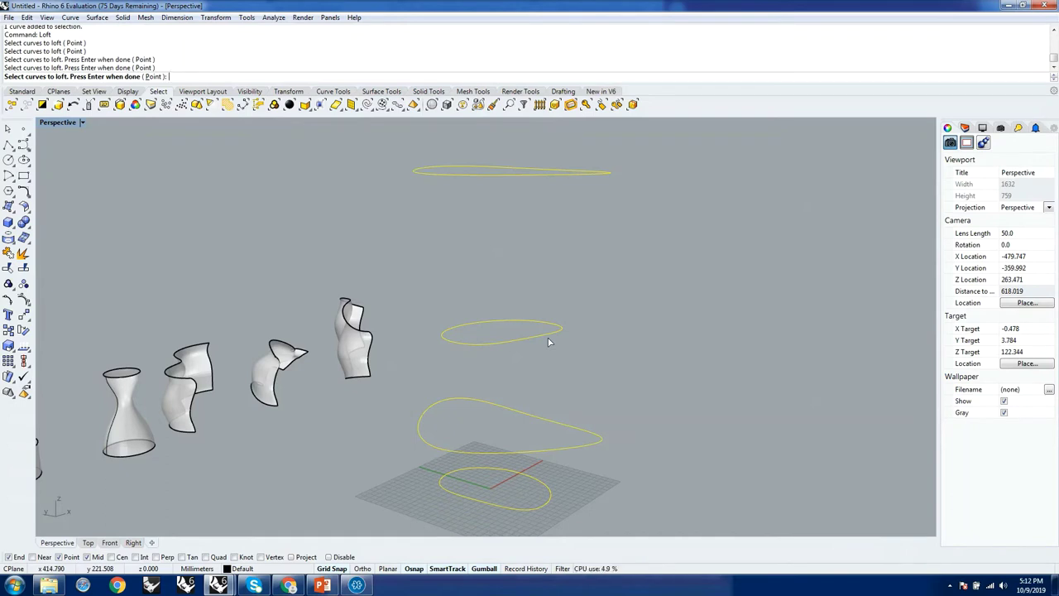
{"action": "key", "text": "Return"}
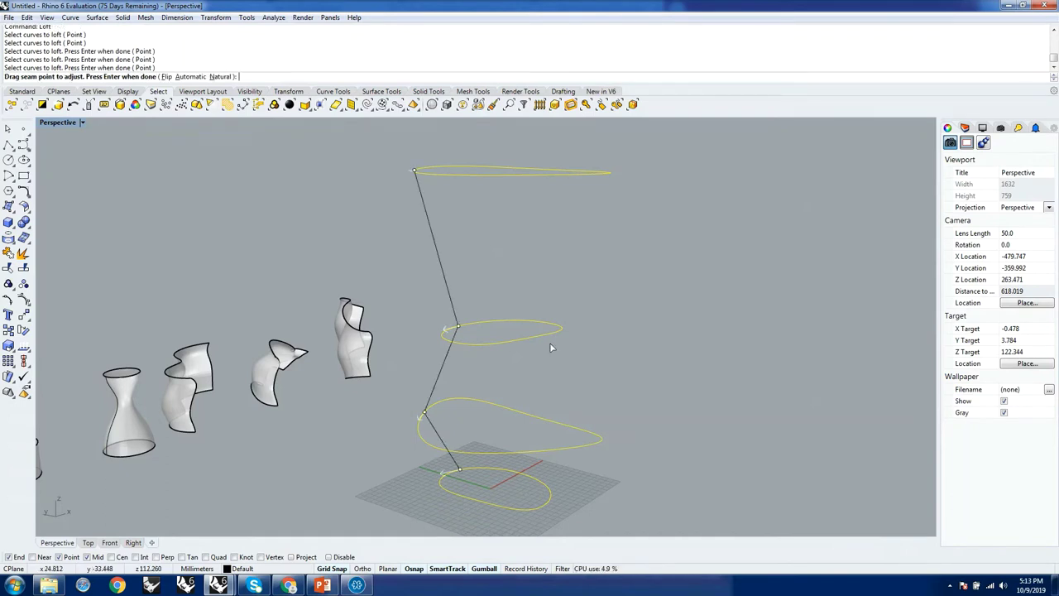
Step: Examine the seam points and direction arrows on the four stacked curves from several angles
{"action": "right_click_drag", "start_coordinate": [548, 342], "coordinate": [545, 364]}
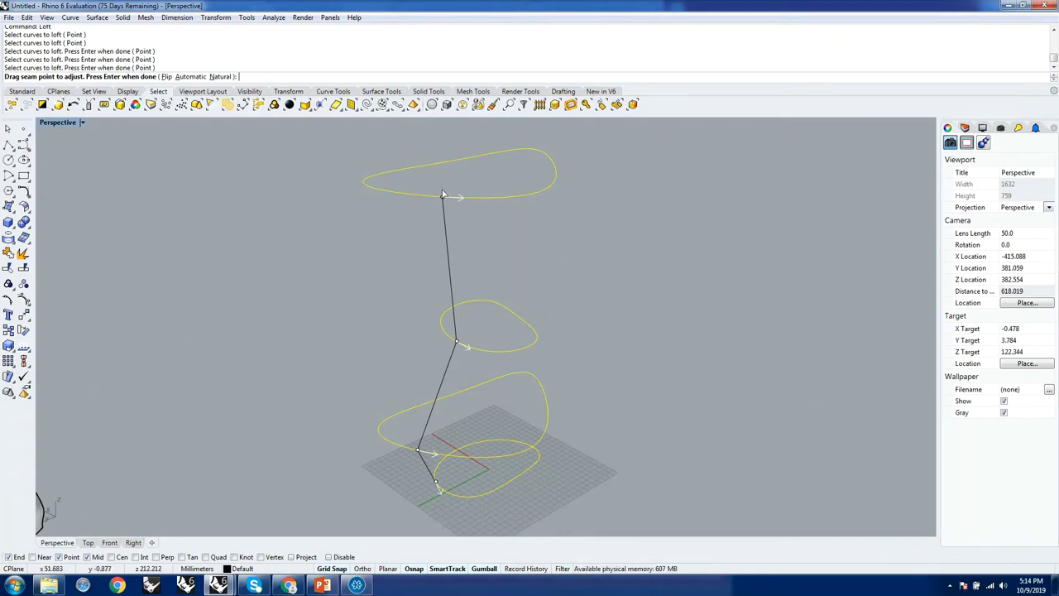
{"action": "right_click_drag", "start_coordinate": [462, 415], "coordinate": [500, 425]}
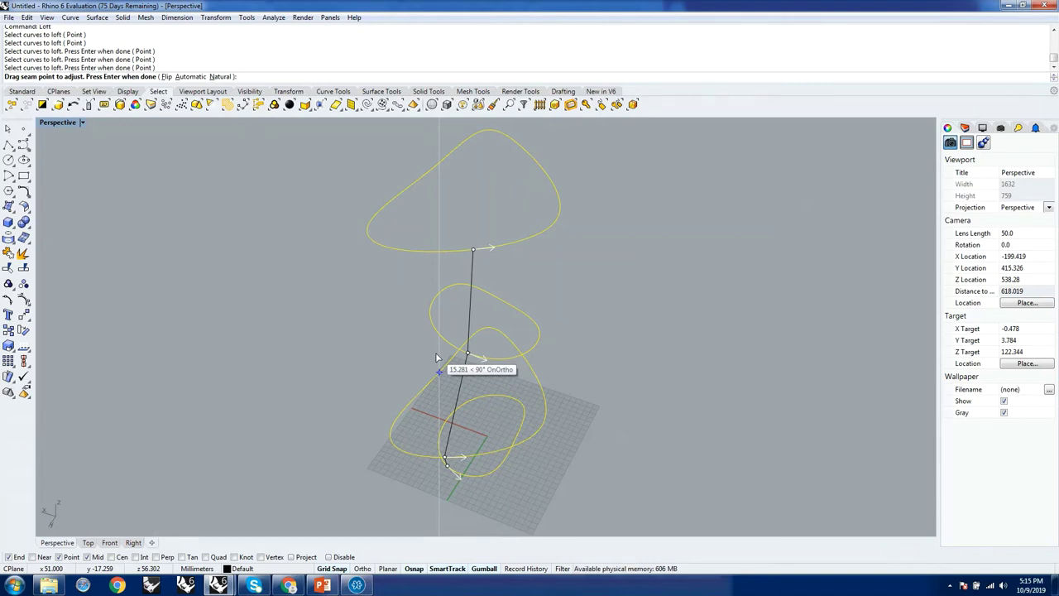
{"action": "right_click_drag", "start_coordinate": [596, 378], "coordinate": [468, 336]}
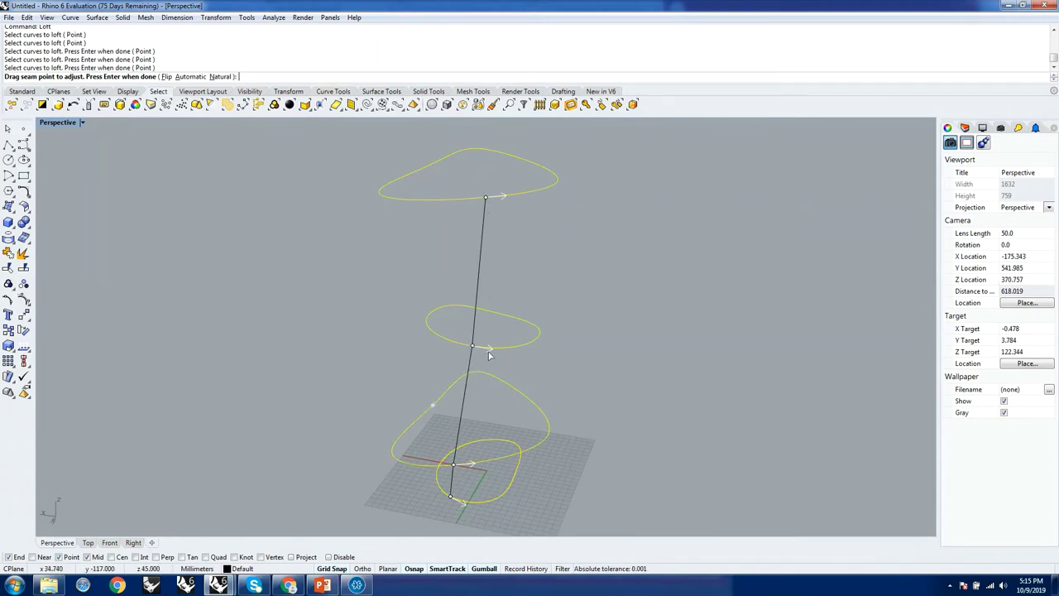
{"action": "mouse_move", "coordinate": [487, 356]}
{"action": "left_mouse_down"}
{"action": "mouse_move", "coordinate": [477, 357]}
{"action": "mouse_move", "coordinate": [484, 348]}
{"action": "left_mouse_up"}
{"action": "right_click_drag", "start_coordinate": [558, 220], "coordinate": [447, 216]}
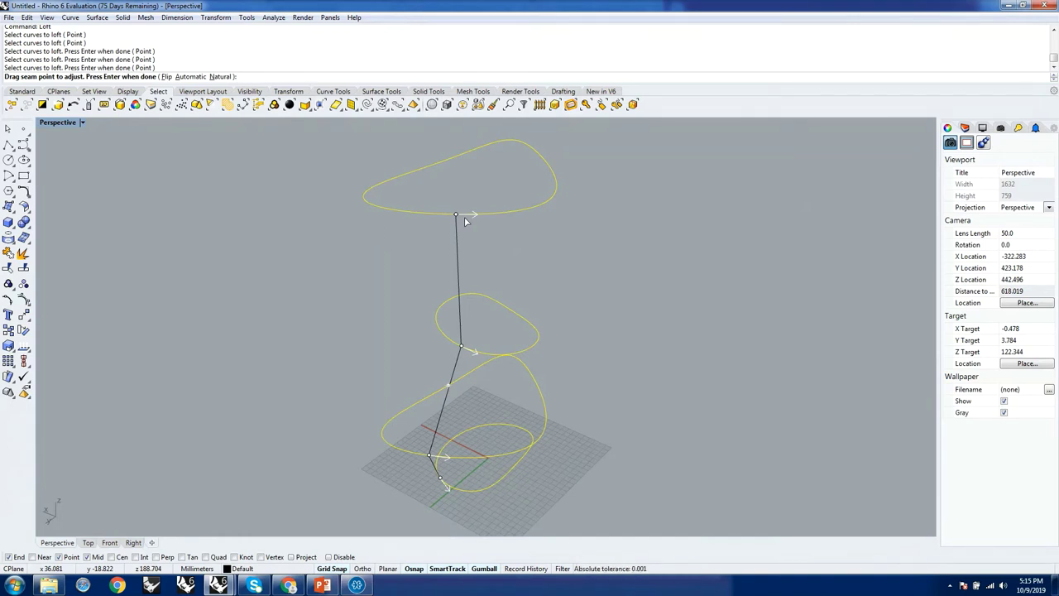
{"action": "right_click_drag", "start_coordinate": [508, 332], "coordinate": [537, 367]}
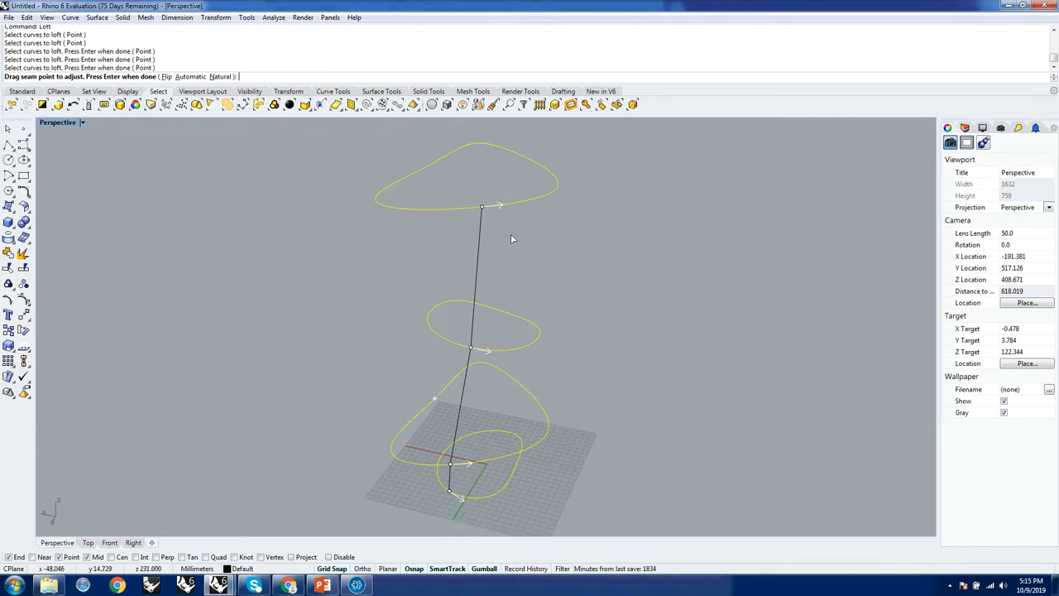
{"action": "right_click_drag", "start_coordinate": [503, 269], "coordinate": [356, 273]}
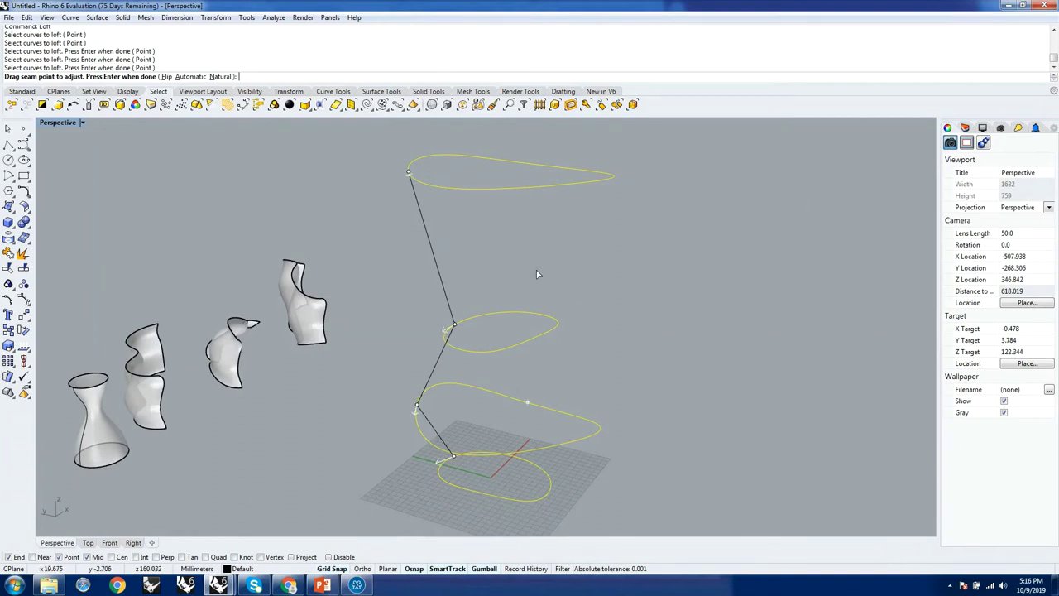
{"action": "right_click_drag", "start_coordinate": [521, 298], "coordinate": [546, 284]}
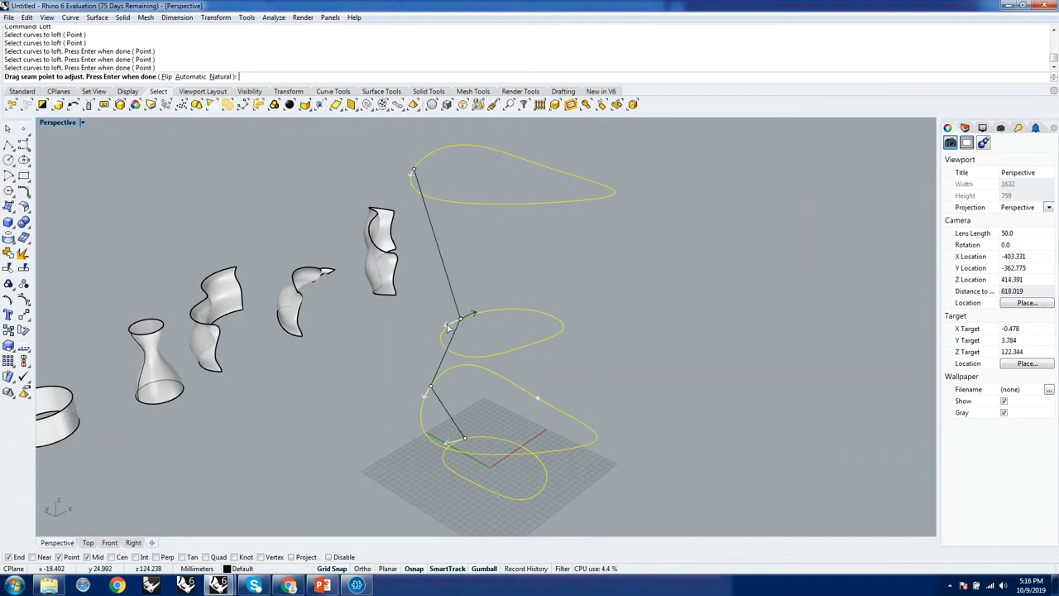
Step: Flip the seam direction of the third curve from the bottom and flip it back to match the other curves
{"action": "left_click_drag", "start_coordinate": [447, 328], "coordinate": [460, 318]}
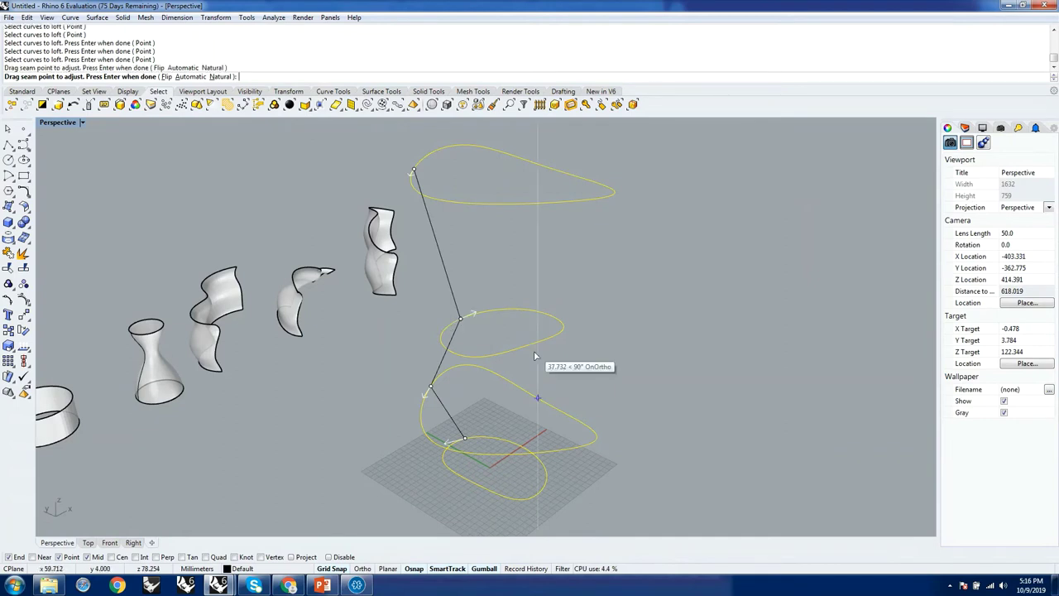
{"action": "right_click_drag", "start_coordinate": [644, 312], "coordinate": [633, 372]}
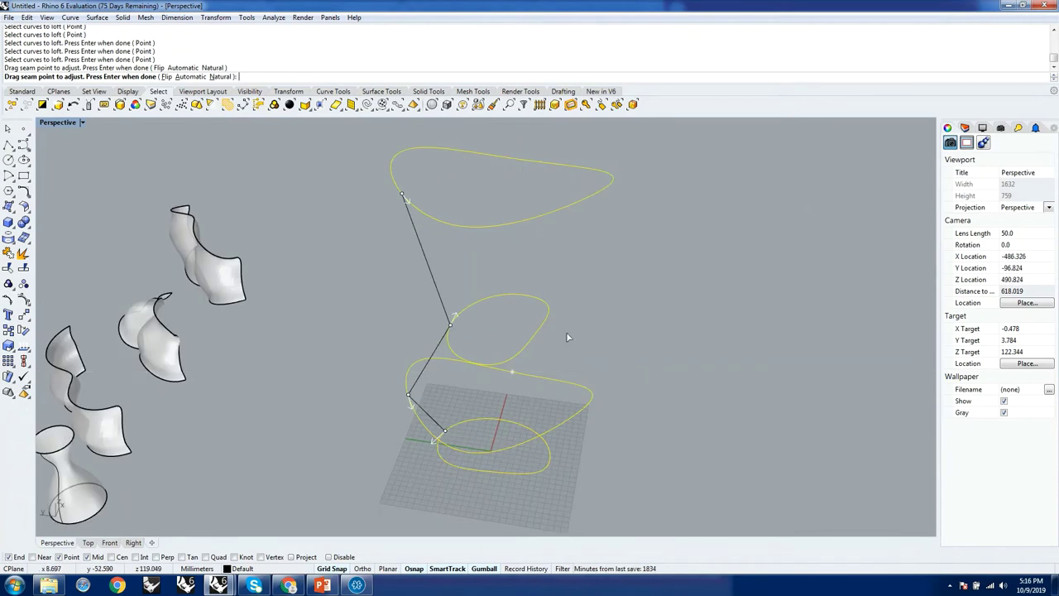
{"action": "right_click_drag", "start_coordinate": [567, 332], "coordinate": [491, 344]}
{"action": "left_click", "coordinate": [478, 312]}
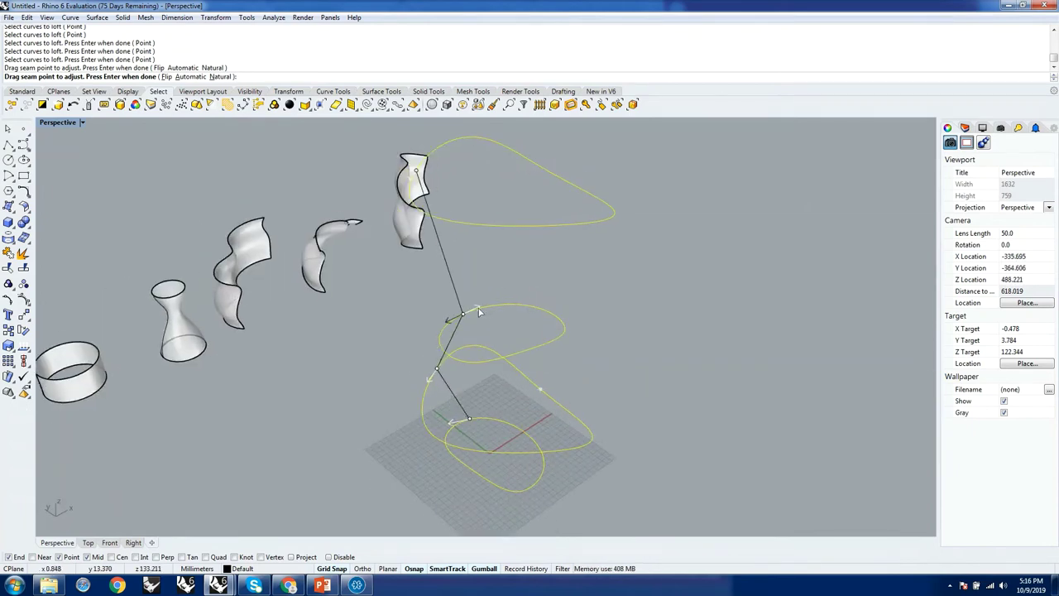
{"action": "left_click", "coordinate": [478, 312]}
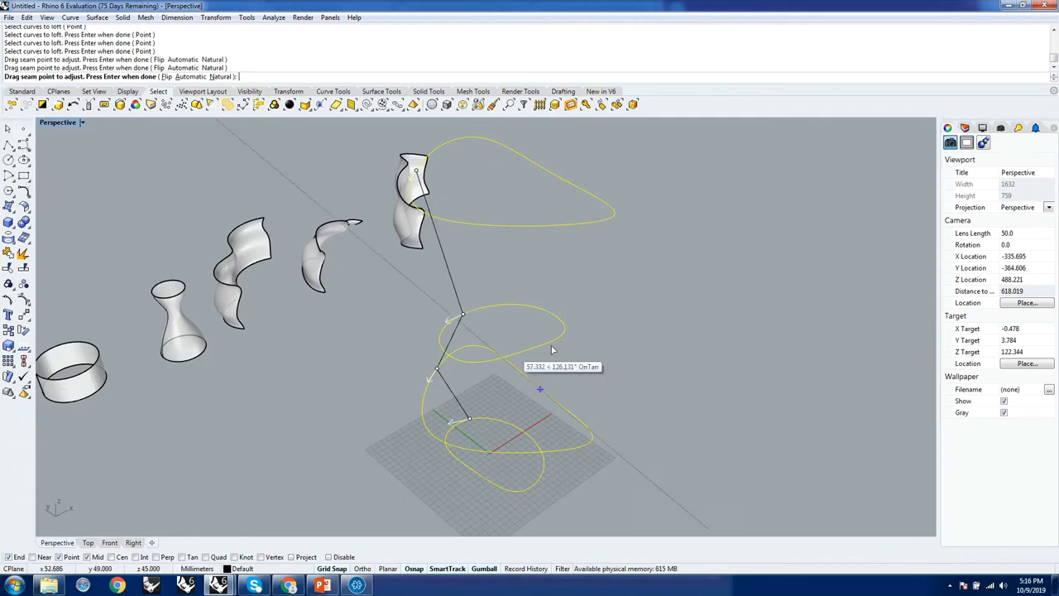
Step: Slide the seam point of the third curve from the bottom along the curve and place it close to its starting position
{"action": "right_click_drag", "start_coordinate": [553, 351], "coordinate": [498, 350]}
{"action": "scroll", "coordinate": [497, 350], "scroll_direction": "up", "scroll_amount": 3}
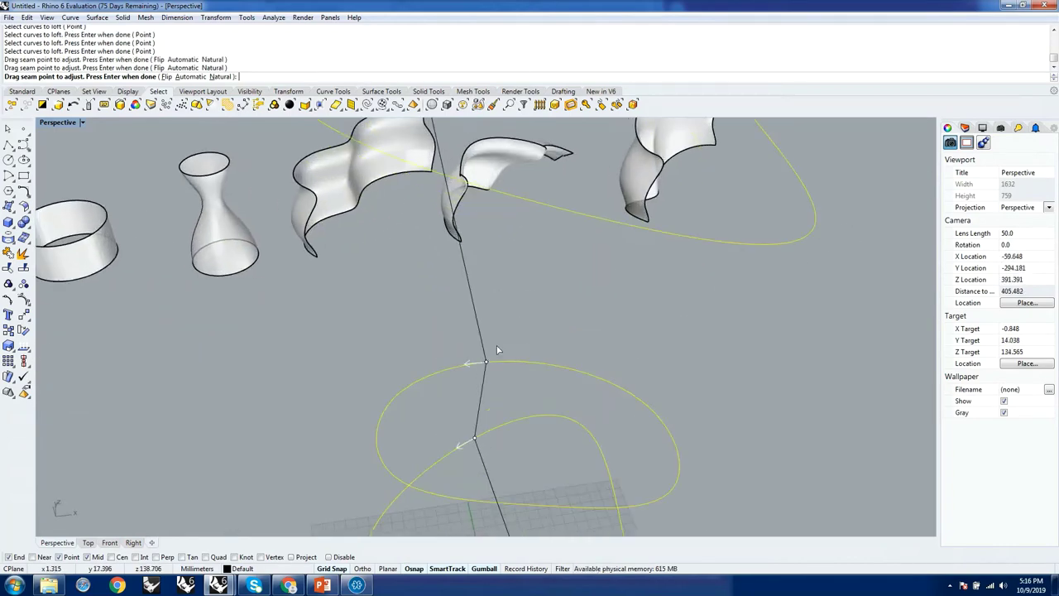
{"action": "left_click", "coordinate": [487, 364]}
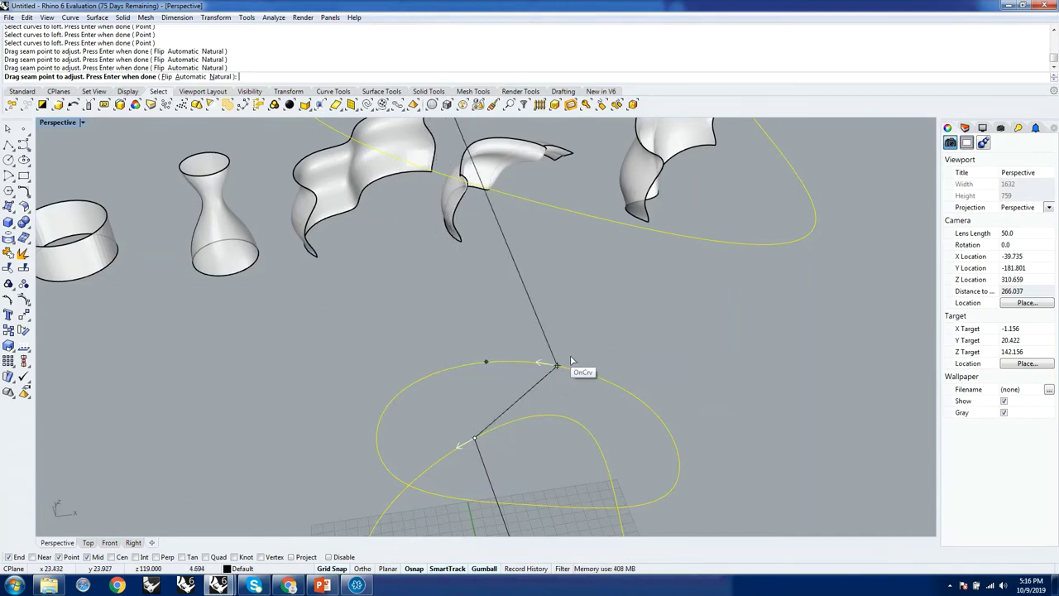
{"action": "left_click", "coordinate": [476, 364]}
Step: Shift the second curve's seam point slightly along the curve so it lines up between its neighbours' seam points
{"action": "scroll", "coordinate": [599, 392], "scroll_direction": "down", "scroll_amount": 3}
{"action": "right_click_drag", "start_coordinate": [598, 393], "coordinate": [371, 339]}
{"action": "scroll", "coordinate": [476, 461], "scroll_direction": "up", "scroll_amount": 2}
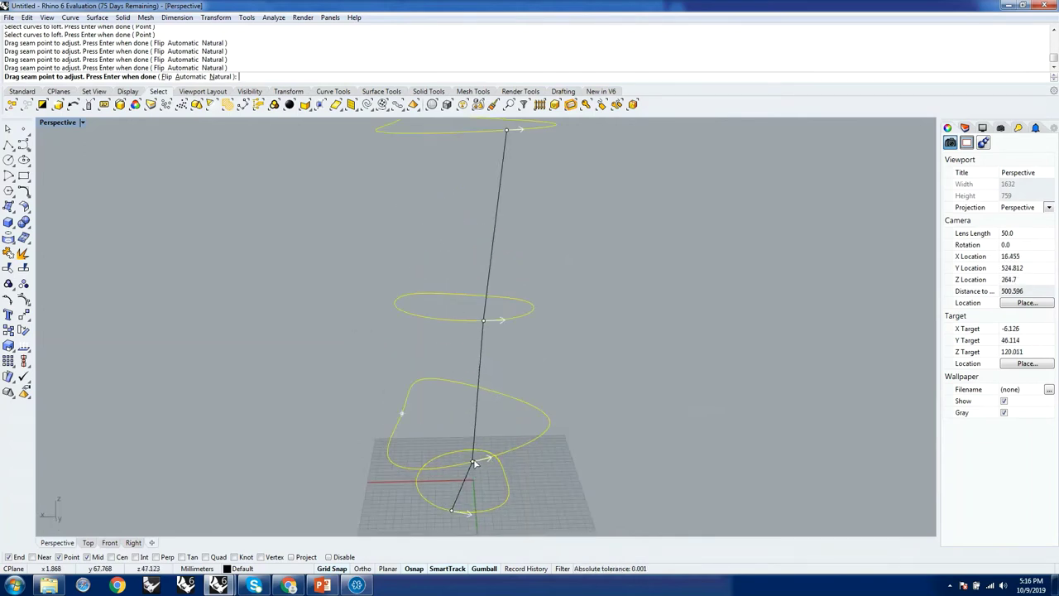
{"action": "left_click_drag", "start_coordinate": [474, 463], "coordinate": [460, 463]}
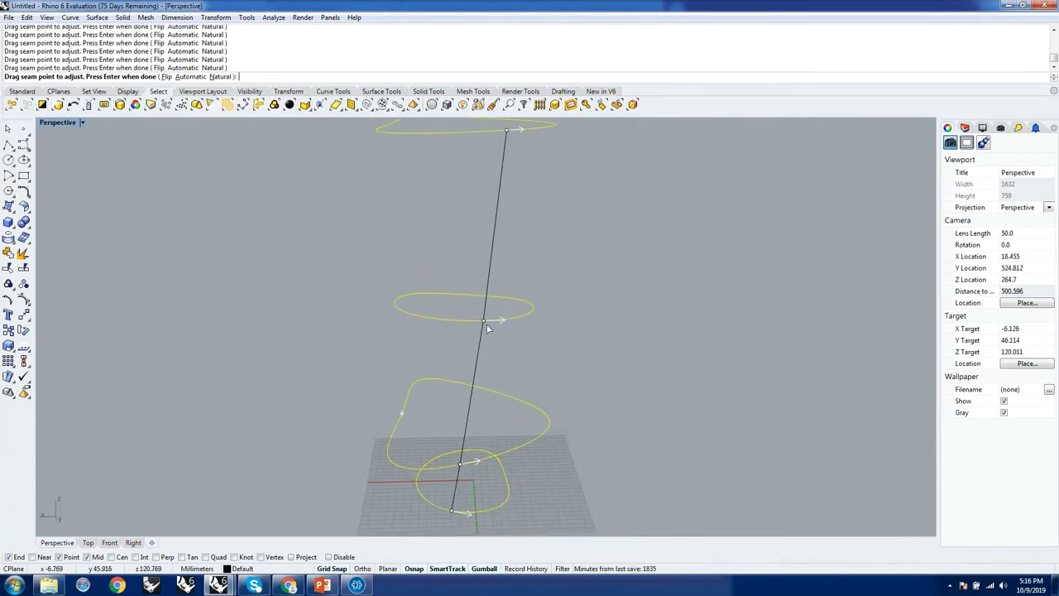
Step: Using the Front view, move the seam points of the upper three curves roughly vertically above the base curve's seam point
{"action": "left_click", "coordinate": [110, 544]}
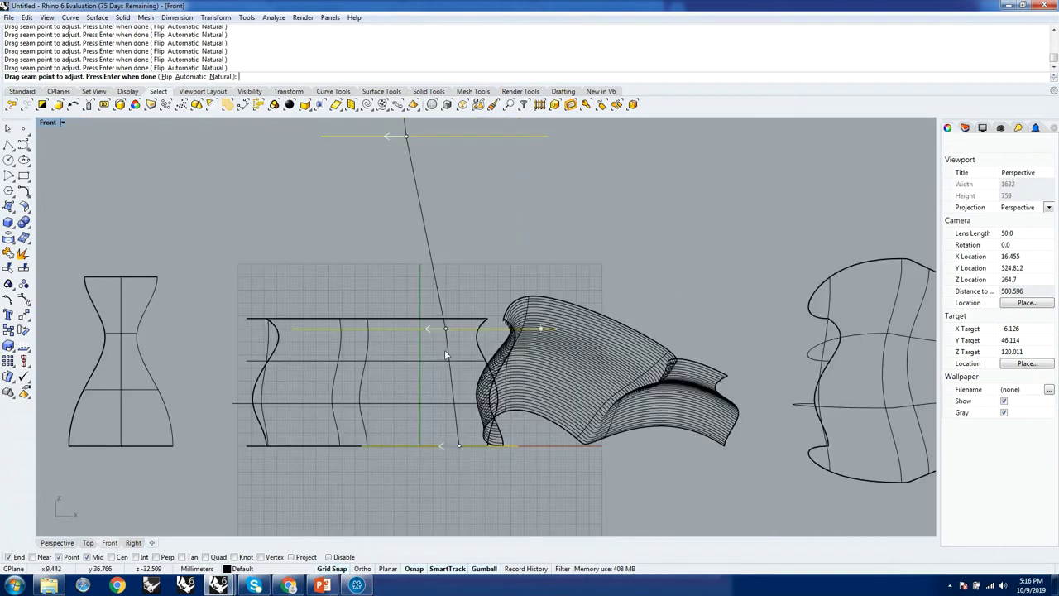
{"action": "scroll", "coordinate": [445, 356], "scroll_direction": "down", "scroll_amount": 2}
{"action": "scroll", "coordinate": [420, 217], "scroll_direction": "up", "scroll_amount": 5}
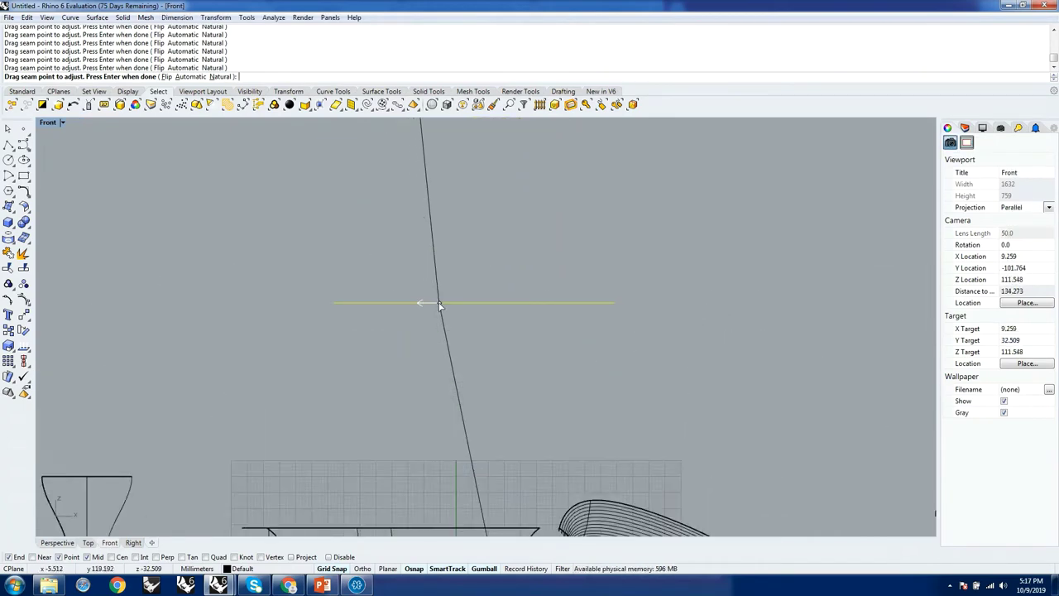
{"action": "left_click_drag", "start_coordinate": [440, 305], "coordinate": [491, 307]}
{"action": "scroll", "coordinate": [466, 302], "scroll_direction": "down", "scroll_amount": 4}
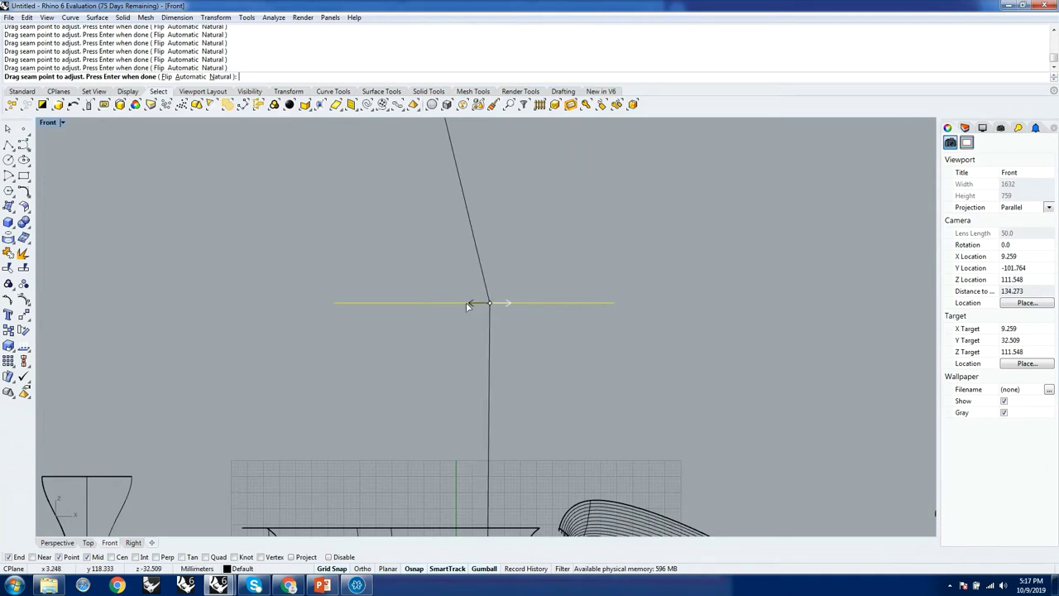
{"action": "left_click_drag", "start_coordinate": [477, 428], "coordinate": [486, 426]}
{"action": "scroll", "coordinate": [447, 404], "scroll_direction": "down", "scroll_amount": 2}
{"action": "scroll", "coordinate": [442, 216], "scroll_direction": "up", "scroll_amount": 5}
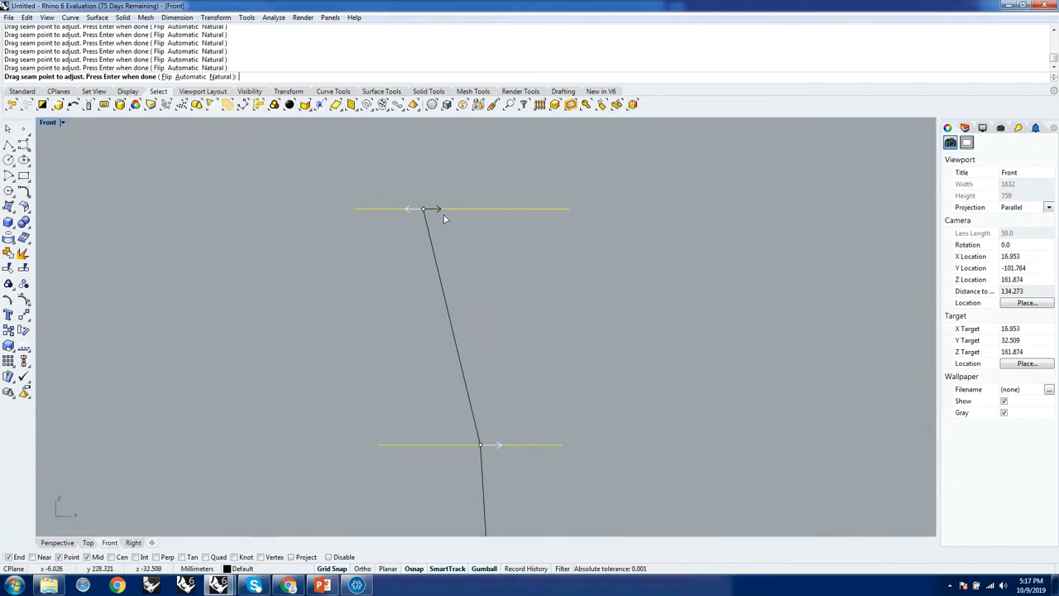
{"action": "left_click_drag", "start_coordinate": [424, 211], "coordinate": [484, 212]}
{"action": "scroll", "coordinate": [496, 293], "scroll_direction": "down", "scroll_amount": 3}
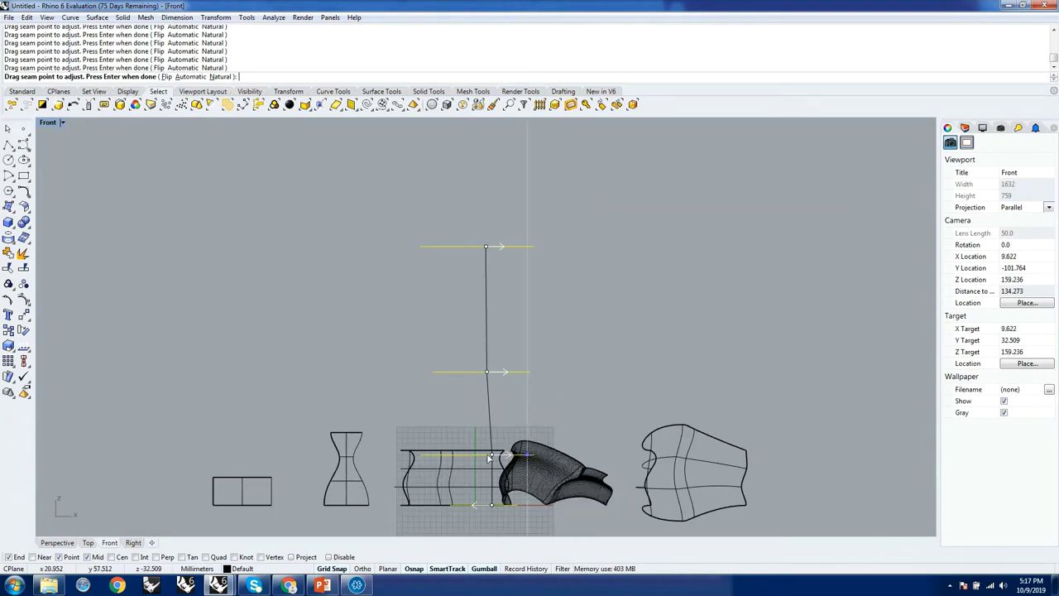
Step: In the Perspective view, move the upper three curves' seam points to the same side as the base curve's seam and accept the alignment
{"action": "left_click", "coordinate": [58, 543]}
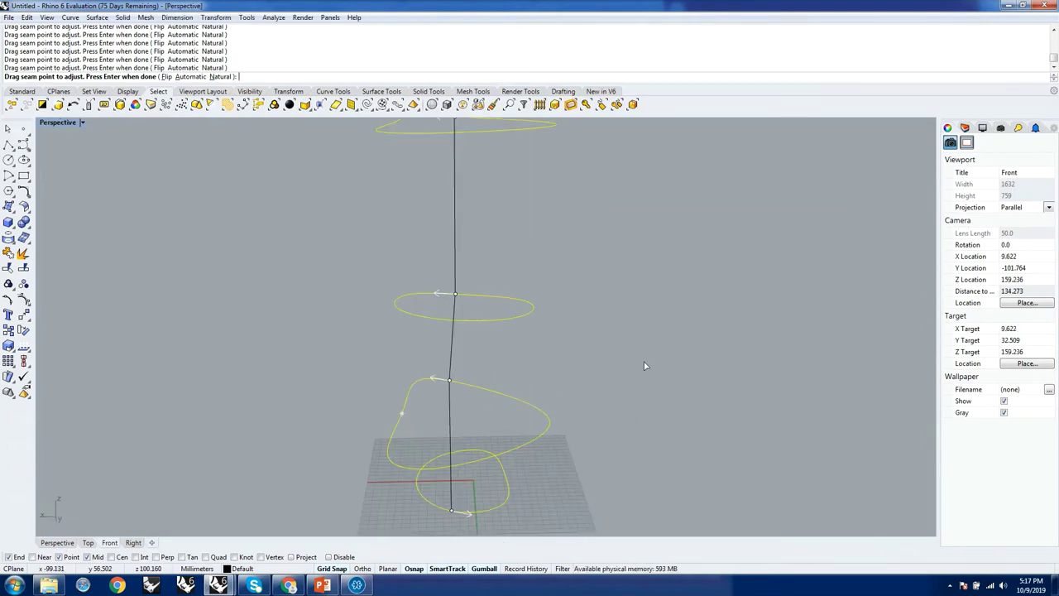
{"action": "right_click_drag", "start_coordinate": [644, 362], "coordinate": [603, 446]}
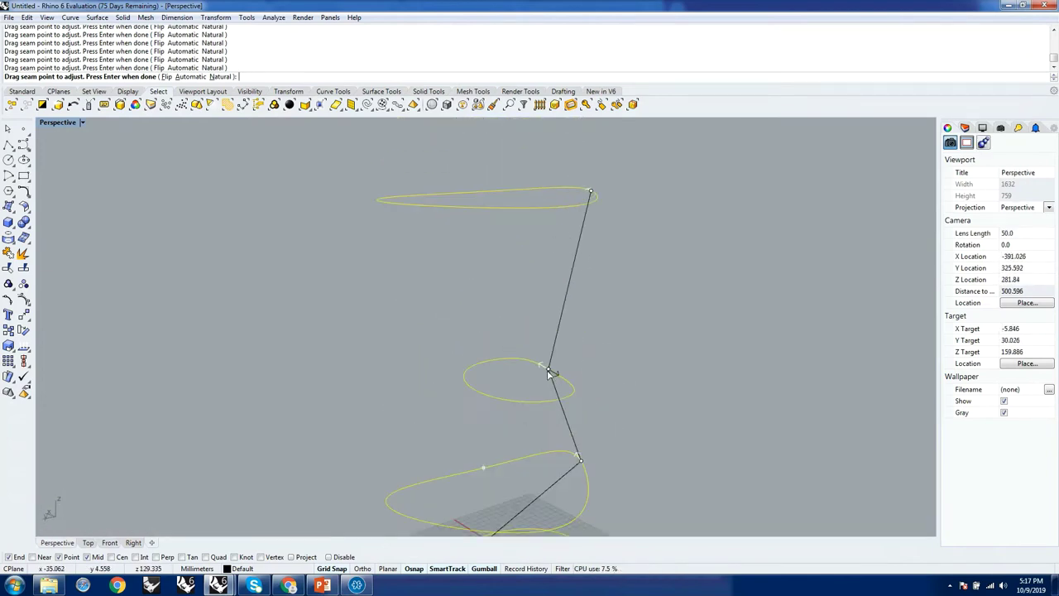
{"action": "scroll", "coordinate": [579, 438], "scroll_direction": "down", "scroll_amount": 3}
{"action": "left_click_drag", "start_coordinate": [559, 427], "coordinate": [449, 466]}
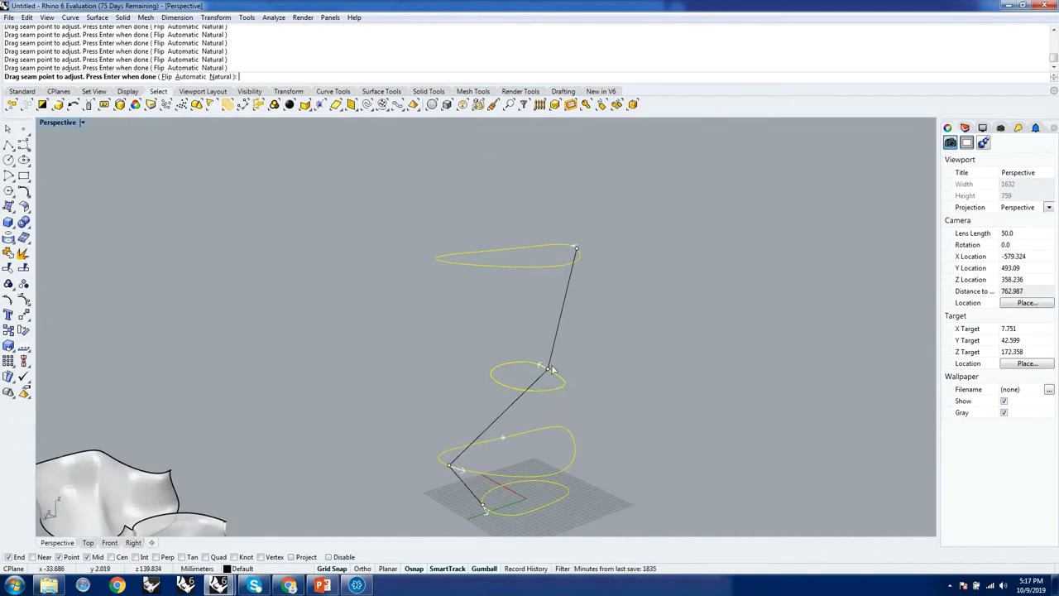
{"action": "left_click_drag", "start_coordinate": [546, 372], "coordinate": [494, 381]}
{"action": "left_click_drag", "start_coordinate": [576, 248], "coordinate": [469, 267]}
{"action": "right_click_drag", "start_coordinate": [538, 398], "coordinate": [664, 394]}
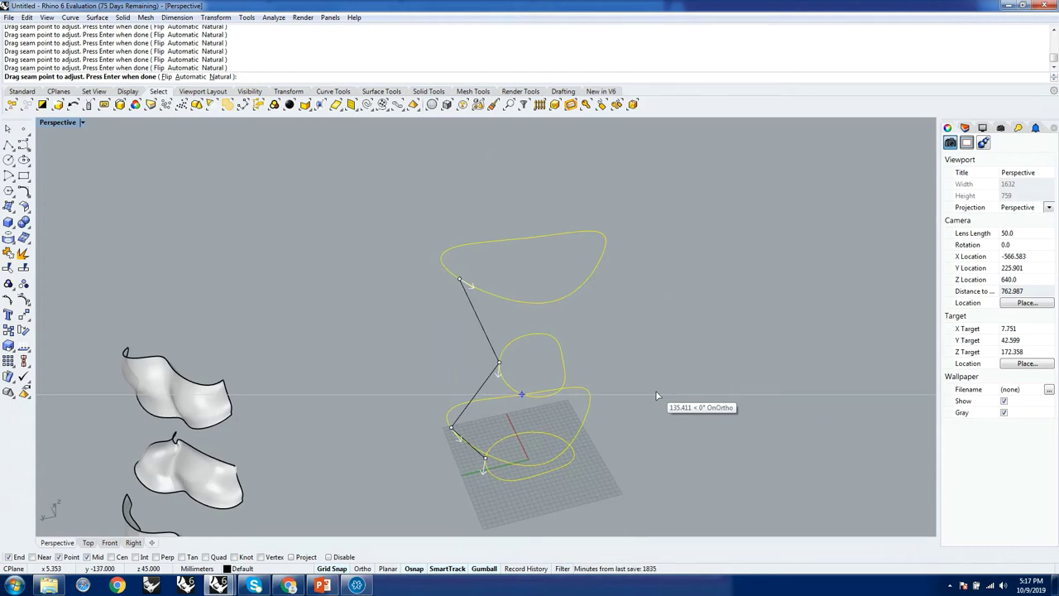
{"action": "key", "text": "Return"}
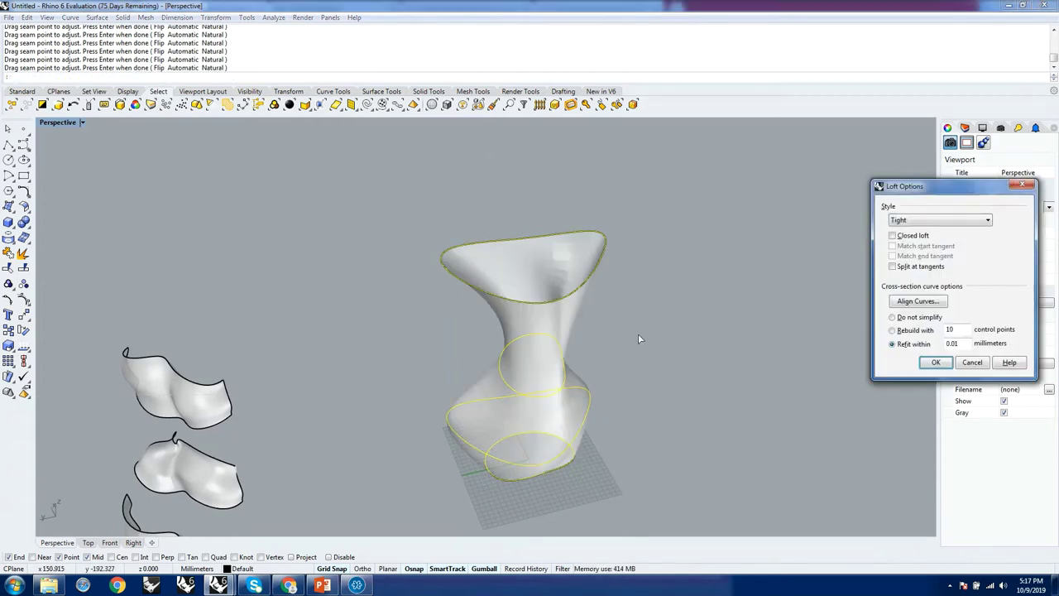
Step: Inspect the vase-like loft preview from different angles, placing the Loft Options dialog clear of the shape
{"action": "right_click_drag", "start_coordinate": [638, 334], "coordinate": [518, 378]}
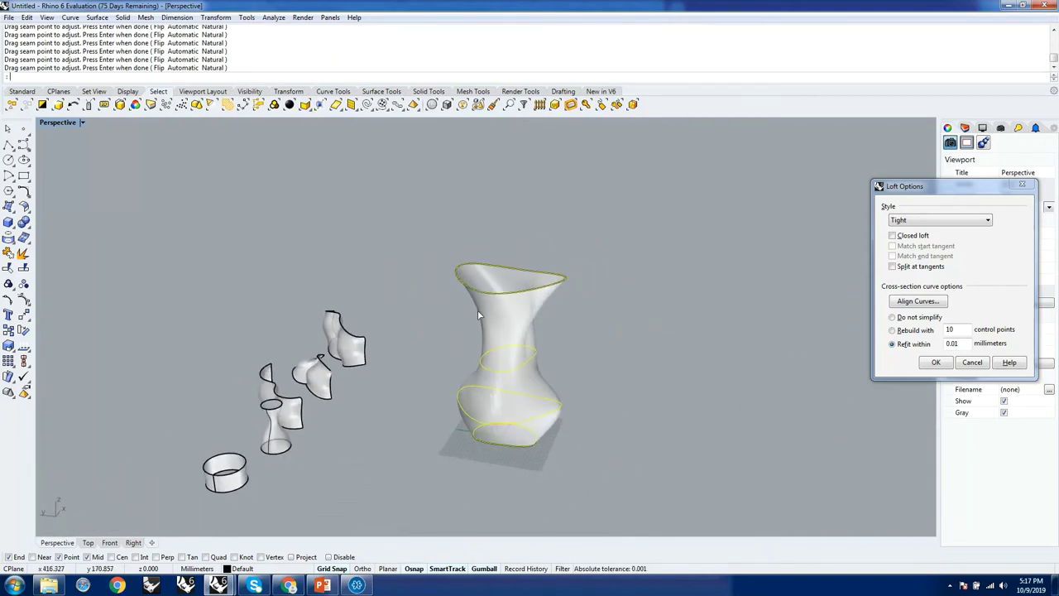
{"action": "scroll", "coordinate": [517, 378], "scroll_direction": "up", "scroll_amount": 2}
{"action": "left_click_drag", "start_coordinate": [950, 189], "coordinate": [191, 203]}
{"action": "right_click_drag", "start_coordinate": [447, 314], "coordinate": [538, 298]}
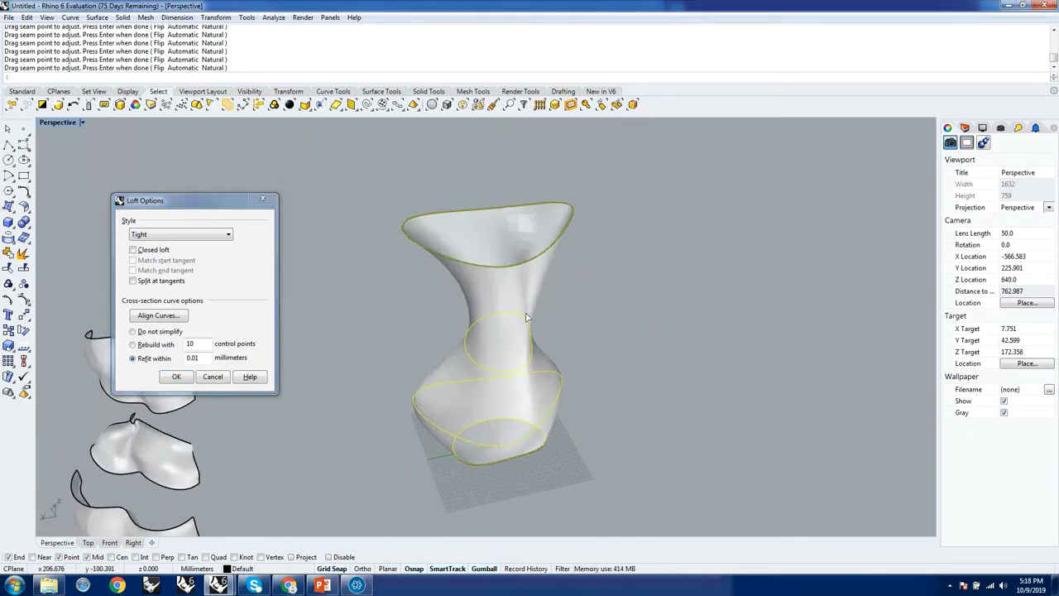
{"action": "left_click_drag", "start_coordinate": [179, 208], "coordinate": [167, 151]}
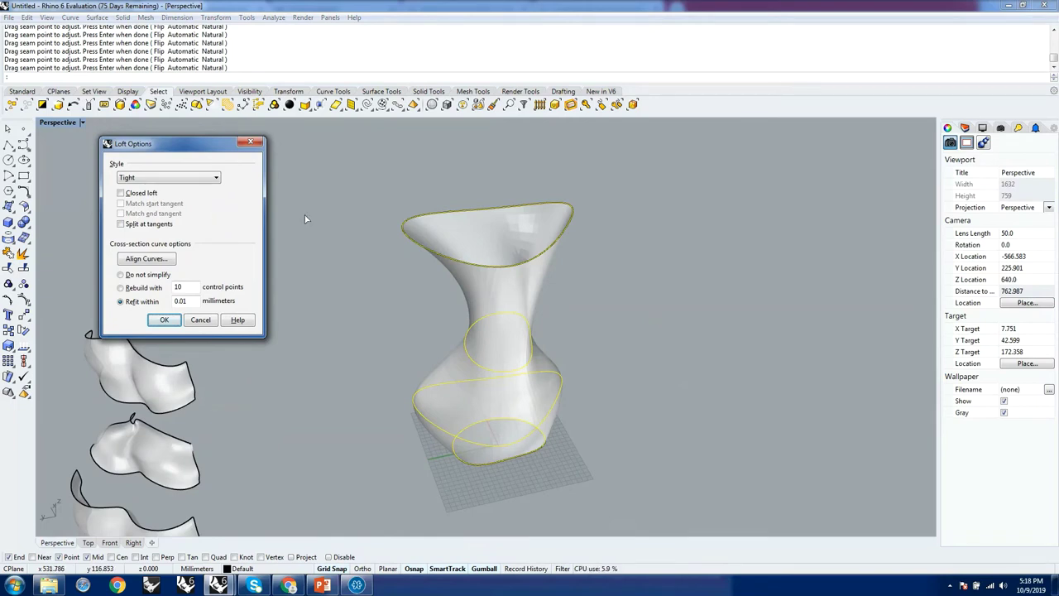
Step: Preview the loft with the Normal, Loose and Tight styles in turn
{"action": "left_click", "coordinate": [183, 181]}
{"action": "left_click", "coordinate": [175, 194]}
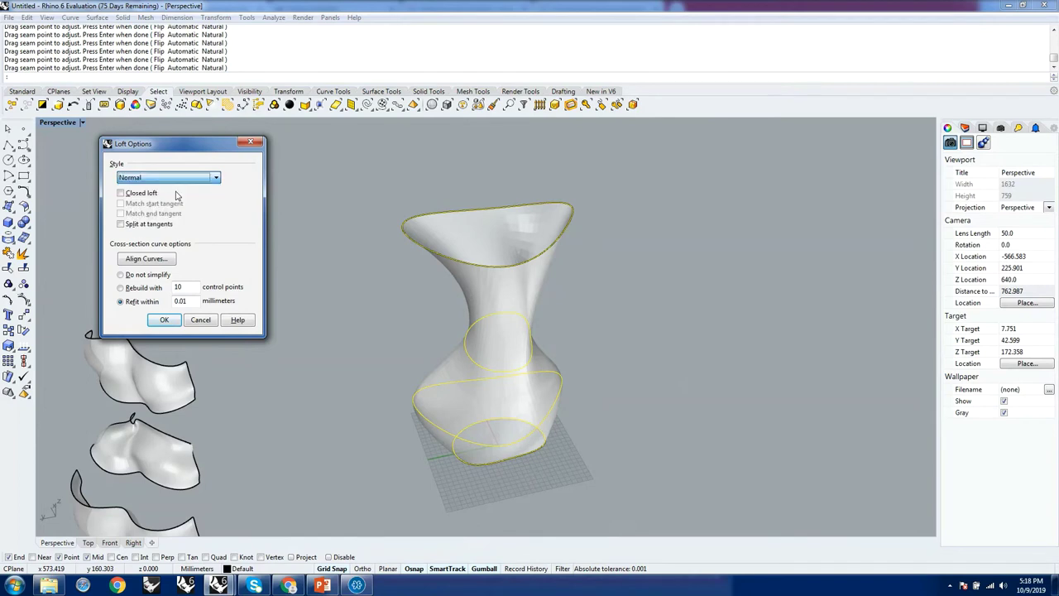
{"action": "left_click", "coordinate": [172, 180]}
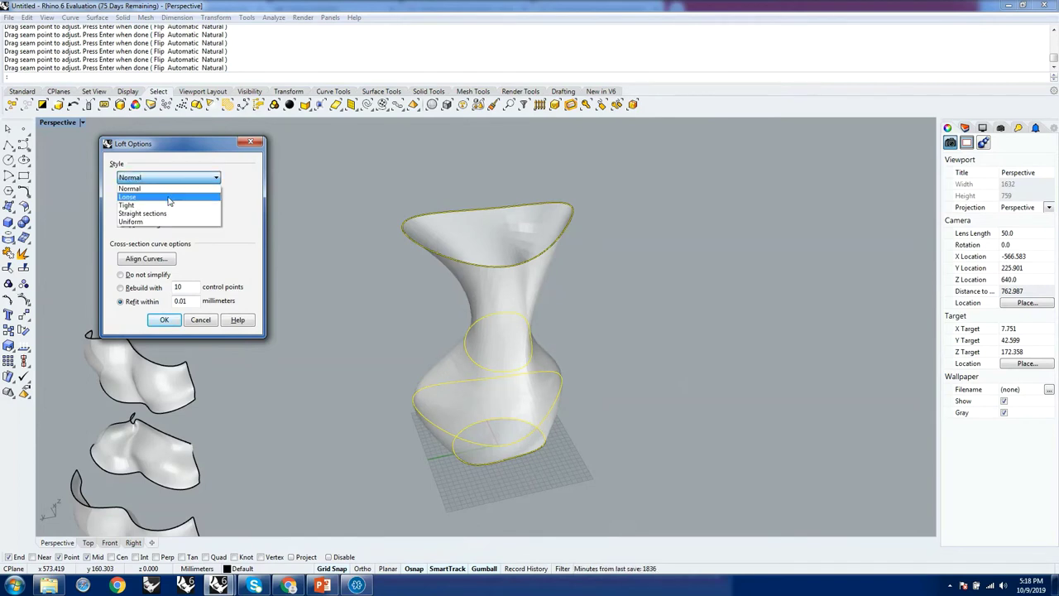
{"action": "left_click", "coordinate": [170, 191]}
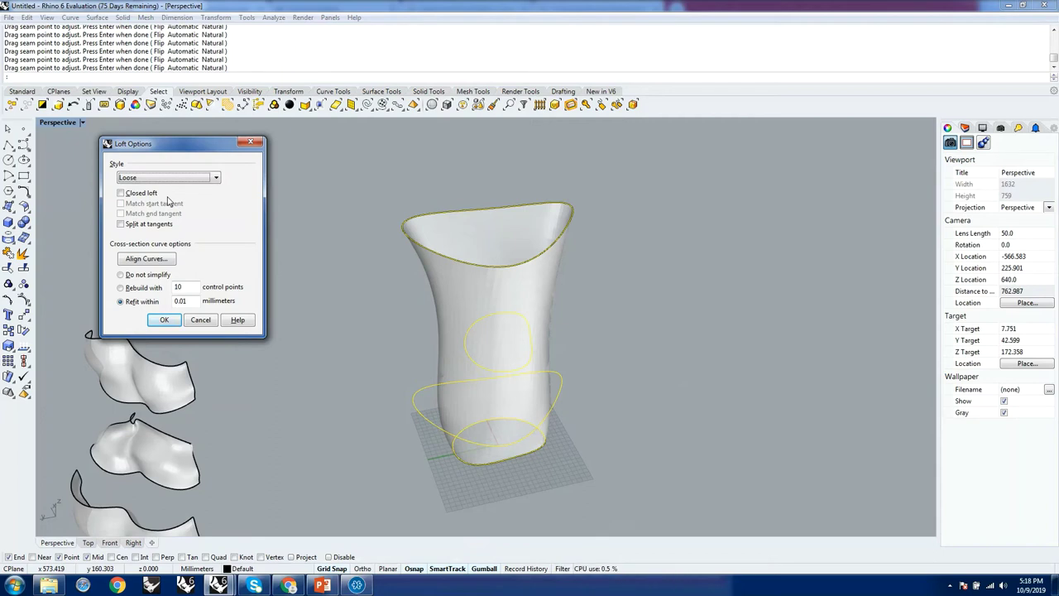
{"action": "left_click", "coordinate": [171, 180]}
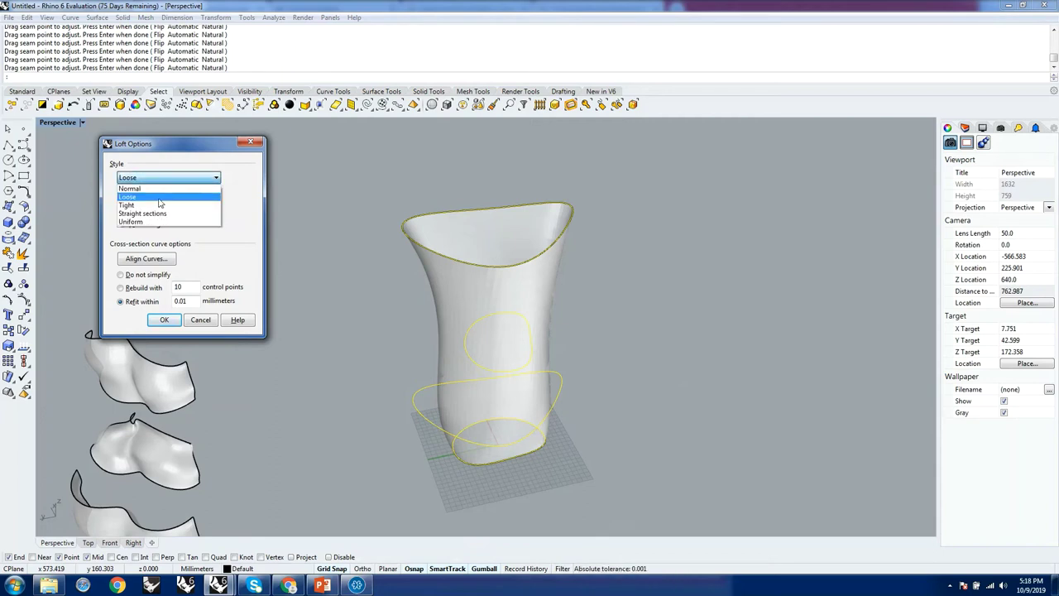
{"action": "left_click", "coordinate": [157, 208]}
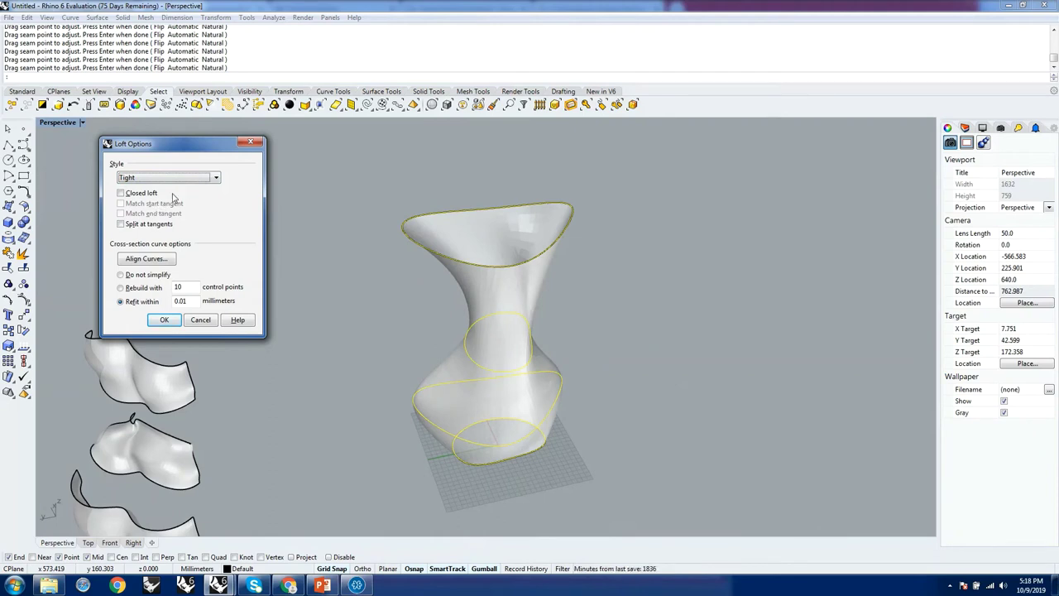
Step: Set the loft style to Straight sections and inspect the preview from a lower angle
{"action": "left_click", "coordinate": [166, 181]}
{"action": "left_click", "coordinate": [166, 217]}
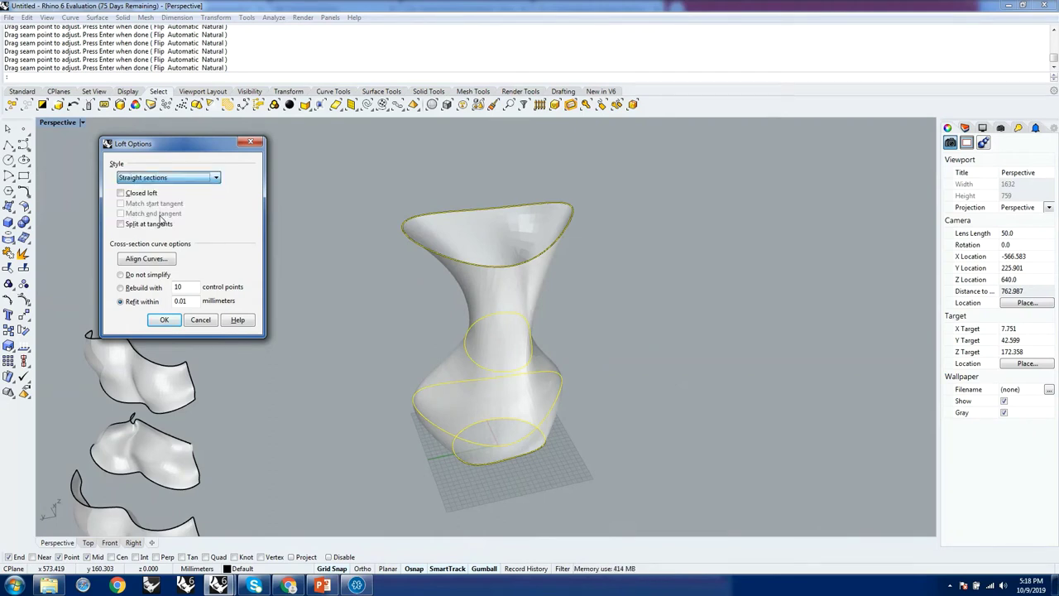
{"action": "right_click_drag", "start_coordinate": [538, 373], "coordinate": [553, 318]}
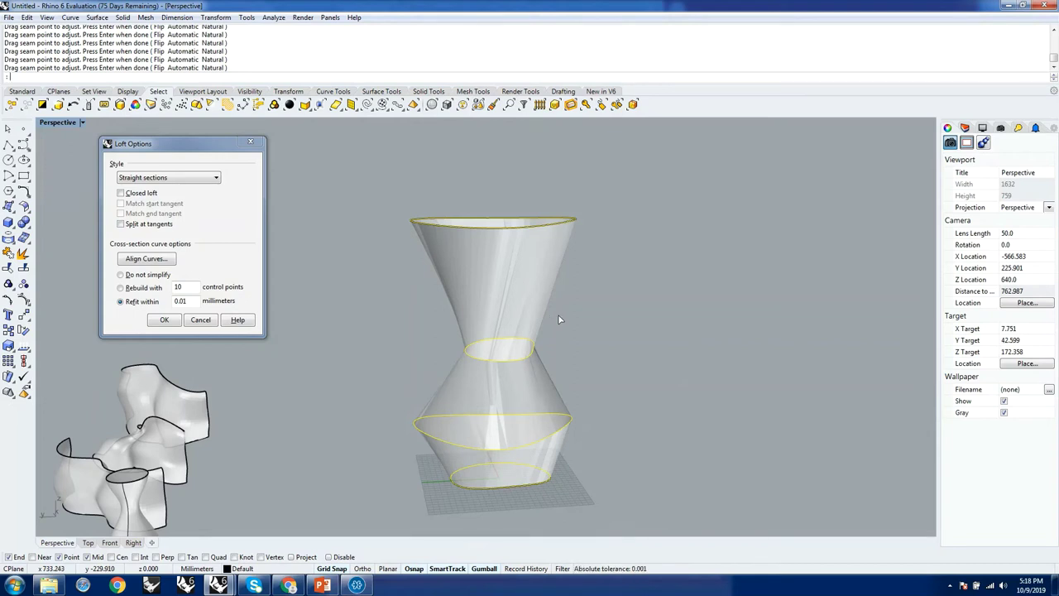
Step: Set the vase loft's style to Uniform and inspect the preview from a higher angle
{"action": "left_click", "coordinate": [164, 178]}
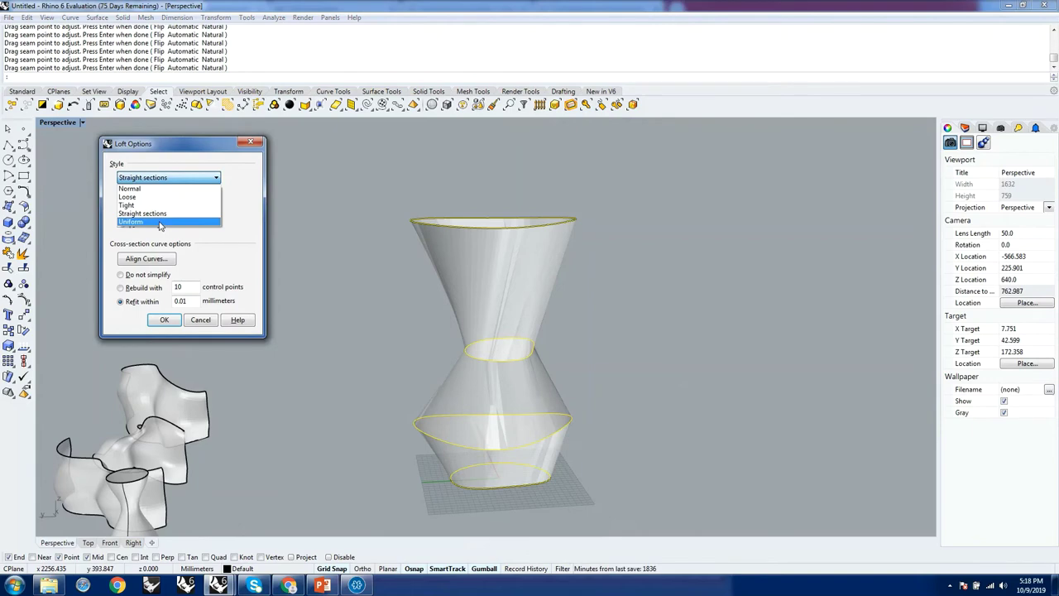
{"action": "left_click", "coordinate": [161, 224]}
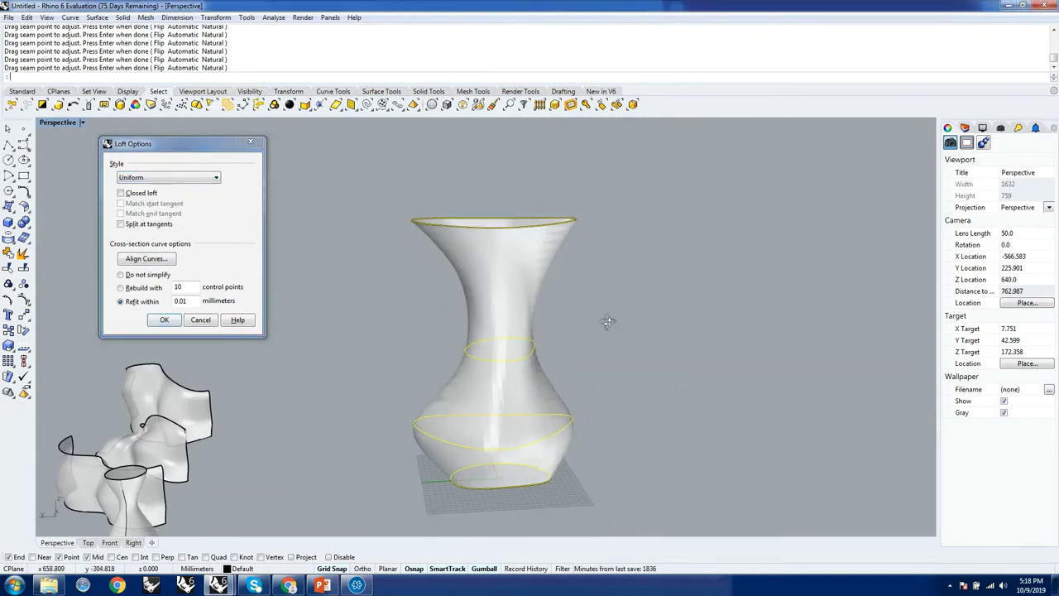
{"action": "right_click_drag", "start_coordinate": [608, 322], "coordinate": [577, 403]}
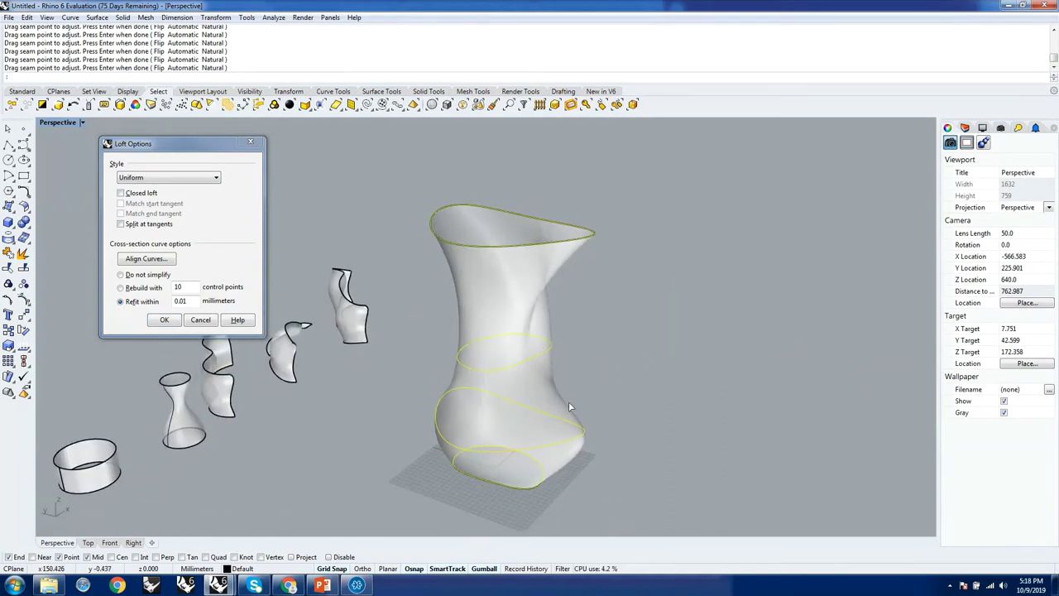
{"action": "left_click", "coordinate": [157, 177]}
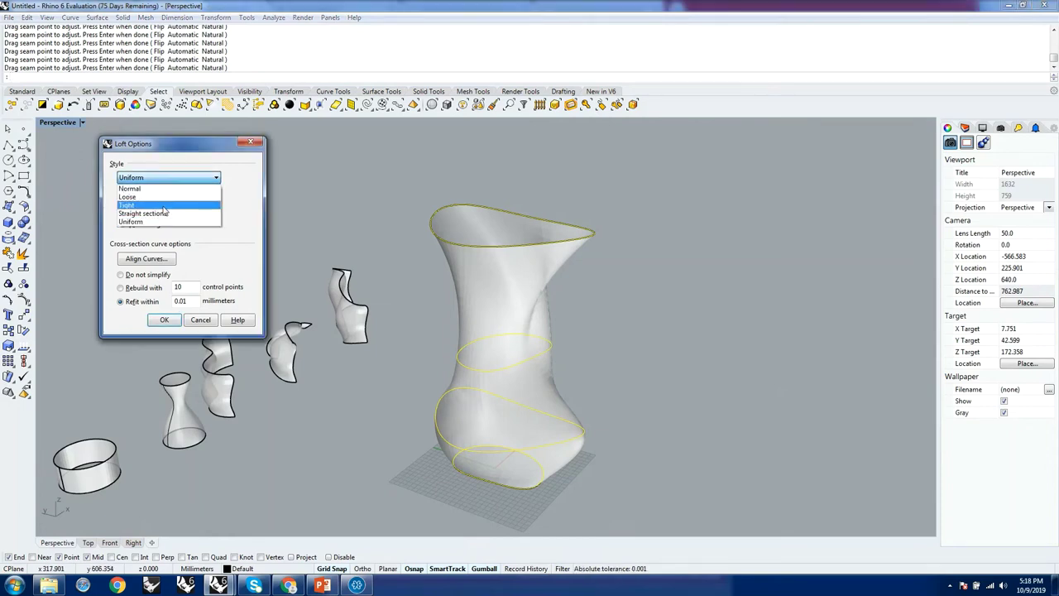
{"action": "left_click", "coordinate": [244, 189]}
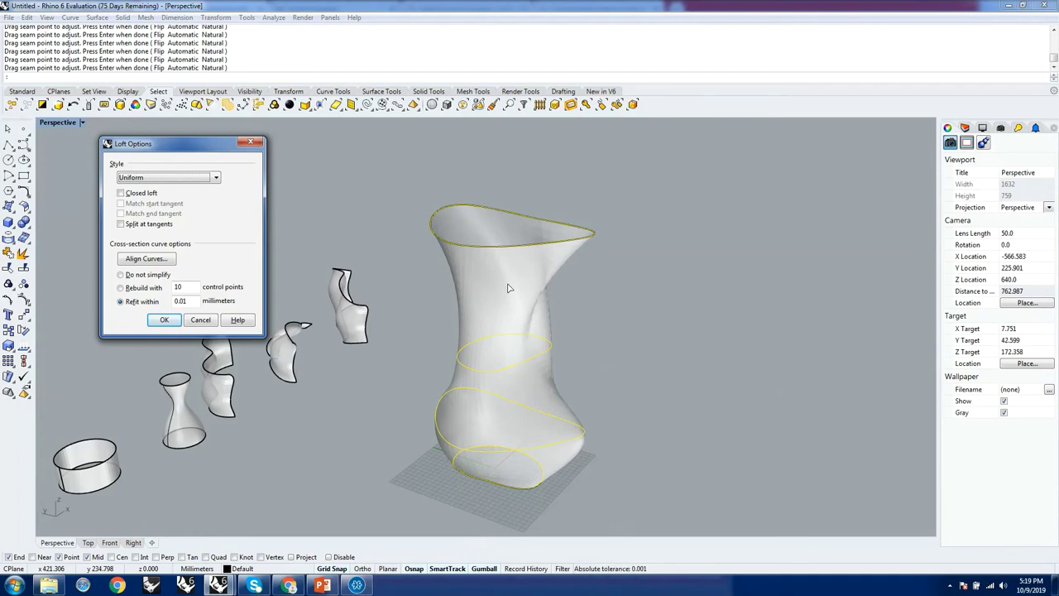
{"action": "left_click", "coordinate": [166, 177]}
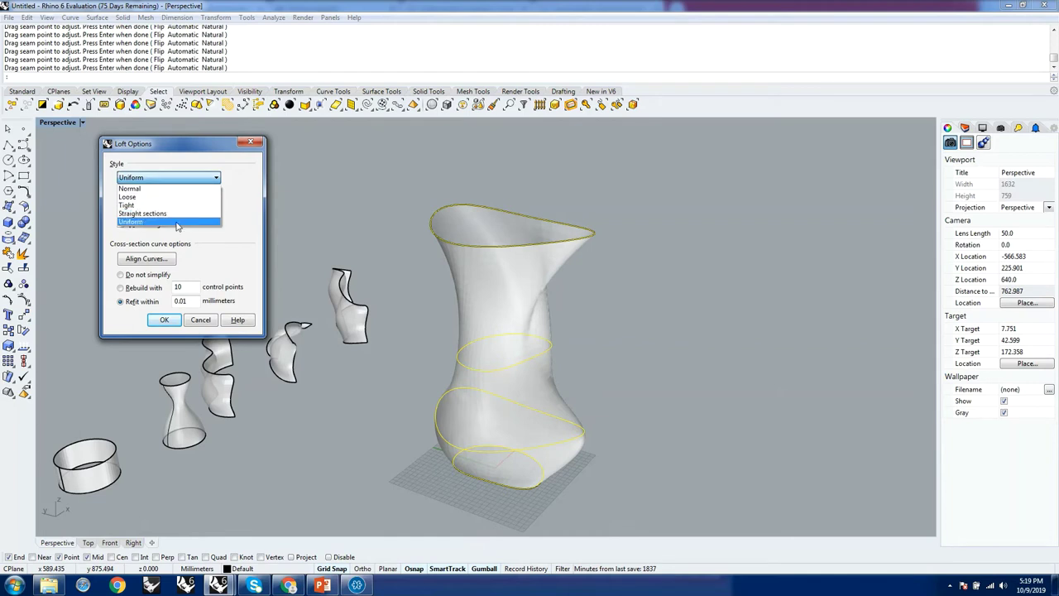
{"action": "left_click", "coordinate": [238, 170]}
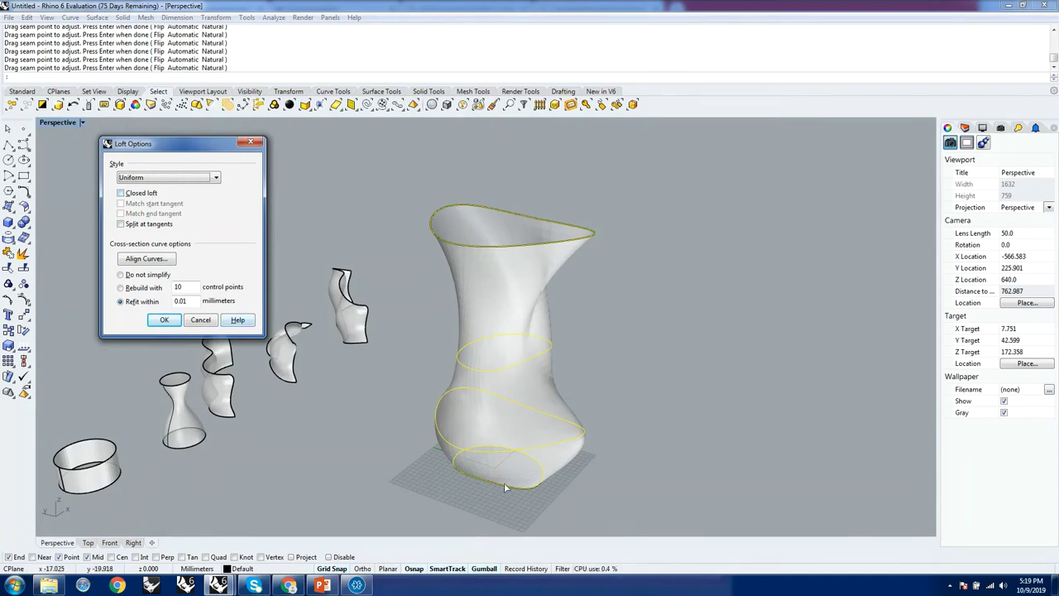
Step: Preview the vase as a closed loft, inspect its rim and base, and turn the Closed loft option back off
{"action": "left_click", "coordinate": [135, 195]}
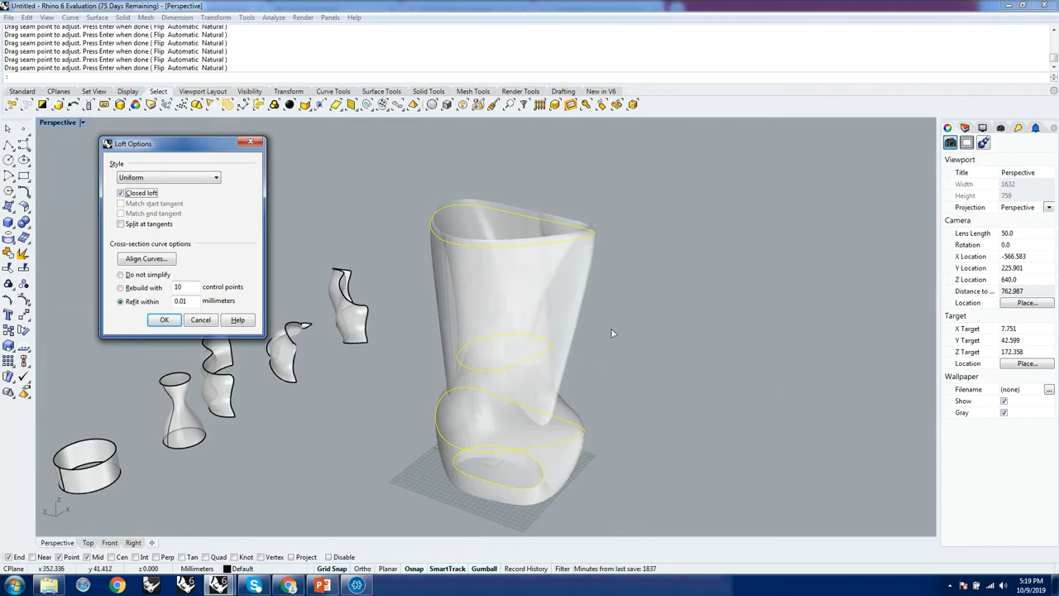
{"action": "right_click_drag", "start_coordinate": [611, 328], "coordinate": [642, 312]}
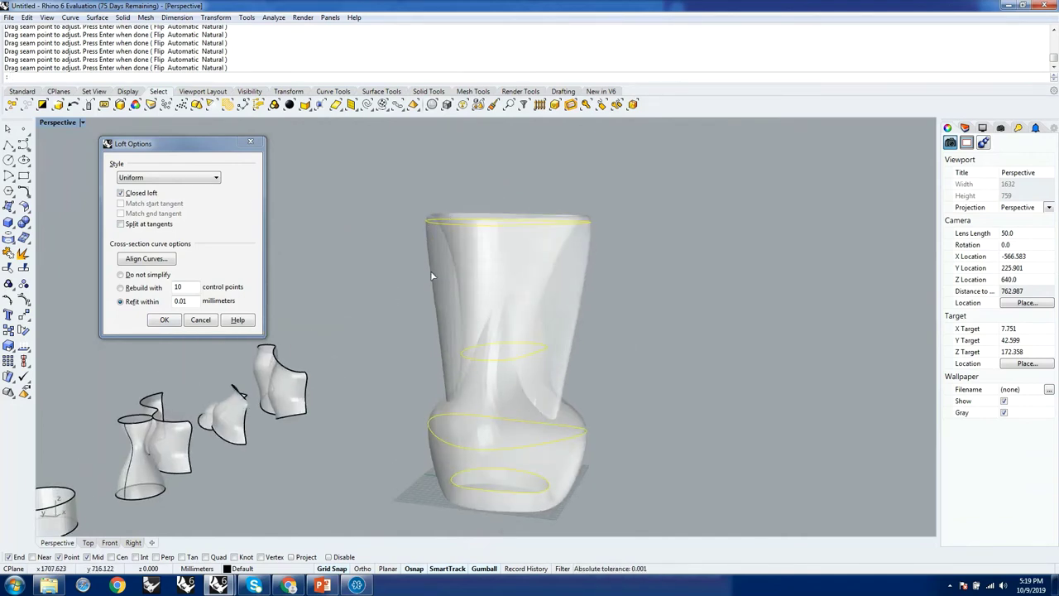
{"action": "scroll", "coordinate": [432, 269], "scroll_direction": "up", "scroll_amount": 3}
{"action": "scroll", "coordinate": [434, 267], "scroll_direction": "up", "scroll_amount": 1}
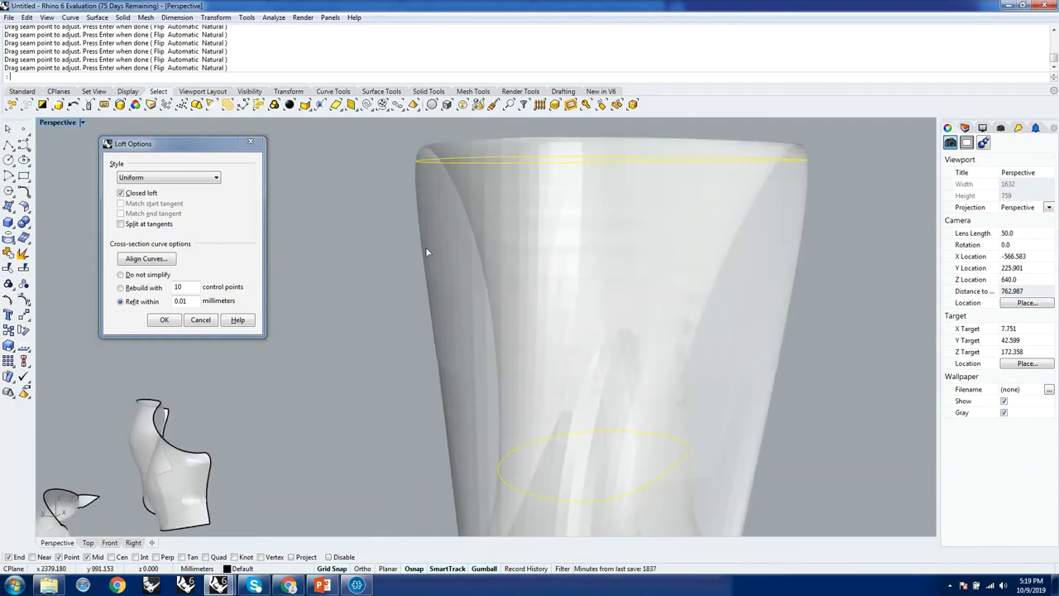
{"action": "scroll", "coordinate": [425, 247], "scroll_direction": "down", "scroll_amount": 1}
{"action": "scroll", "coordinate": [423, 226], "scroll_direction": "down", "scroll_amount": 2}
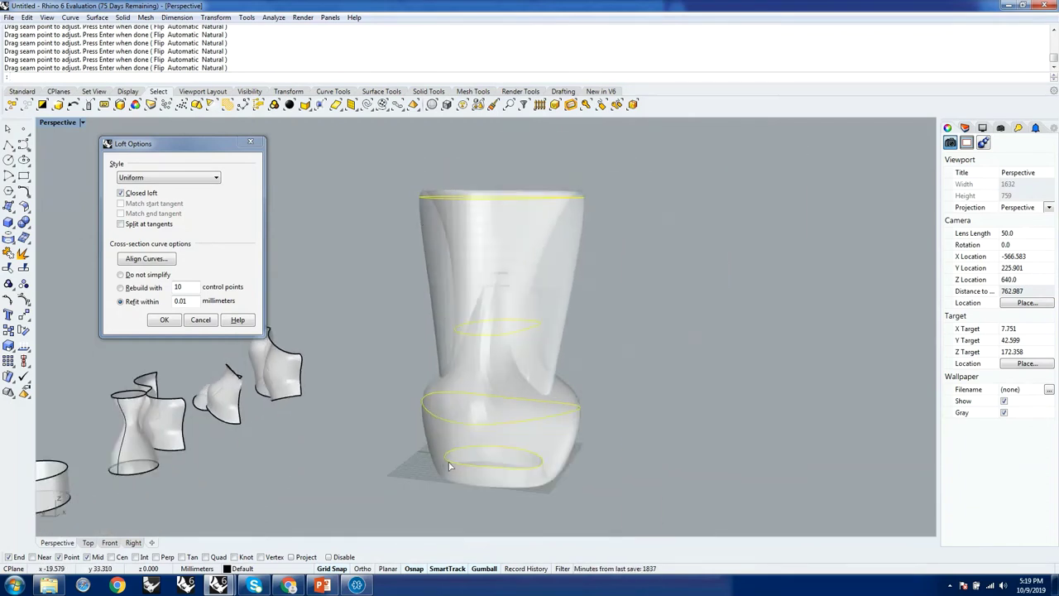
{"action": "left_click", "coordinate": [137, 195]}
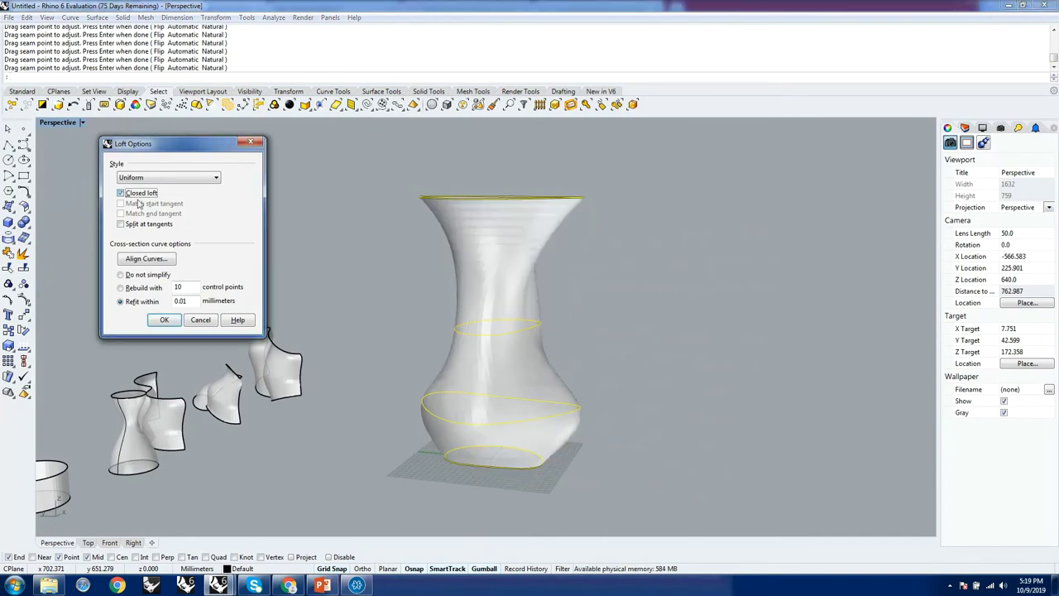
Step: Toggle Split at tangents on and off, and preview the loft with the cross-section curves set to Do not simplify
{"action": "left_click", "coordinate": [149, 225]}
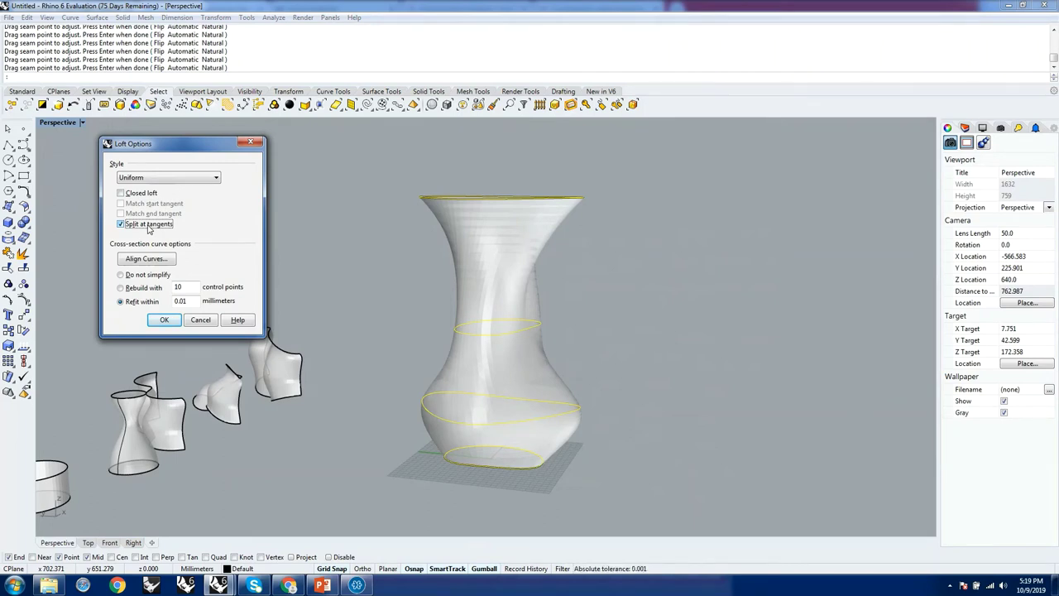
{"action": "left_click", "coordinate": [150, 223]}
{"action": "left_click", "coordinate": [144, 276]}
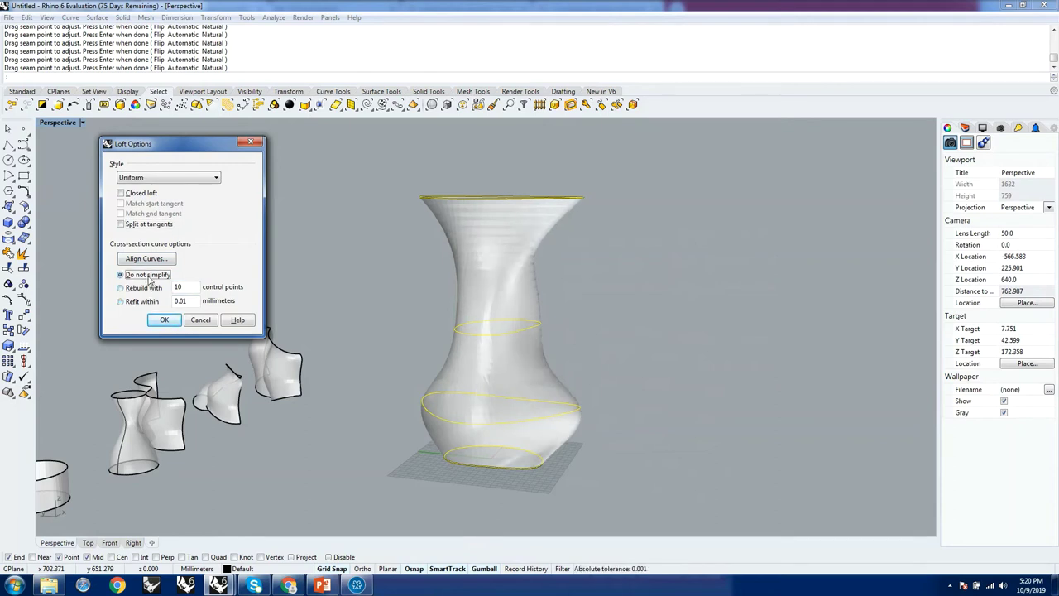
{"action": "right_click_drag", "start_coordinate": [465, 289], "coordinate": [323, 220]}
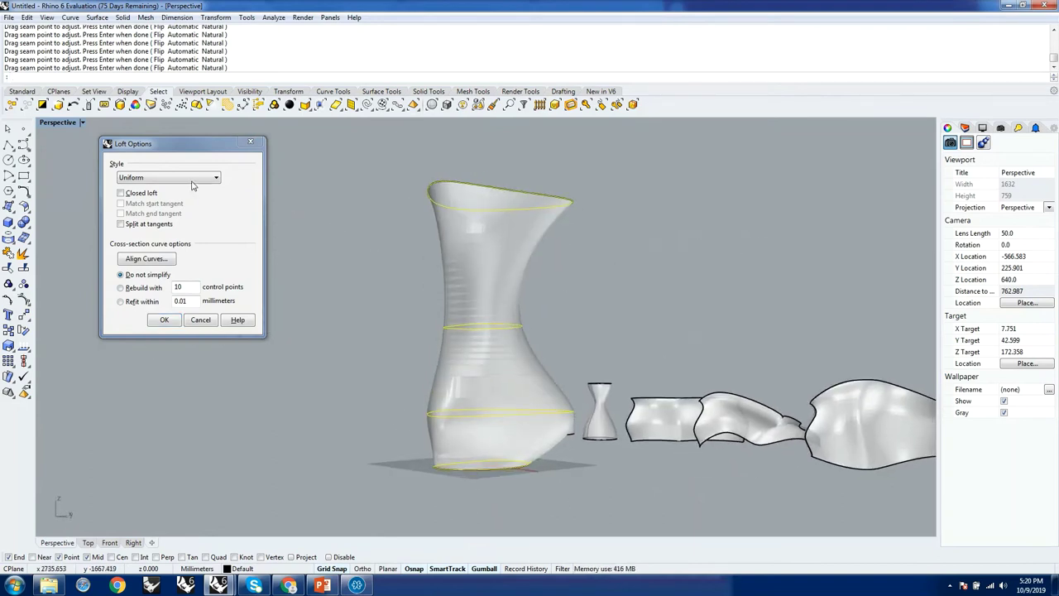
Step: Preview the loft with the cross-section curves rebuilt with 50 control points, and with them refit within 0.01 millimeters
{"action": "left_click", "coordinate": [146, 292]}
{"action": "right_click_drag", "start_coordinate": [538, 351], "coordinate": [347, 327]}
{"action": "double_click", "coordinate": [186, 287]}
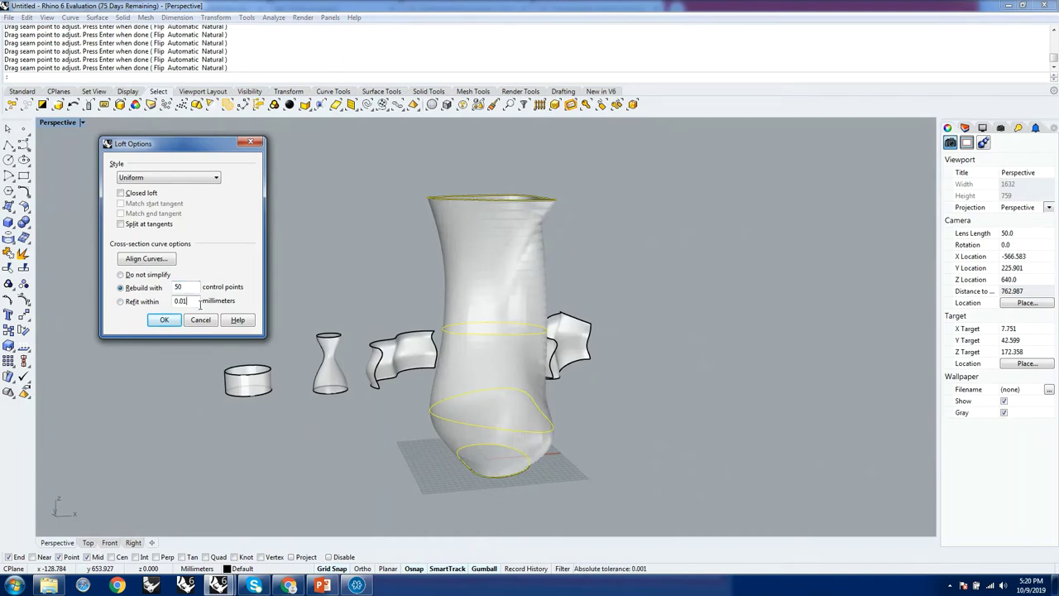
{"action": "mouse_move", "coordinate": [617, 314]}
{"action": "right_mouse_down"}
{"action": "mouse_move", "coordinate": [517, 371]}
{"action": "mouse_move", "coordinate": [489, 359]}
{"action": "right_mouse_up"}
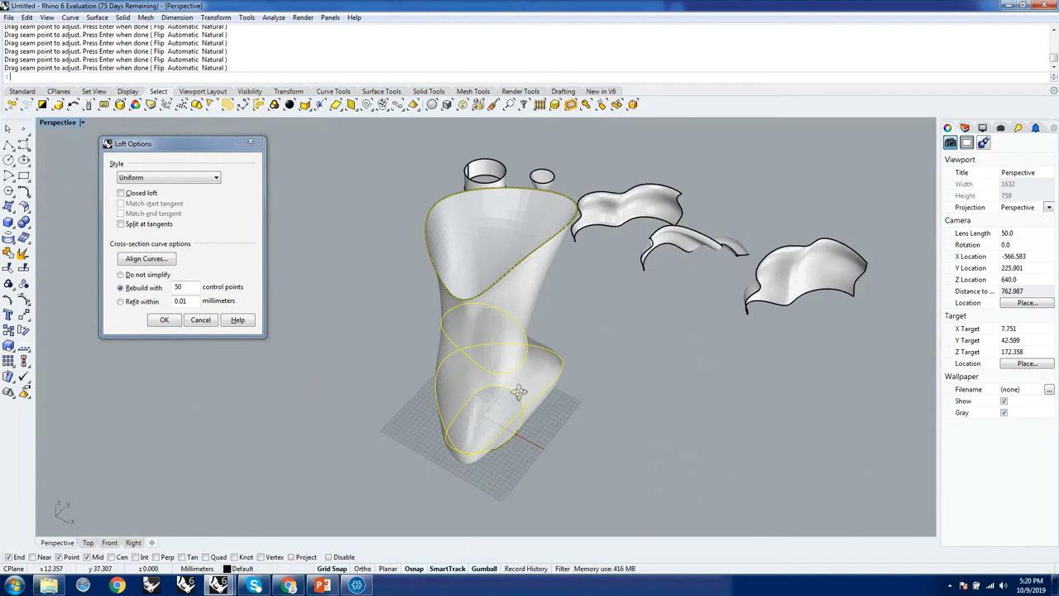
{"action": "right_click_drag", "start_coordinate": [518, 393], "coordinate": [535, 388]}
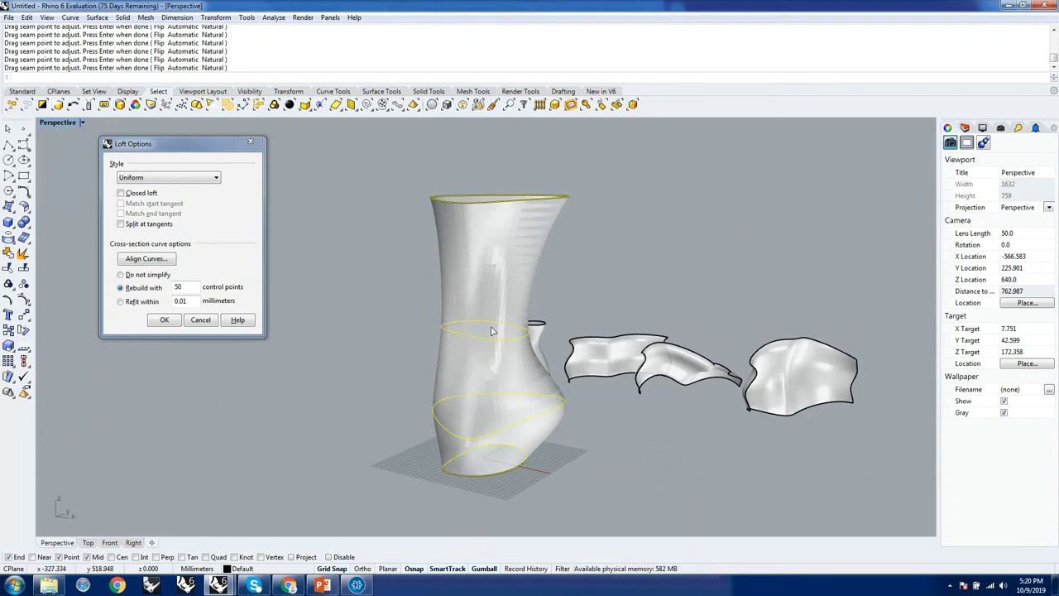
{"action": "left_click_drag", "start_coordinate": [185, 287], "coordinate": [169, 287]}
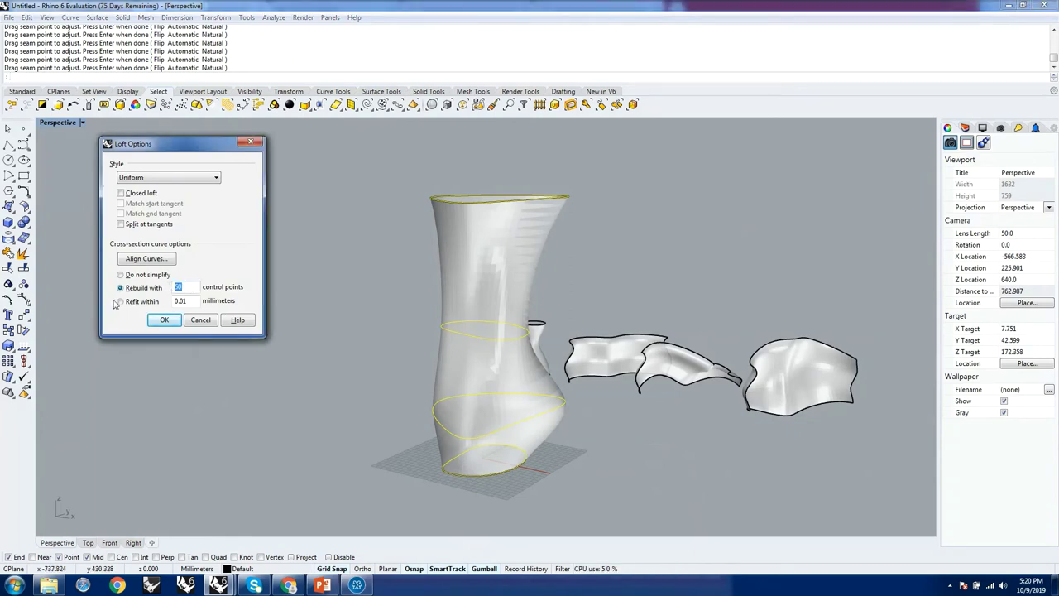
{"action": "left_click", "coordinate": [141, 302]}
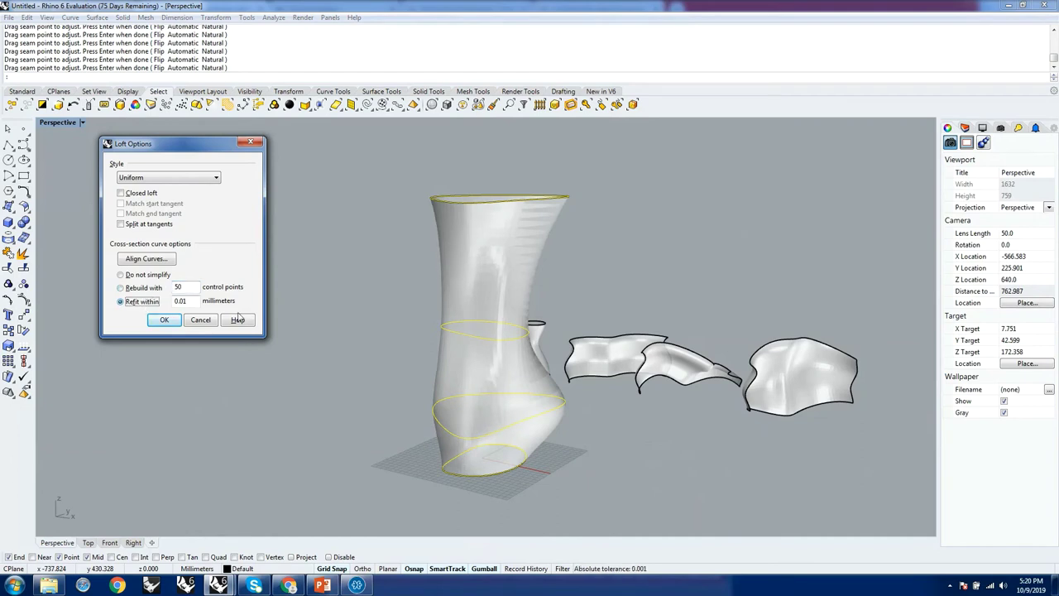
Step: Rebuild the loft's cross-section curves with 100 control points and create the vase surface
{"action": "left_click", "coordinate": [141, 287]}
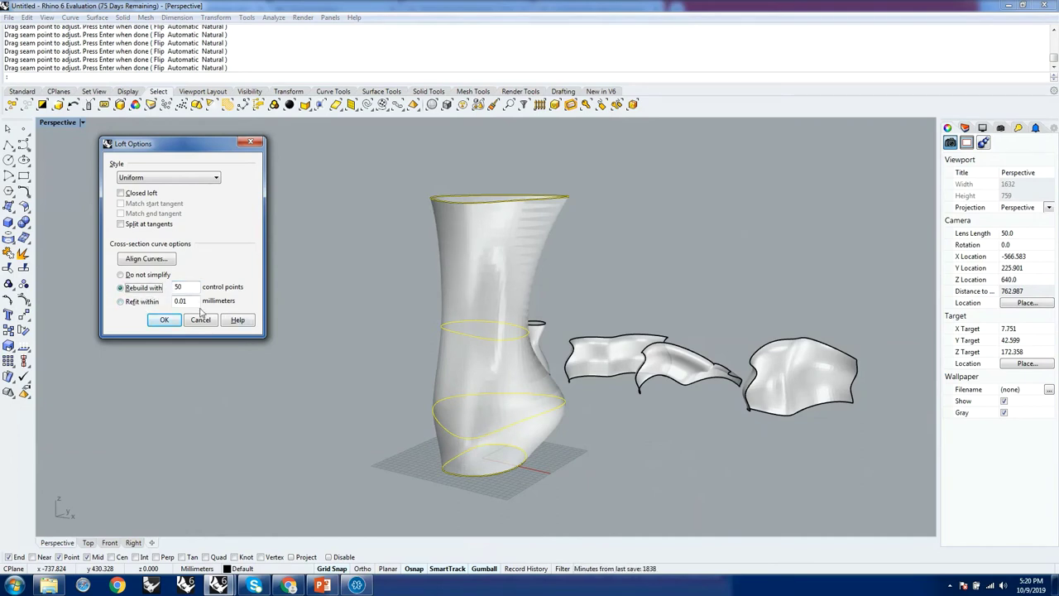
{"action": "left_click_drag", "start_coordinate": [187, 287], "coordinate": [169, 300]}
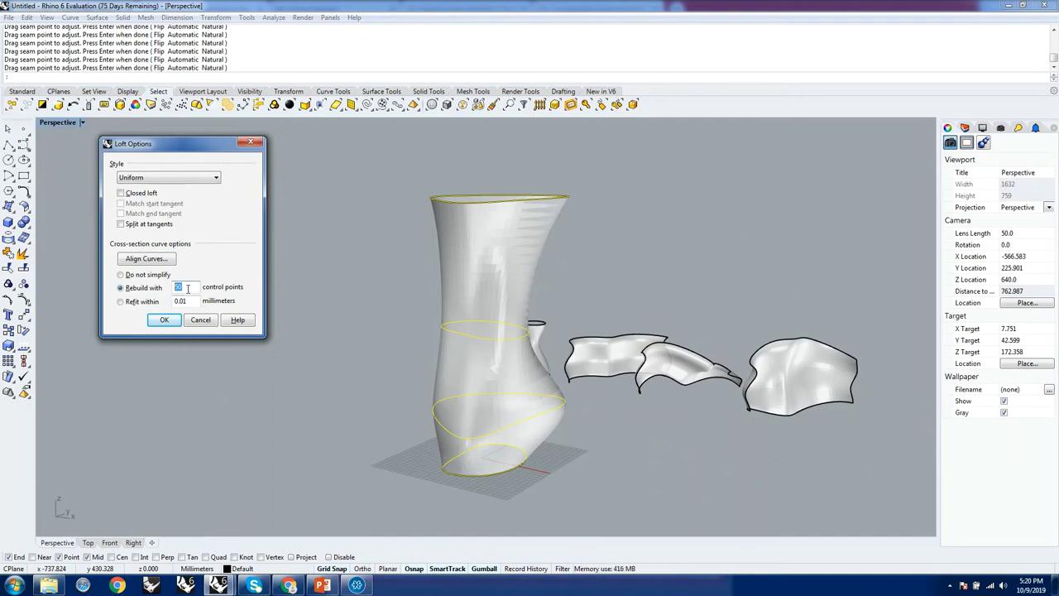
{"action": "type", "text": "100"}
{"action": "left_click", "coordinate": [194, 301]}
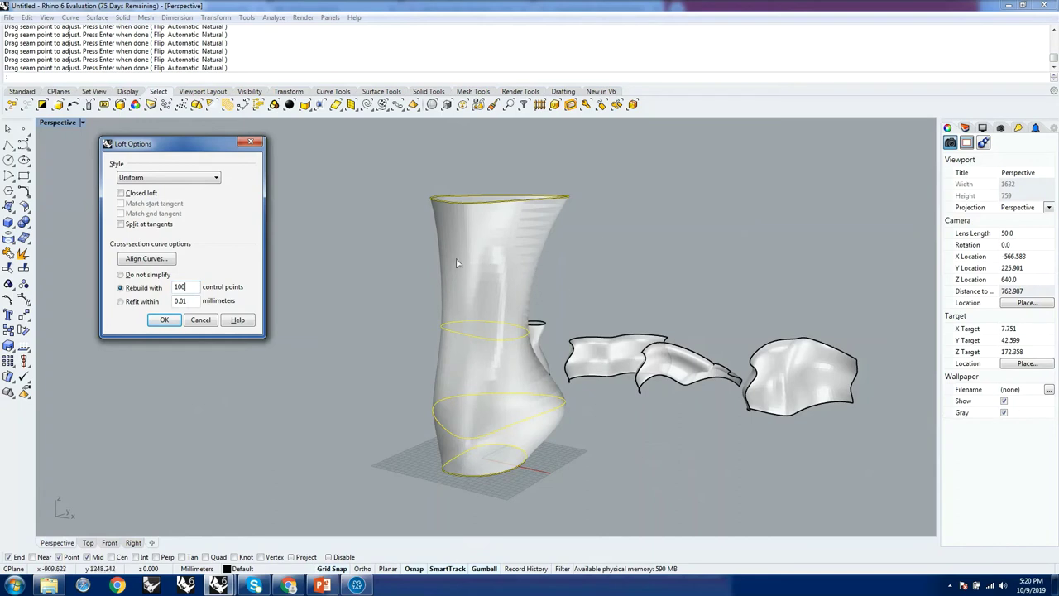
{"action": "left_click", "coordinate": [163, 320]}
Step: Select the vase's four closed section curves and place a copy of them beside the vase along the Y axis
{"action": "right_click_drag", "start_coordinate": [485, 367], "coordinate": [717, 357]}
{"action": "left_click_drag", "start_coordinate": [411, 442], "coordinate": [602, 518]}
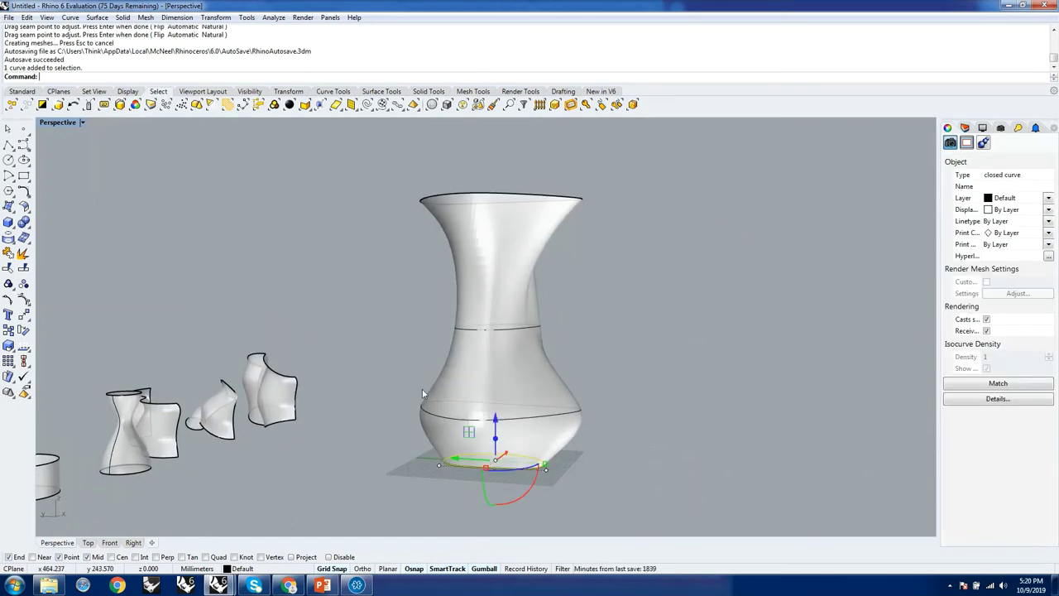
{"action": "left_click_drag", "start_coordinate": [403, 372], "coordinate": [653, 443]}
{"action": "left_click_drag", "start_coordinate": [390, 272], "coordinate": [595, 360]}
{"action": "left_click_drag", "start_coordinate": [366, 160], "coordinate": [647, 234]}
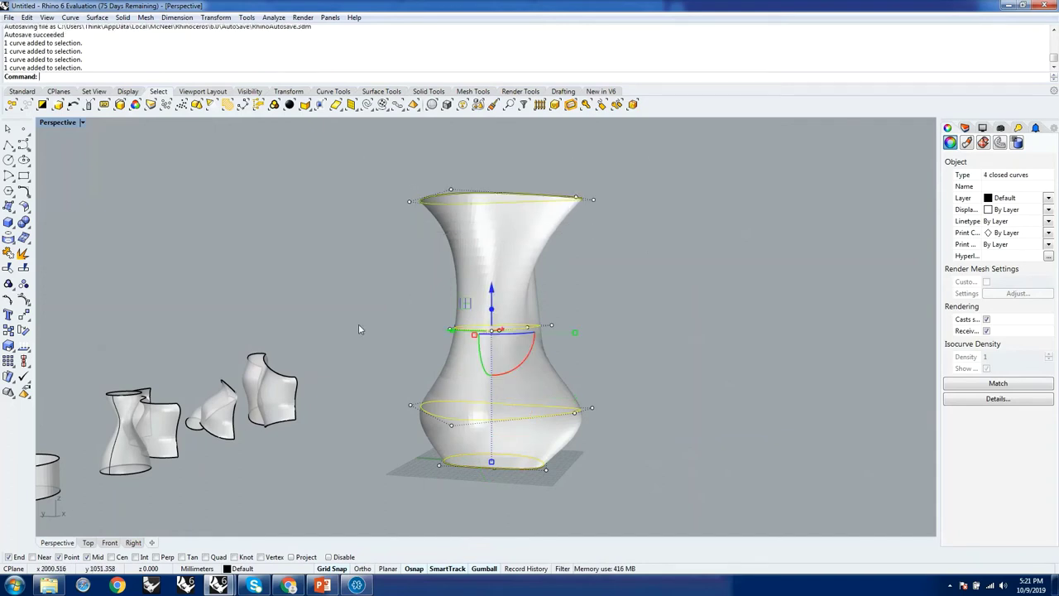
{"action": "right_click_drag", "start_coordinate": [359, 324], "coordinate": [471, 367]}
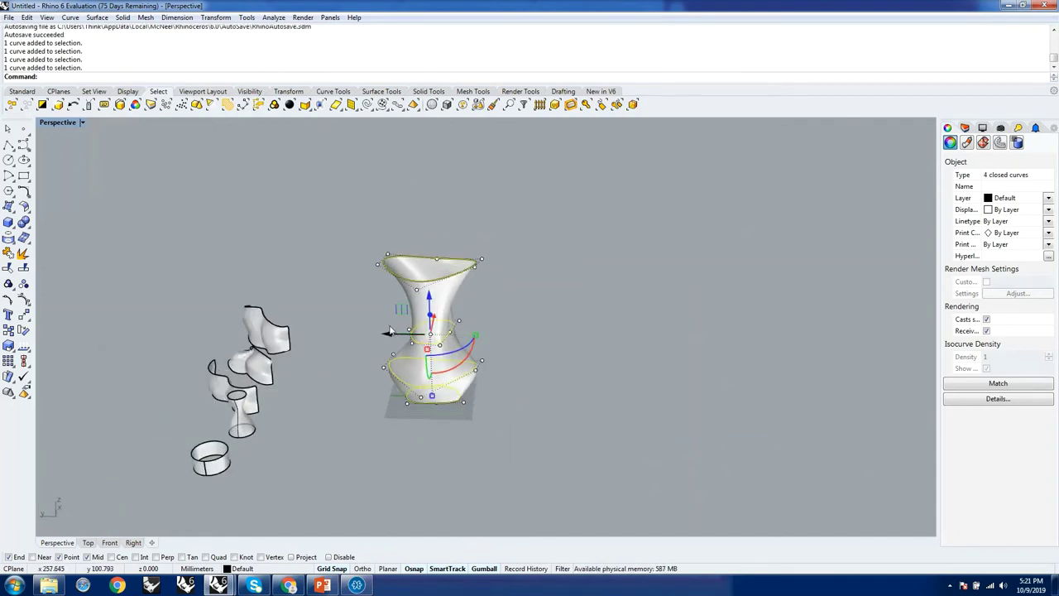
{"action": "left_click_drag", "start_coordinate": [388, 335], "coordinate": [545, 334]}
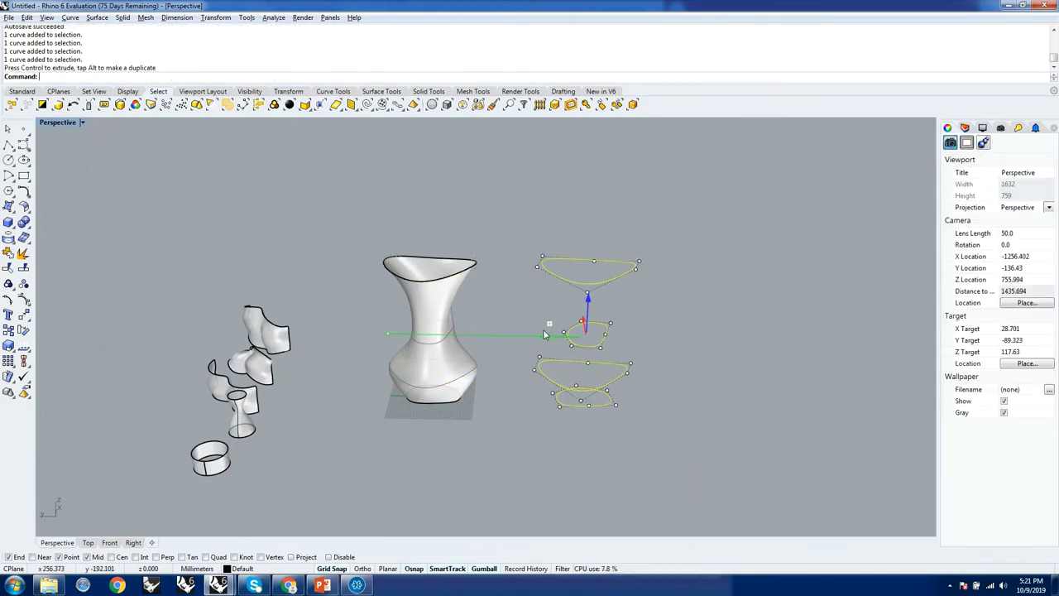
{"action": "left_click", "coordinate": [661, 412]}
Step: Start a Loft through the four copied curves, picking them in order from the base curve up to the rim
{"action": "right_click_drag", "start_coordinate": [657, 411], "coordinate": [571, 372]}
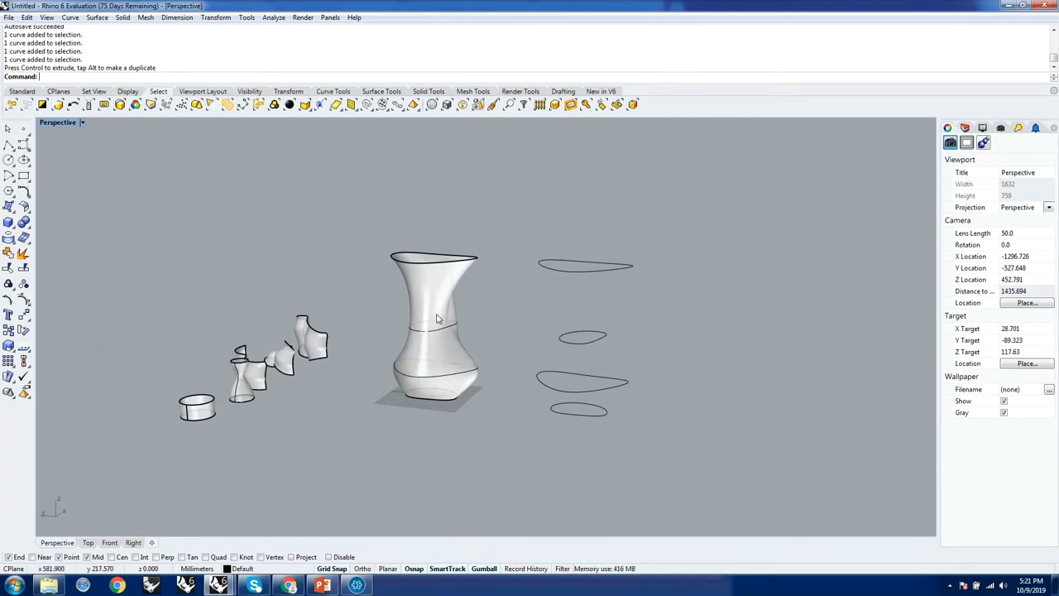
{"action": "right_click_drag", "start_coordinate": [497, 323], "coordinate": [498, 344]}
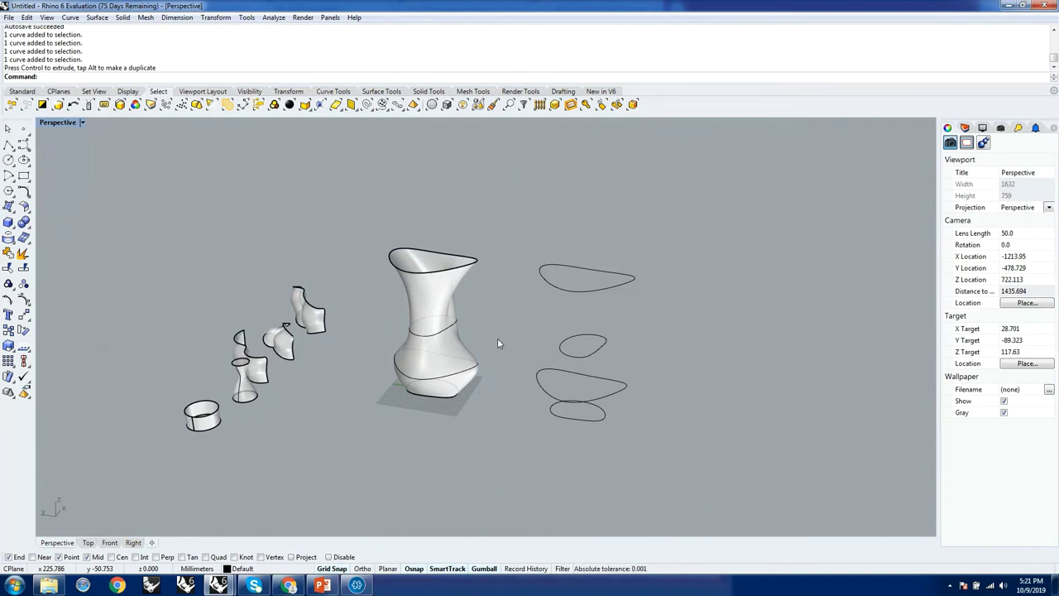
{"action": "scroll", "coordinate": [582, 389], "scroll_direction": "up", "scroll_amount": 5}
{"action": "right_click_drag", "start_coordinate": [582, 389], "coordinate": [354, 256]}
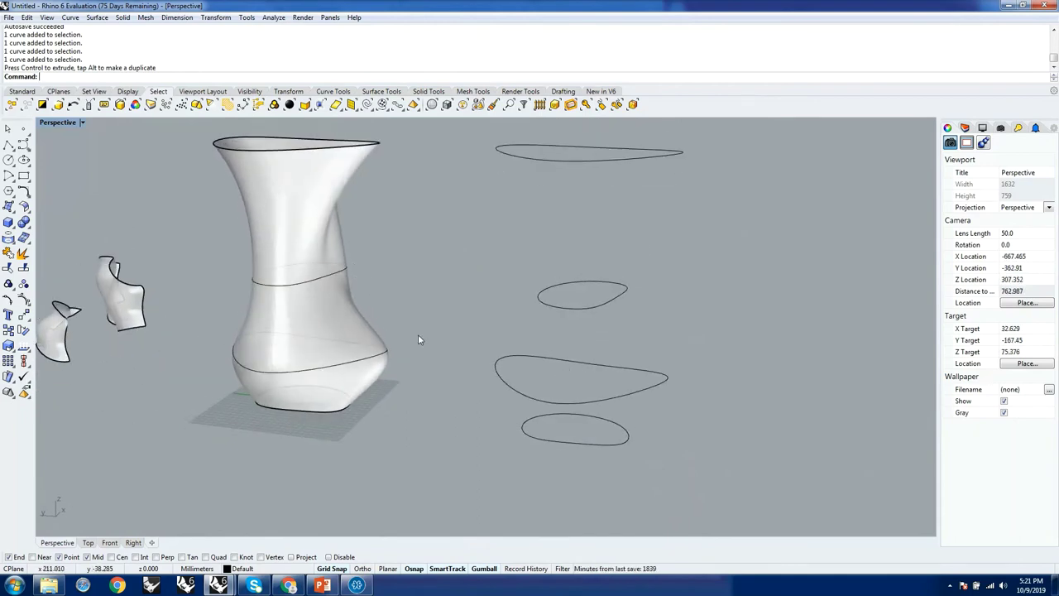
{"action": "scroll", "coordinate": [418, 339], "scroll_direction": "down", "scroll_amount": 3}
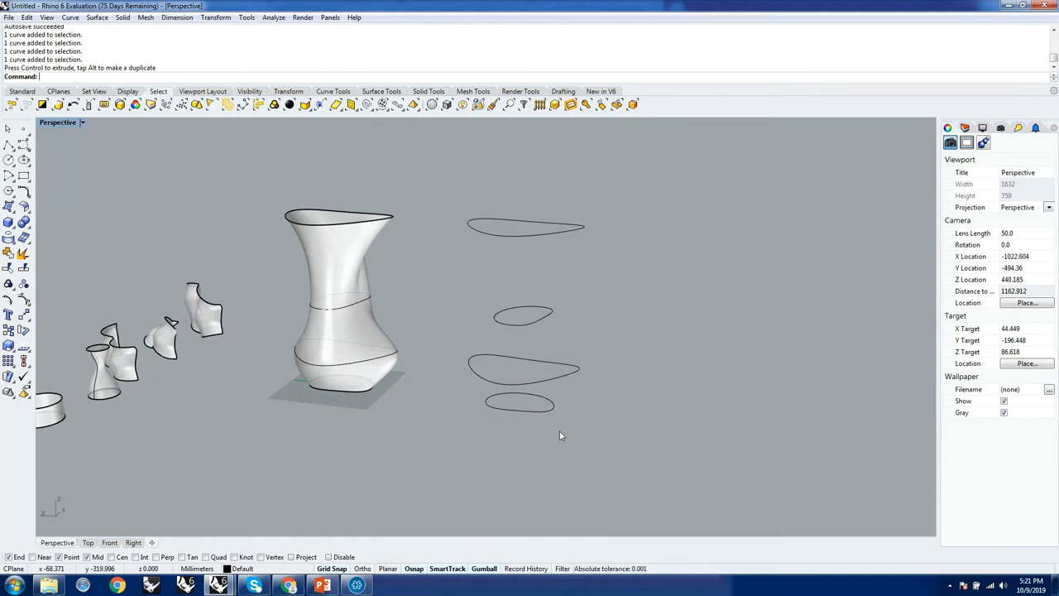
{"action": "type", "text": "Loft"}
{"action": "key", "text": "Return"}
{"action": "left_click", "coordinate": [532, 399]}
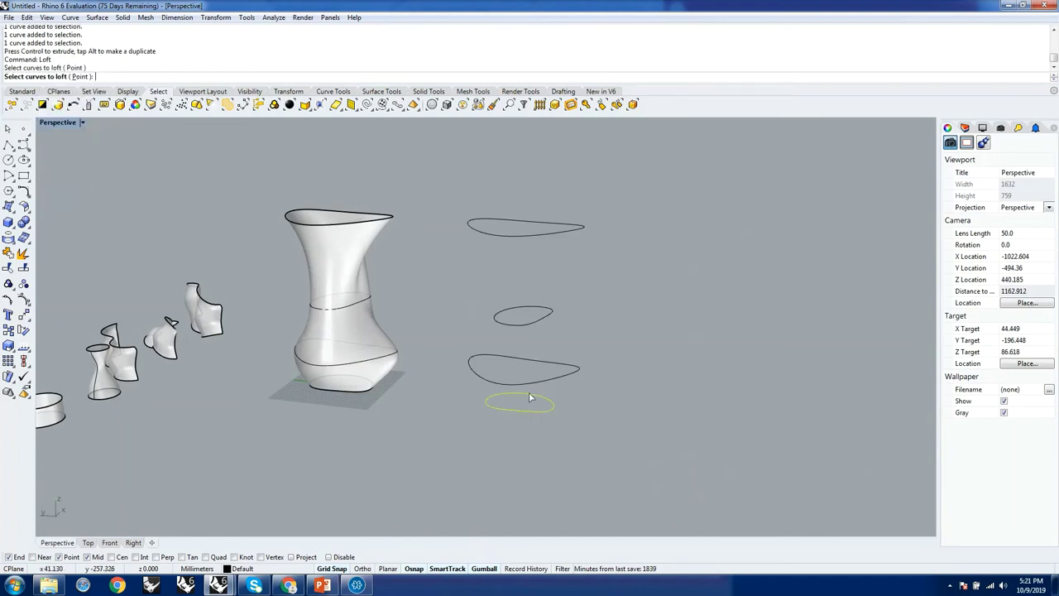
{"action": "left_click", "coordinate": [529, 383]}
{"action": "left_click", "coordinate": [527, 324]}
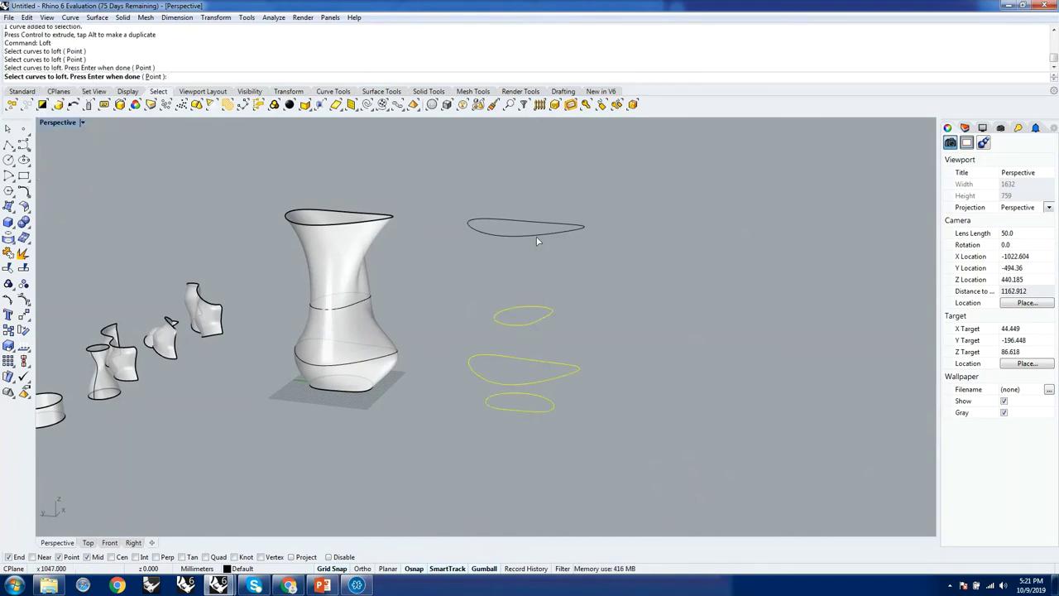
{"action": "left_click", "coordinate": [537, 238]}
{"action": "key", "text": "Return"}
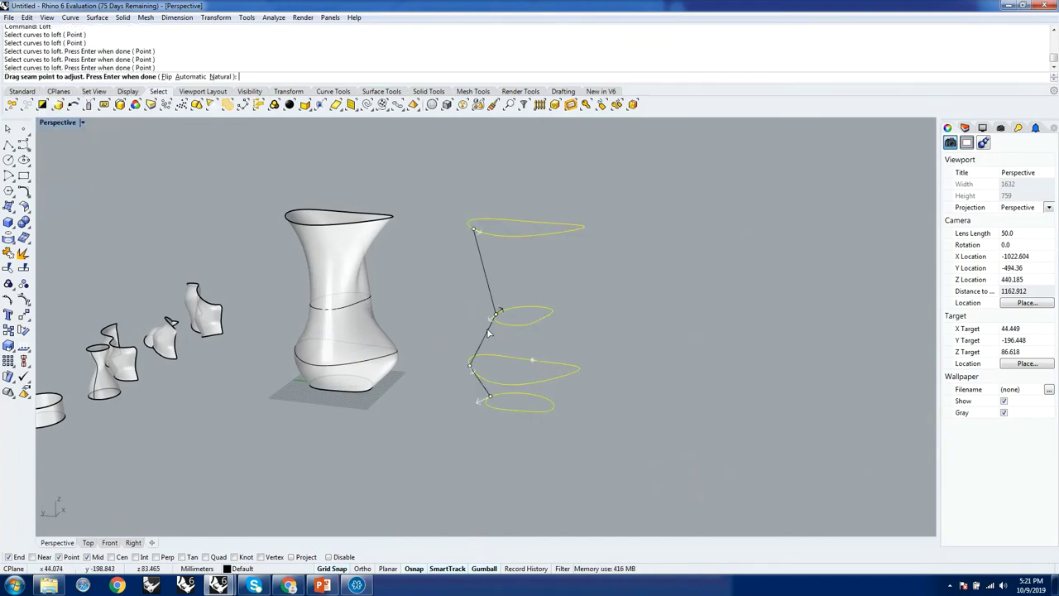
Step: Move the small neck curve's seam point along that curve, out of line with the others, and accept the seams
{"action": "left_click_drag", "start_coordinate": [494, 318], "coordinate": [517, 321]}
{"action": "key", "text": "Return"}
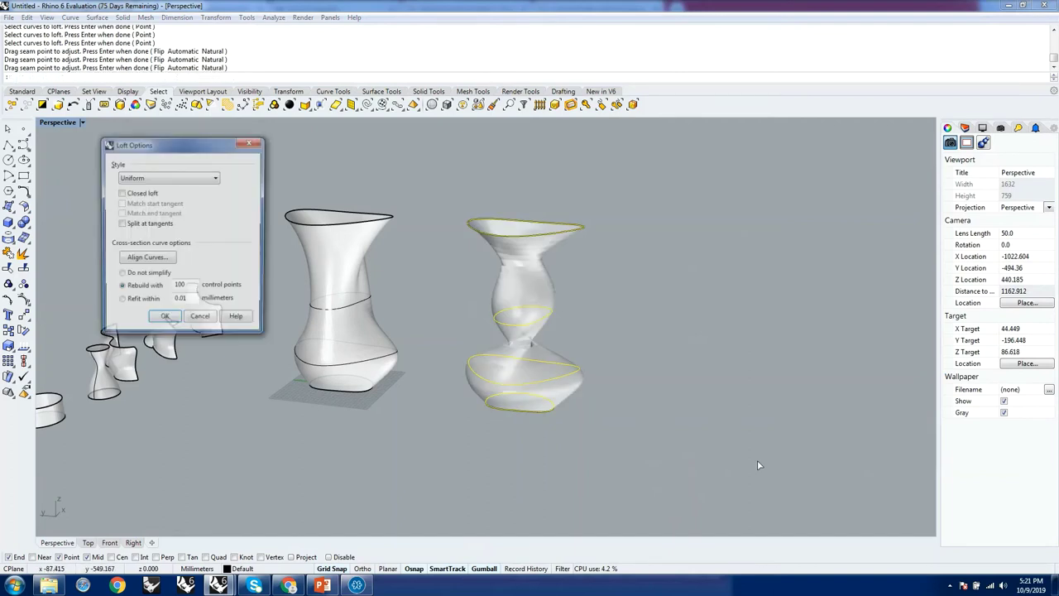
Step: Create the shifted-seam vase surface with the Uniform style, rebuilding its cross-section curves with 100 control points
{"action": "right_click_drag", "start_coordinate": [672, 432], "coordinate": [579, 302]}
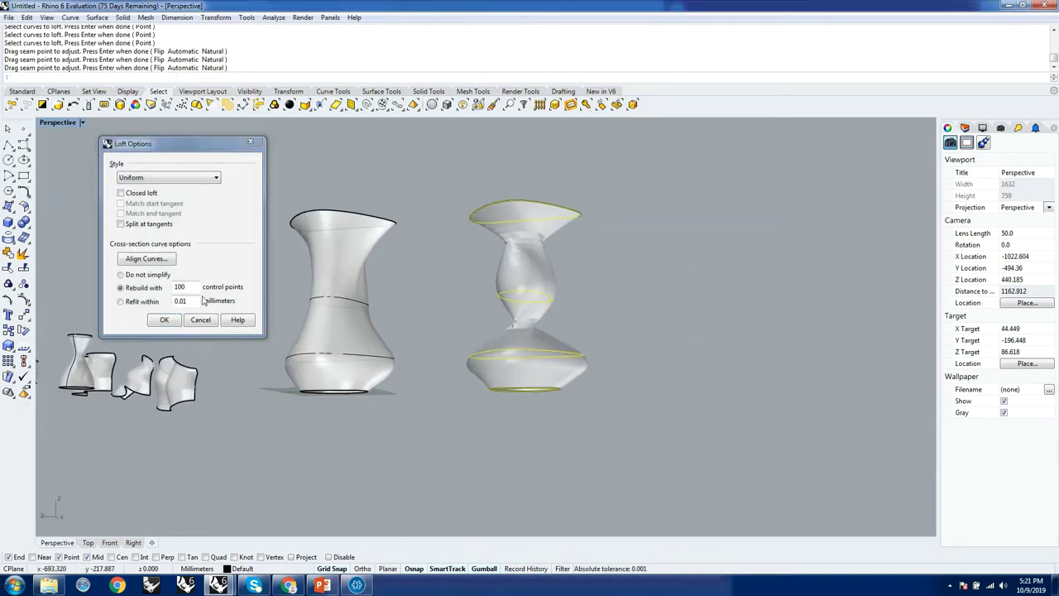
{"action": "left_click", "coordinate": [164, 319]}
{"action": "right_click_drag", "start_coordinate": [497, 389], "coordinate": [527, 411]}
Step: Select only the shifted-seam vase's four section curves and place a copy of them beside it along the Y axis
{"action": "left_click_drag", "start_coordinate": [409, 201], "coordinate": [659, 457]}
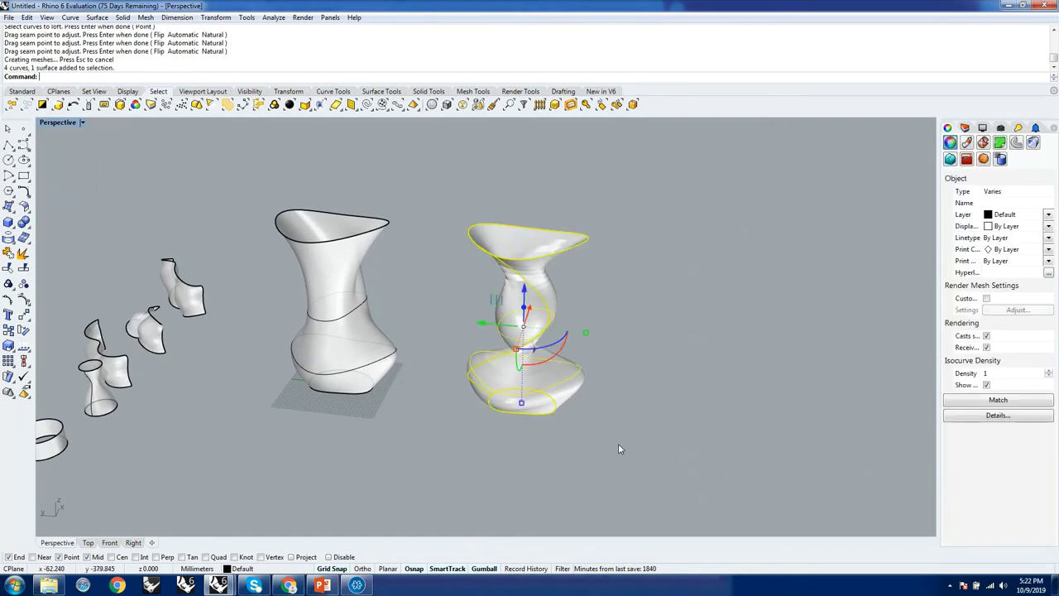
{"action": "left_click", "coordinate": [546, 273], "text": "ctrl"}
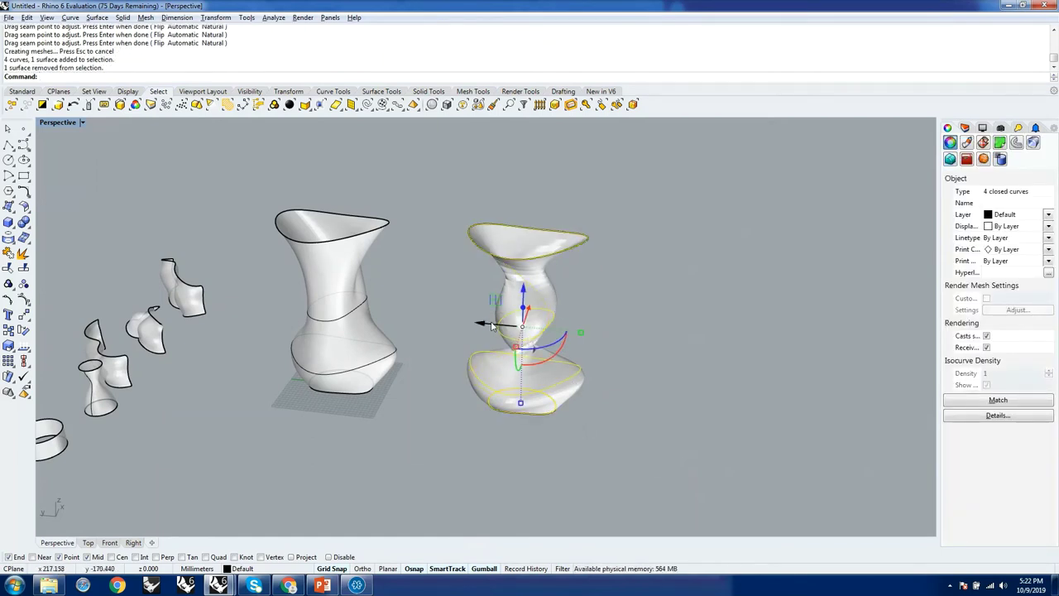
{"action": "left_click_drag", "start_coordinate": [487, 324], "coordinate": [662, 355]}
{"action": "key", "text": "Escape"}
{"action": "scroll", "coordinate": [556, 306], "scroll_direction": "down", "scroll_amount": 4}
{"action": "right_click_drag", "start_coordinate": [727, 403], "coordinate": [684, 370]}
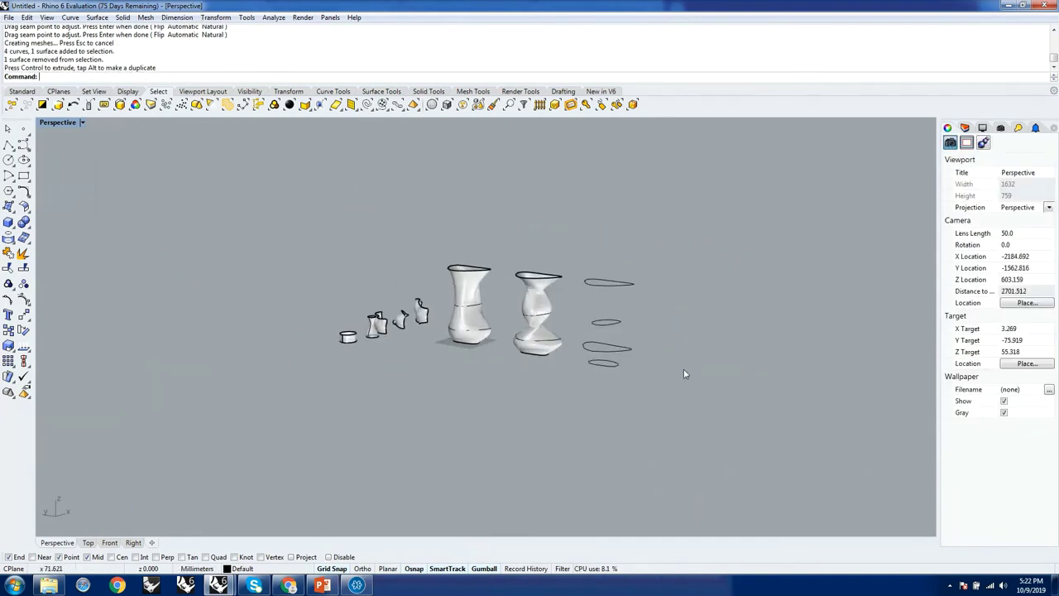
Step: Start a Loft through the new curves out of order, picking the base, the neck, the wide lower curve and finally the rim
{"action": "scroll", "coordinate": [646, 356], "scroll_direction": "up", "scroll_amount": 4}
{"action": "type", "text": "loft"}
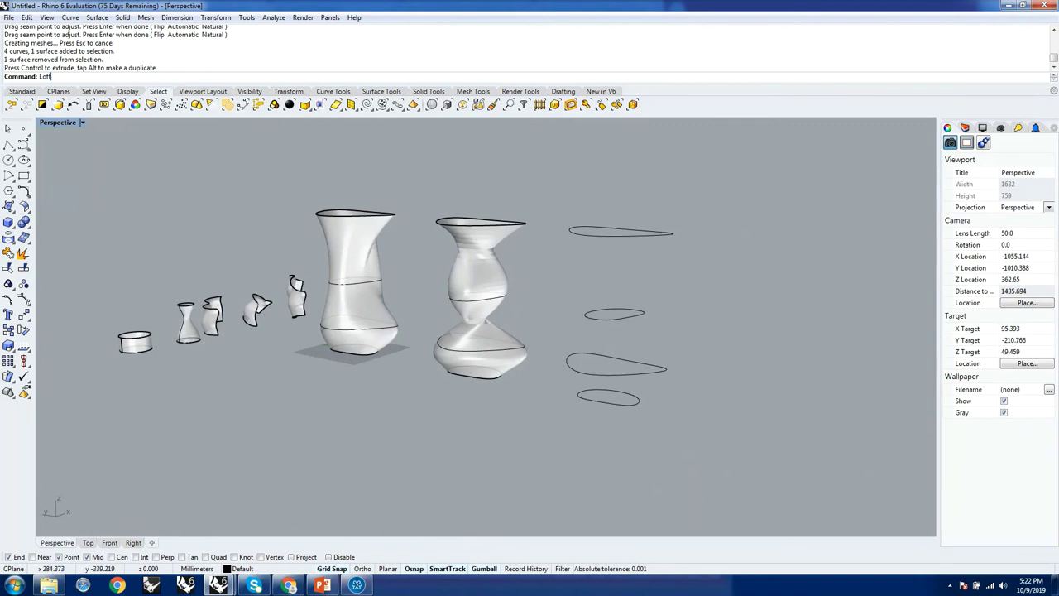
{"action": "key", "text": "Return"}
{"action": "left_click", "coordinate": [621, 404]}
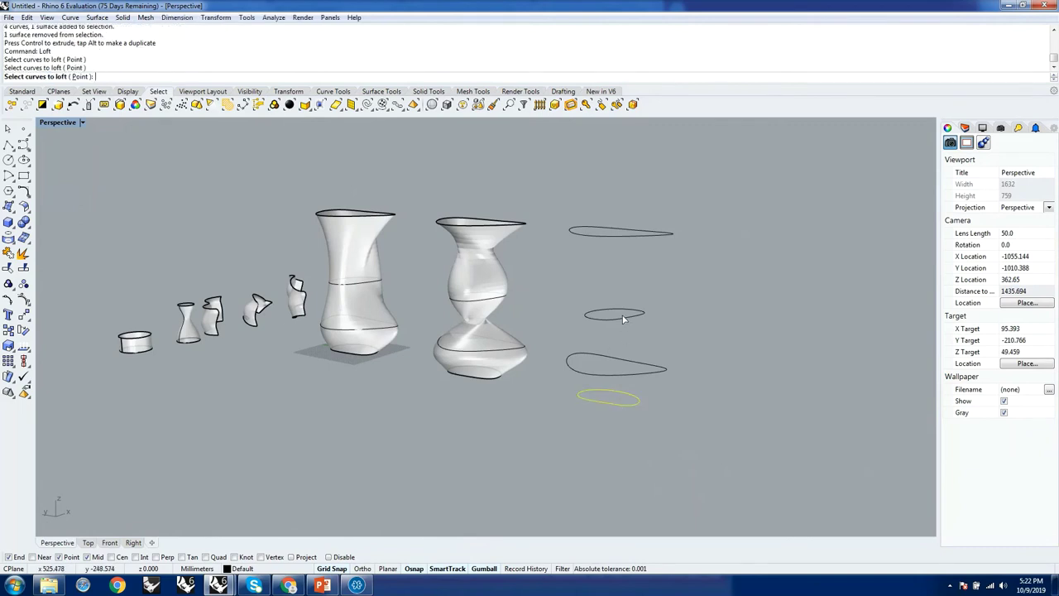
{"action": "left_click", "coordinate": [626, 320]}
{"action": "left_click", "coordinate": [645, 371]}
{"action": "left_click", "coordinate": [631, 235]}
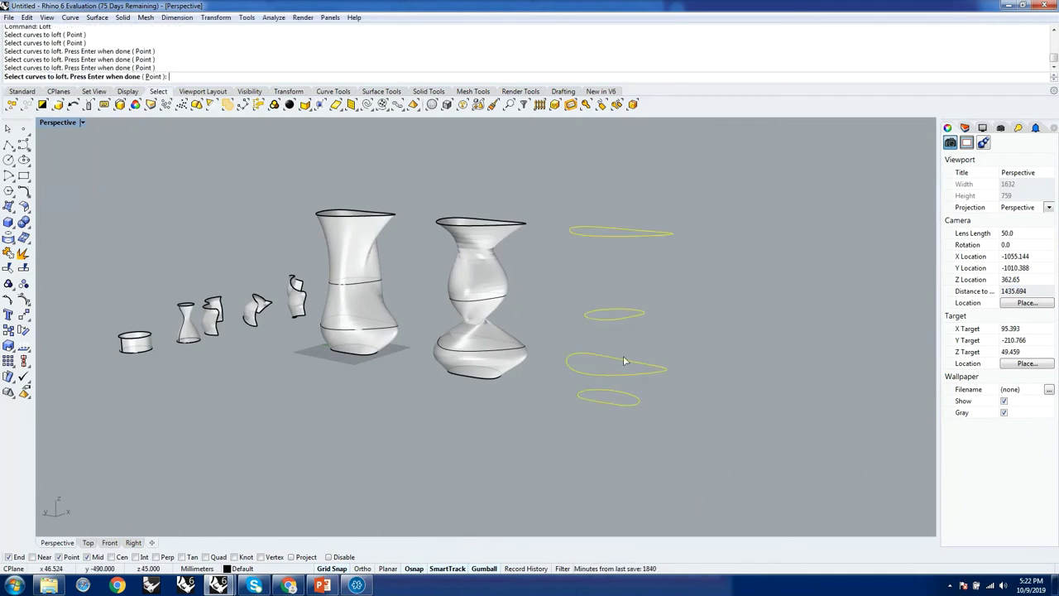
{"action": "key", "text": "Return"}
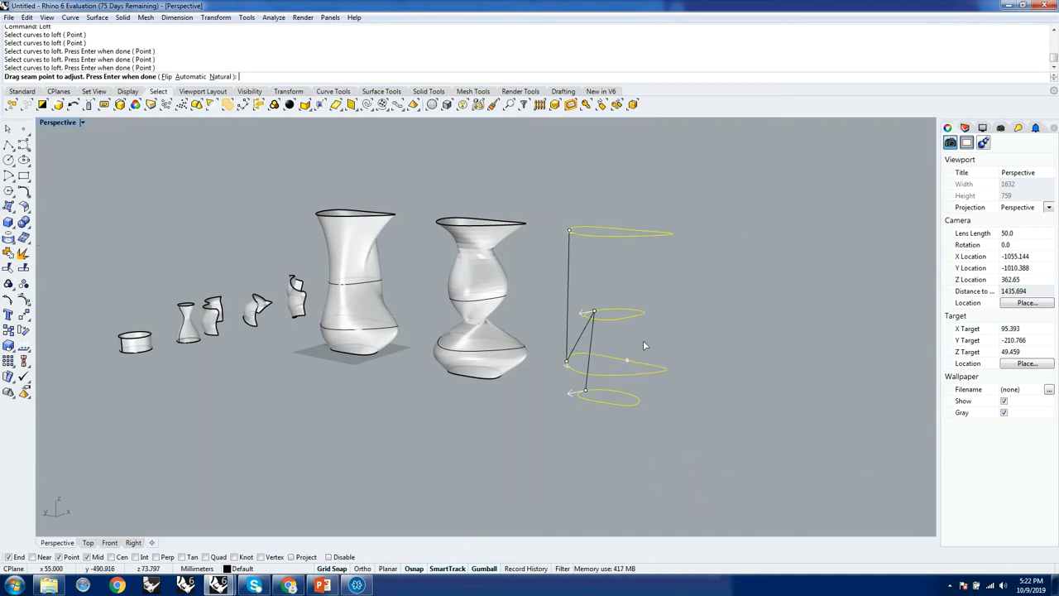
Step: Accept the default seams and create the out-of-order loft with the Uniform style and a 100-control-point rebuild
{"action": "right_click_drag", "start_coordinate": [643, 340], "coordinate": [631, 364]}
{"action": "key", "text": "Return"}
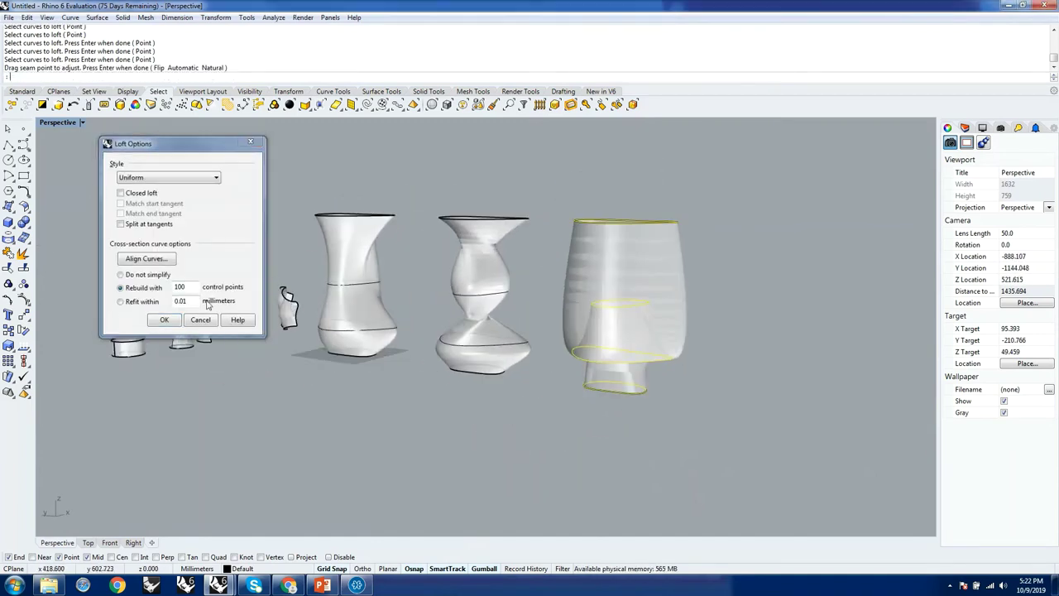
{"action": "left_click", "coordinate": [165, 319]}
{"action": "right_click_drag", "start_coordinate": [700, 390], "coordinate": [590, 339]}
{"action": "scroll", "coordinate": [527, 257], "scroll_direction": "up", "scroll_amount": 3}
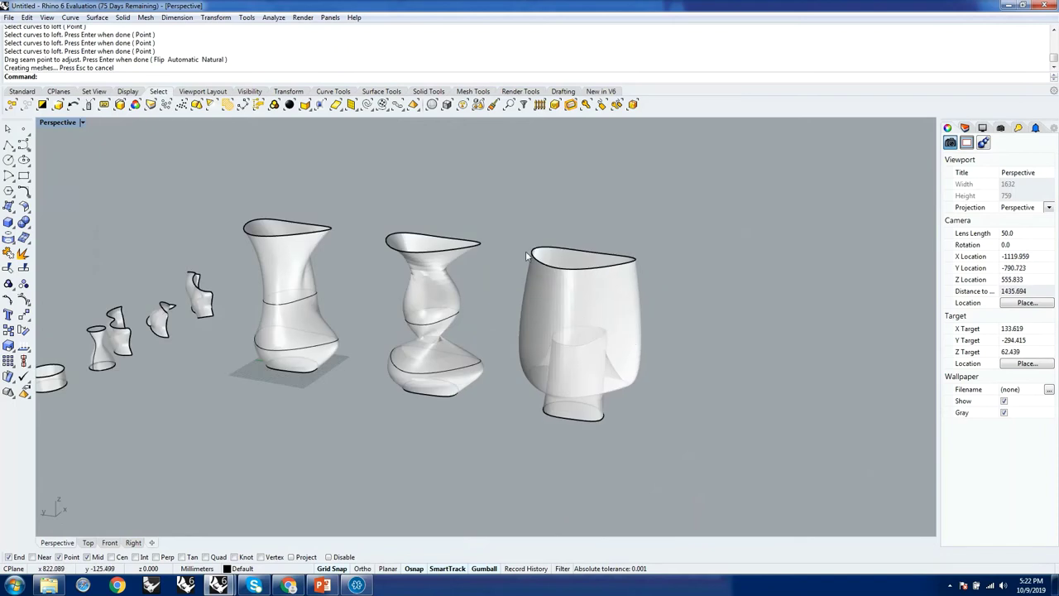
Step: Copy the four section curves of the out-of-order loft, without its surface, to the free space beyond it along the Y axis
{"action": "left_click_drag", "start_coordinate": [537, 267], "coordinate": [691, 437]}
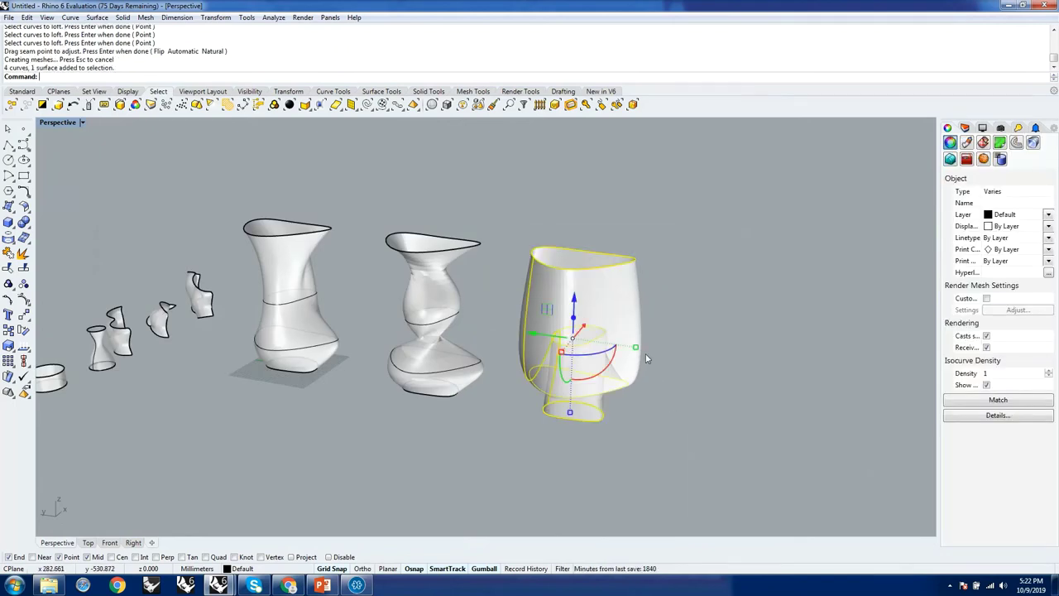
{"action": "left_click", "coordinate": [617, 306], "text": "ctrl"}
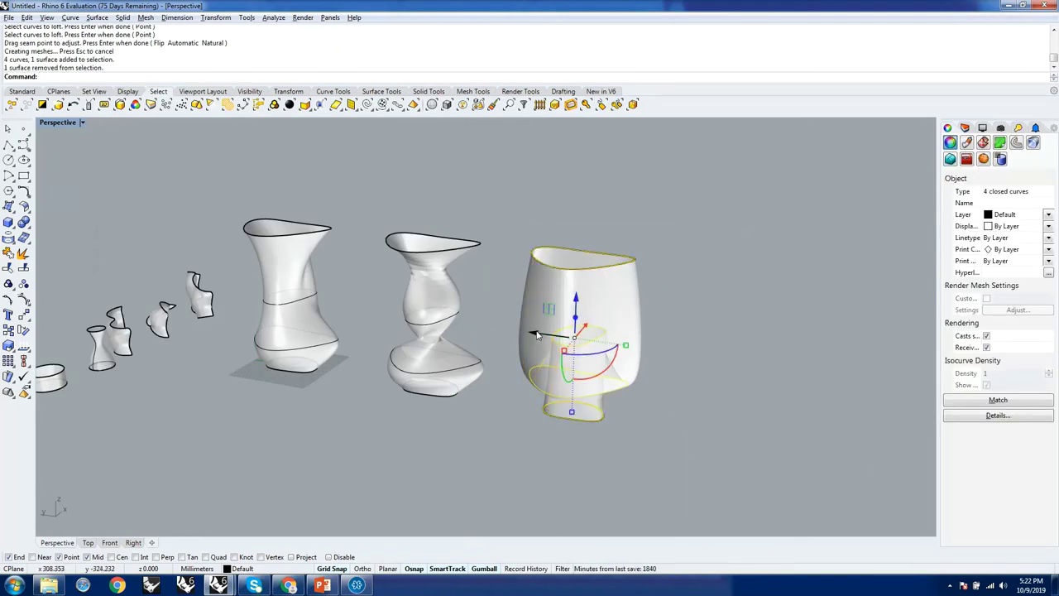
{"action": "left_click_drag", "start_coordinate": [538, 334], "coordinate": [719, 365]}
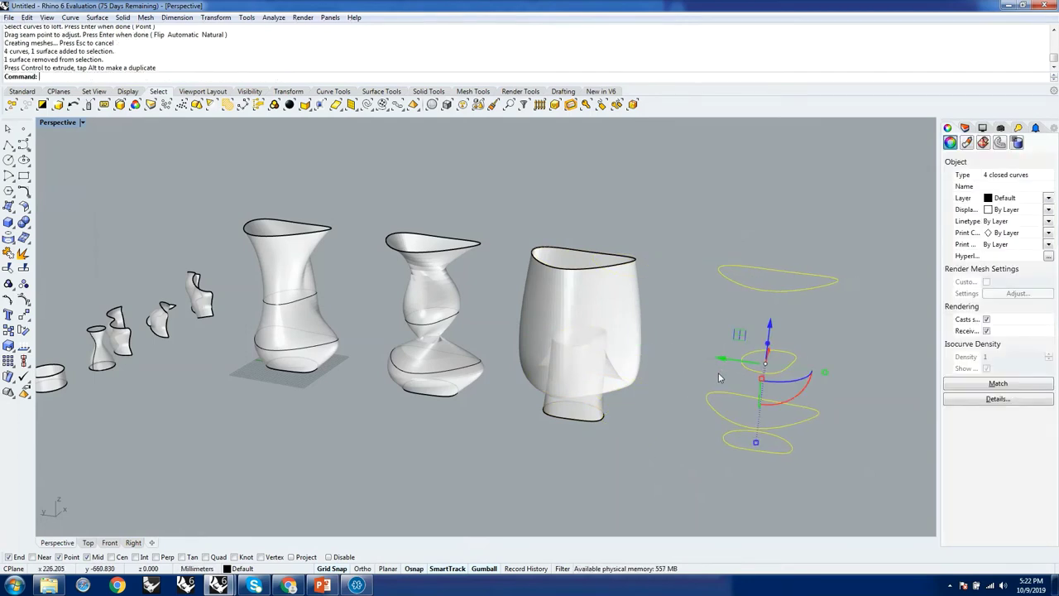
{"action": "left_click", "coordinate": [677, 414]}
{"action": "scroll", "coordinate": [678, 370], "scroll_direction": "down", "scroll_amount": 3}
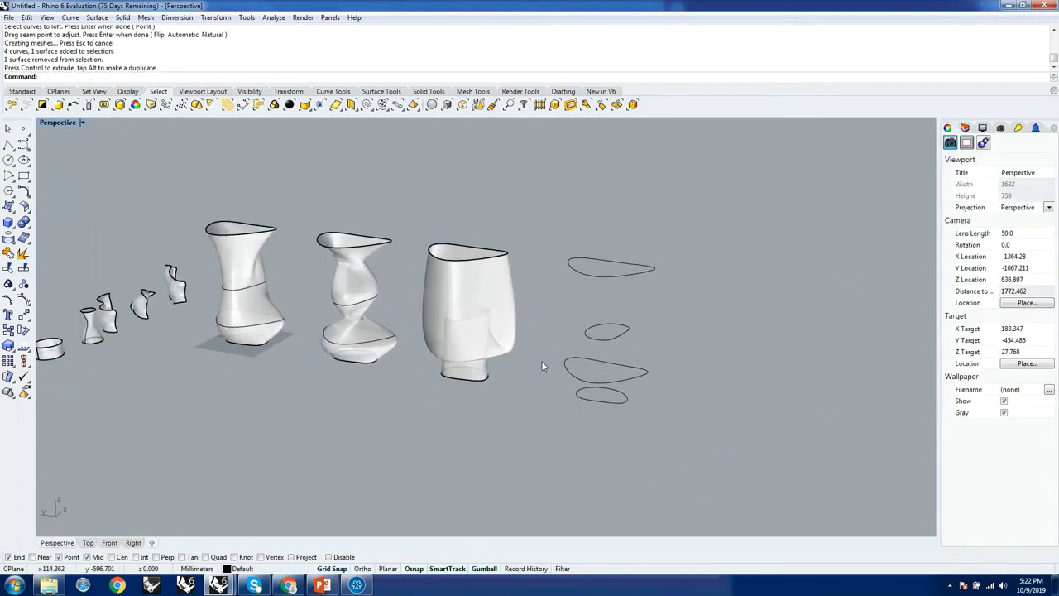
Step: Start a Loft through the newest four curves, picking them in order from the base up to the rim
{"action": "type", "text": "Loft"}
{"action": "key", "text": "Return"}
{"action": "left_click", "coordinate": [594, 388]}
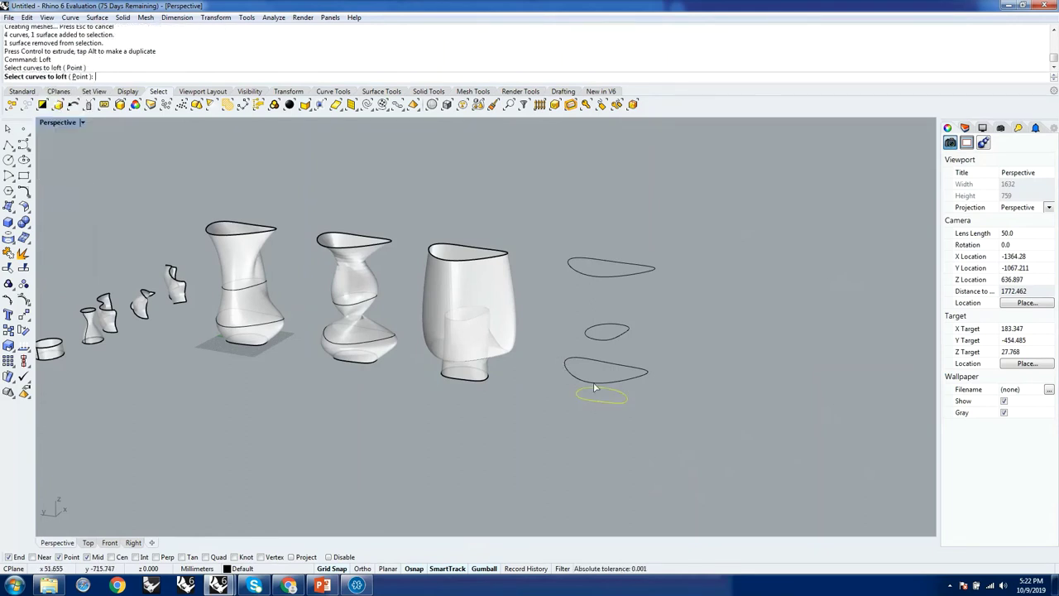
{"action": "left_click", "coordinate": [596, 362]}
{"action": "left_click", "coordinate": [604, 338]}
{"action": "left_click", "coordinate": [606, 276]}
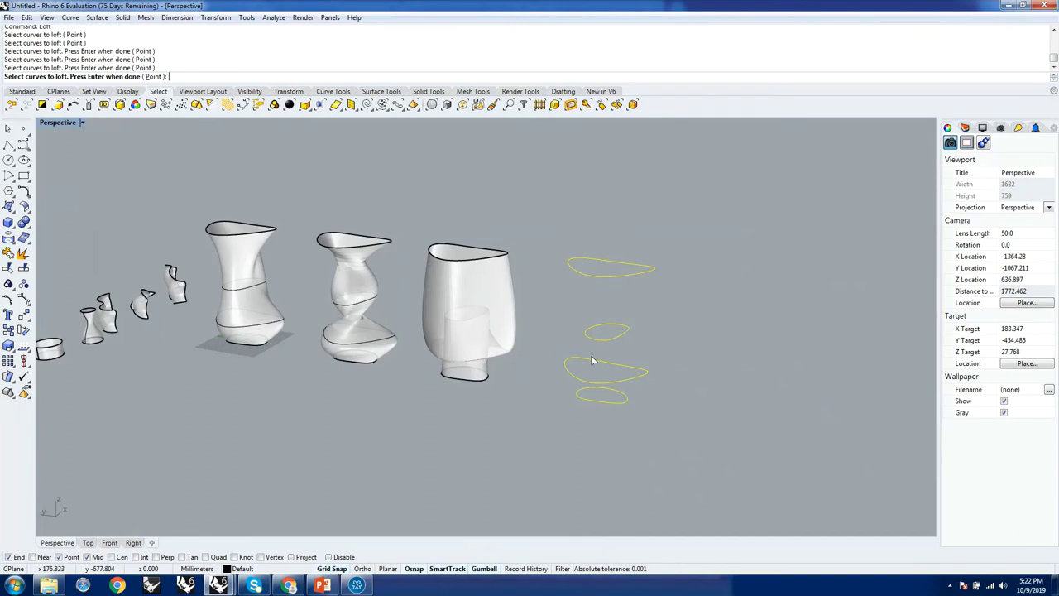
{"action": "key", "text": "Return"}
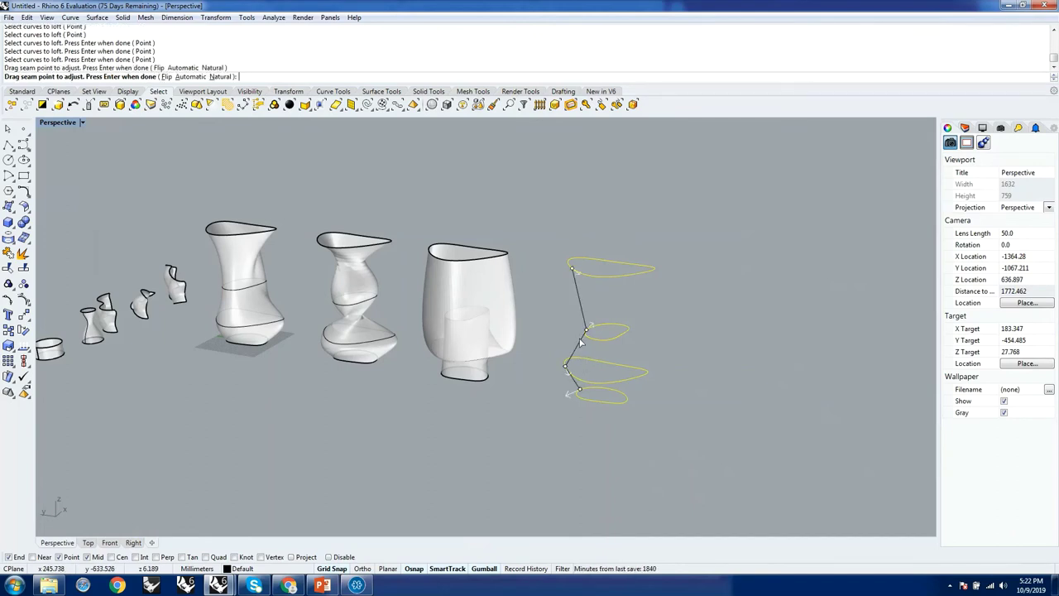
Step: Accept the curve seams and create the fourth vase surface with the Uniform style and a 100-control-point rebuild
{"action": "key", "text": "Return"}
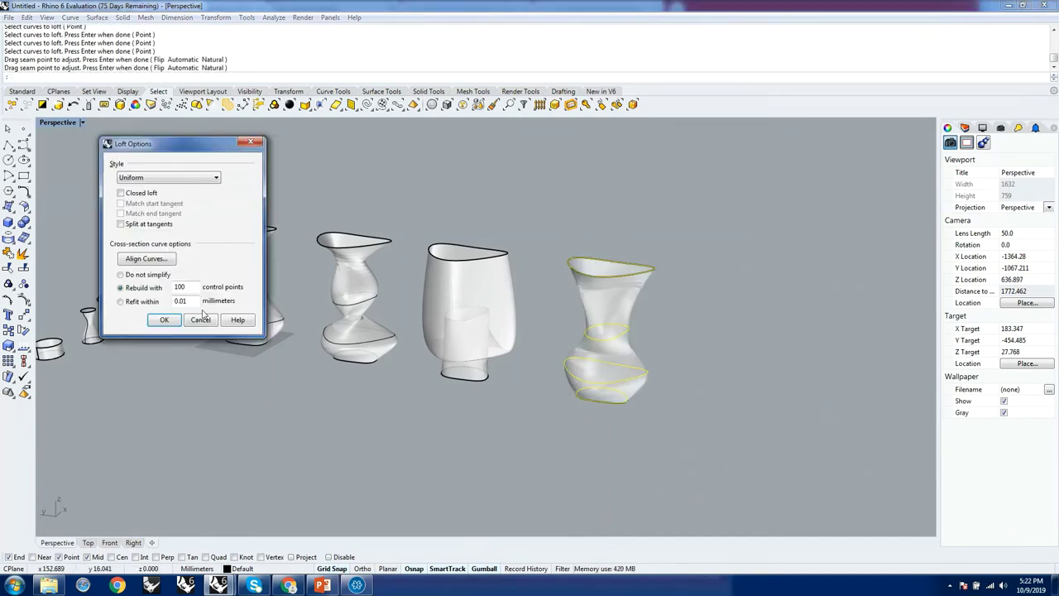
{"action": "left_click", "coordinate": [163, 321]}
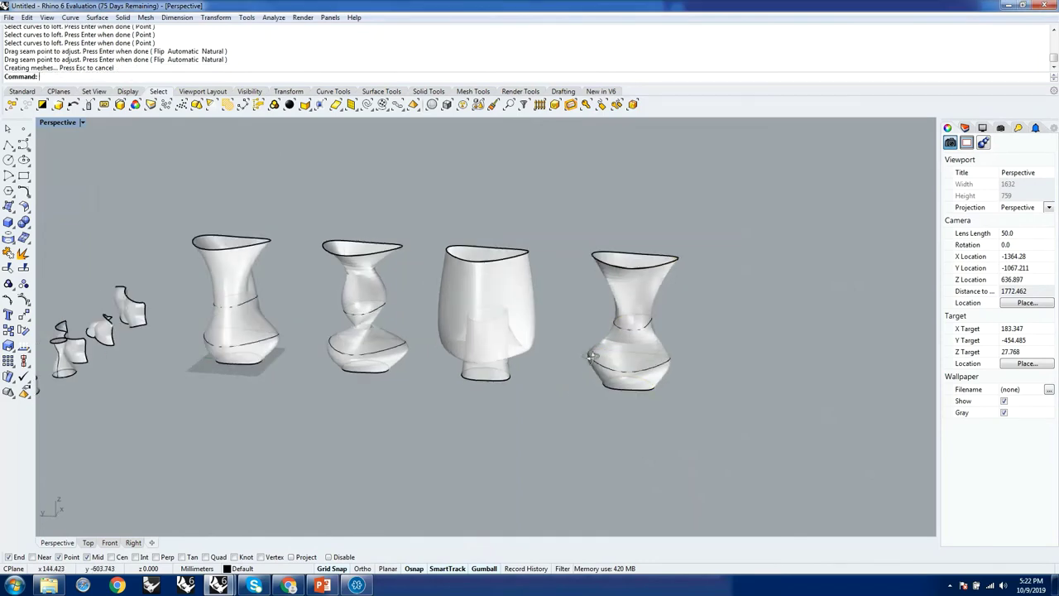
{"action": "right_click_drag", "start_coordinate": [592, 356], "coordinate": [564, 364]}
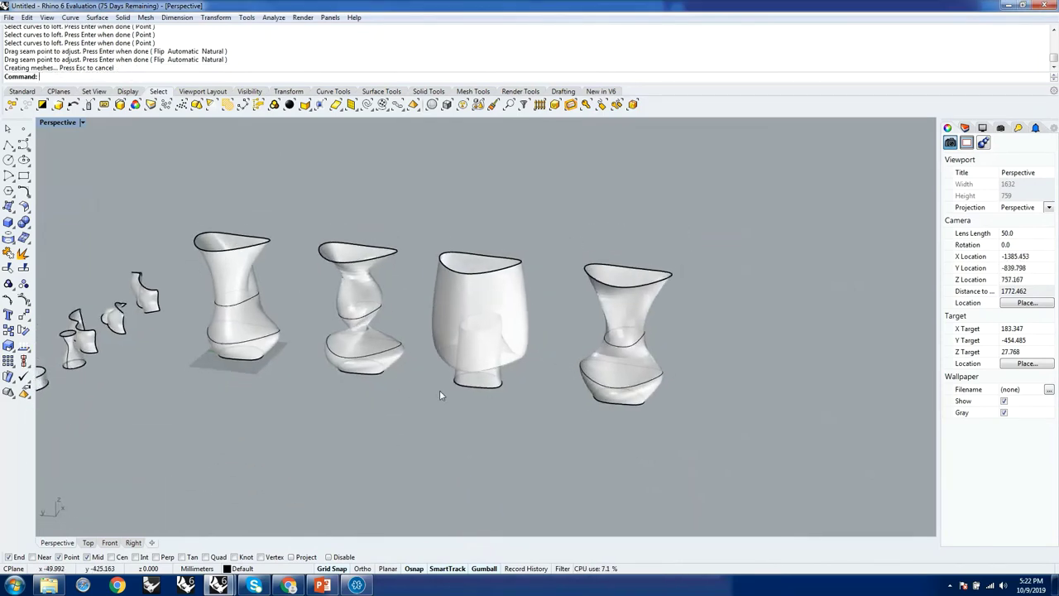
{"action": "right_click_drag", "start_coordinate": [439, 395], "coordinate": [496, 447], "text": "shift"}
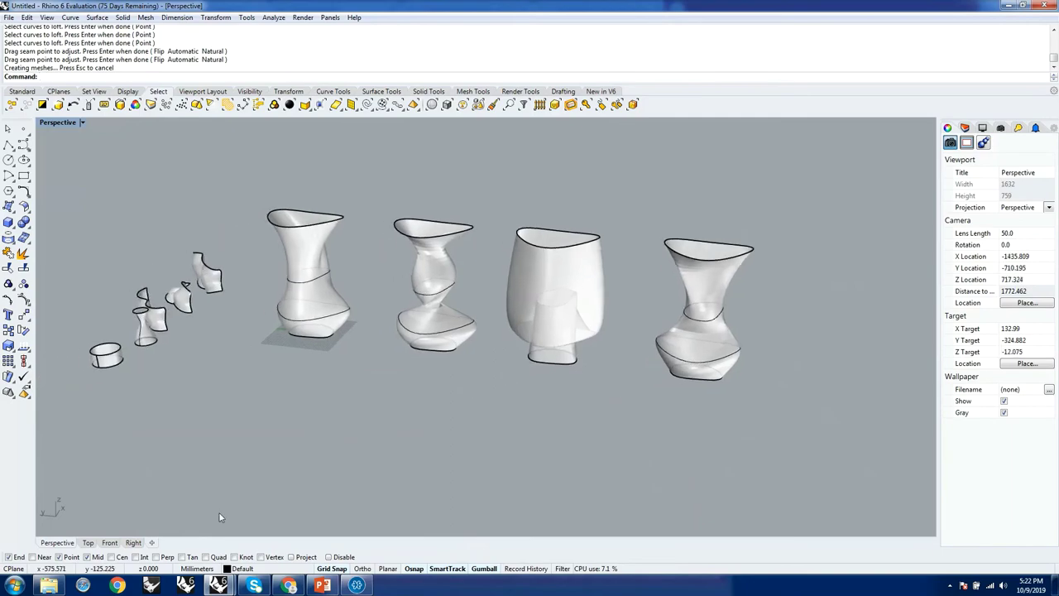
Step: Switch to the webinar window to check the attendee Q&A, and return to Rhino
{"action": "left_click", "coordinate": [357, 586]}
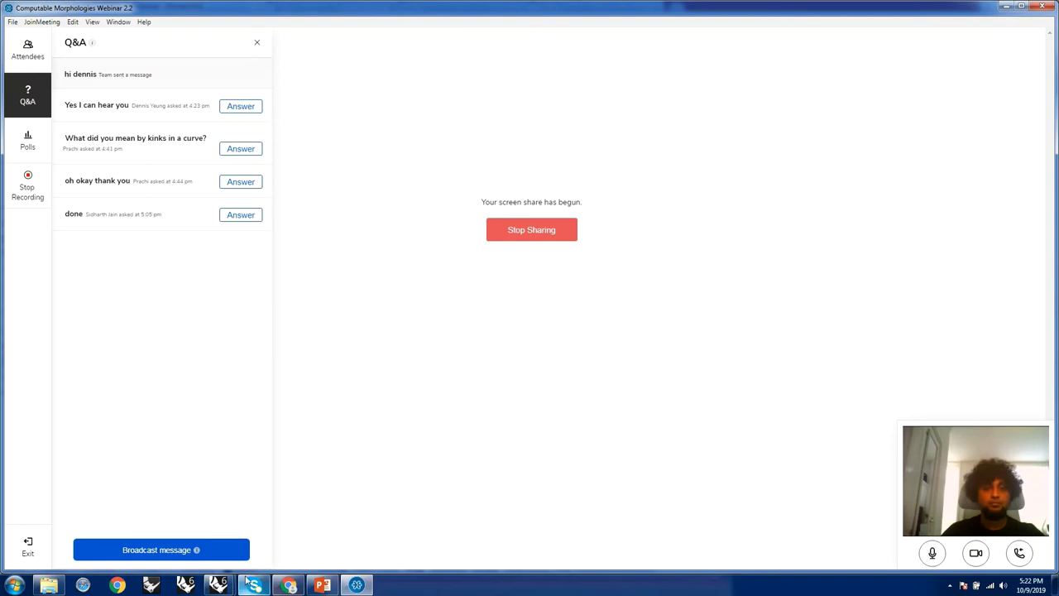
{"action": "left_click", "coordinate": [218, 586]}
{"action": "left_click", "coordinate": [279, 530]}
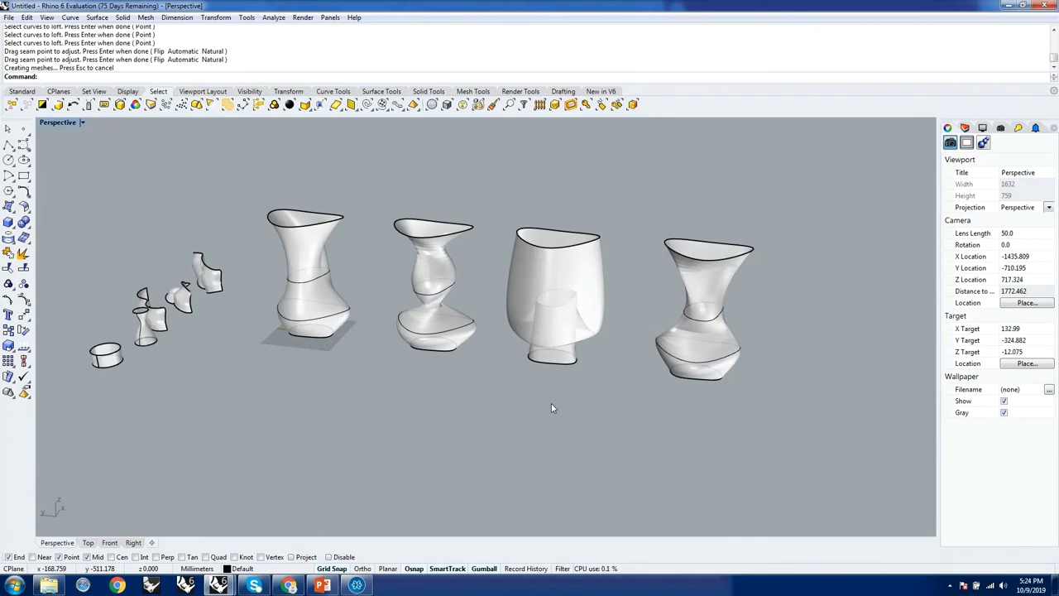
Step: Examine the original vase's surface and compare it with the three other lofts in the row
{"action": "right_click_drag", "start_coordinate": [371, 331], "coordinate": [361, 277]}
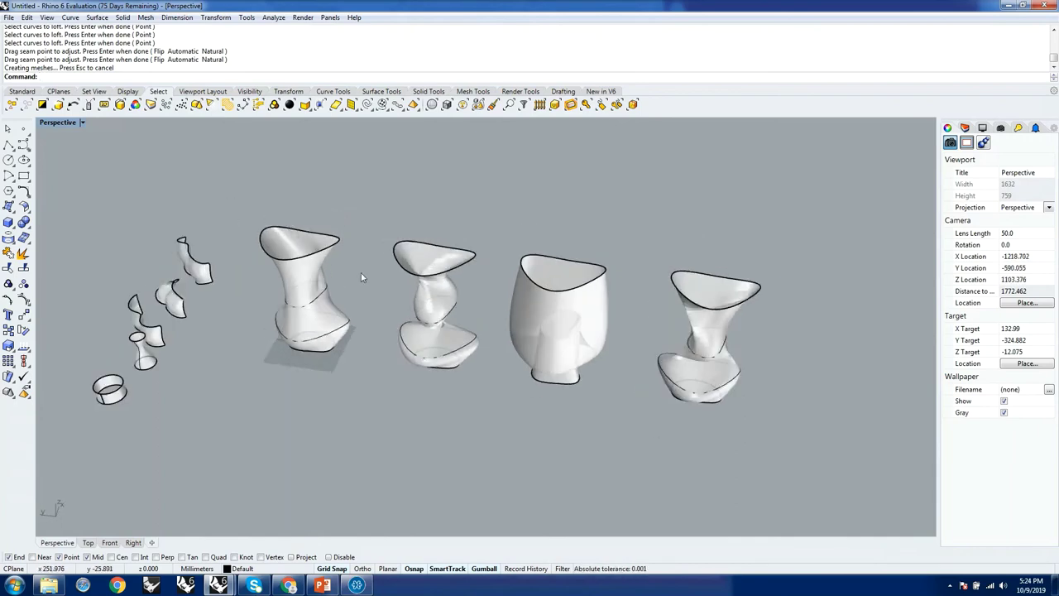
{"action": "scroll", "coordinate": [334, 324], "scroll_direction": "up", "scroll_amount": 5}
{"action": "left_click", "coordinate": [372, 342]}
{"action": "scroll", "coordinate": [372, 342], "scroll_direction": "down", "scroll_amount": 3}
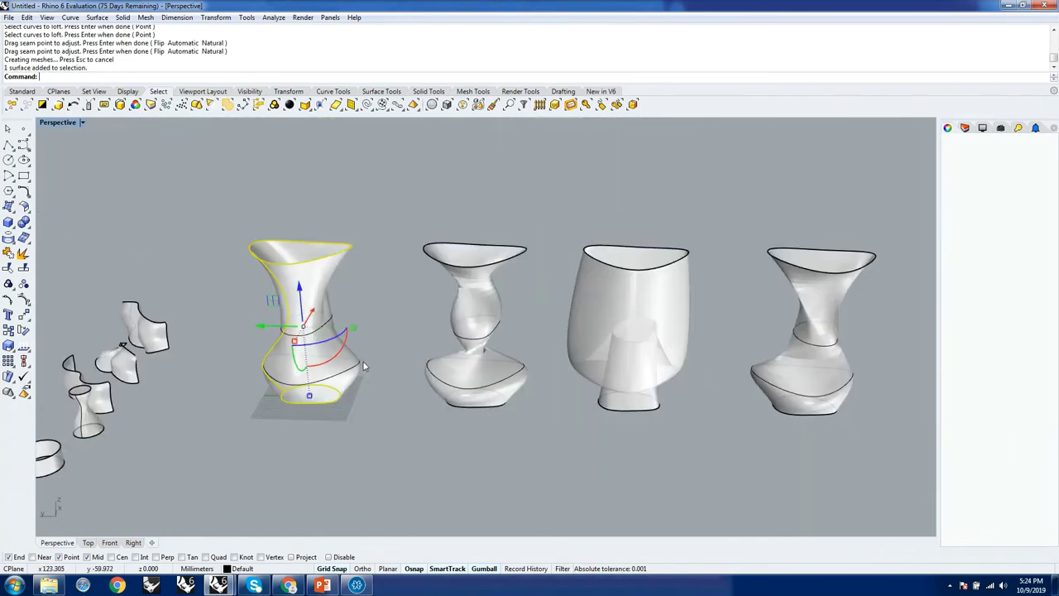
{"action": "right_click_drag", "start_coordinate": [364, 362], "coordinate": [449, 428]}
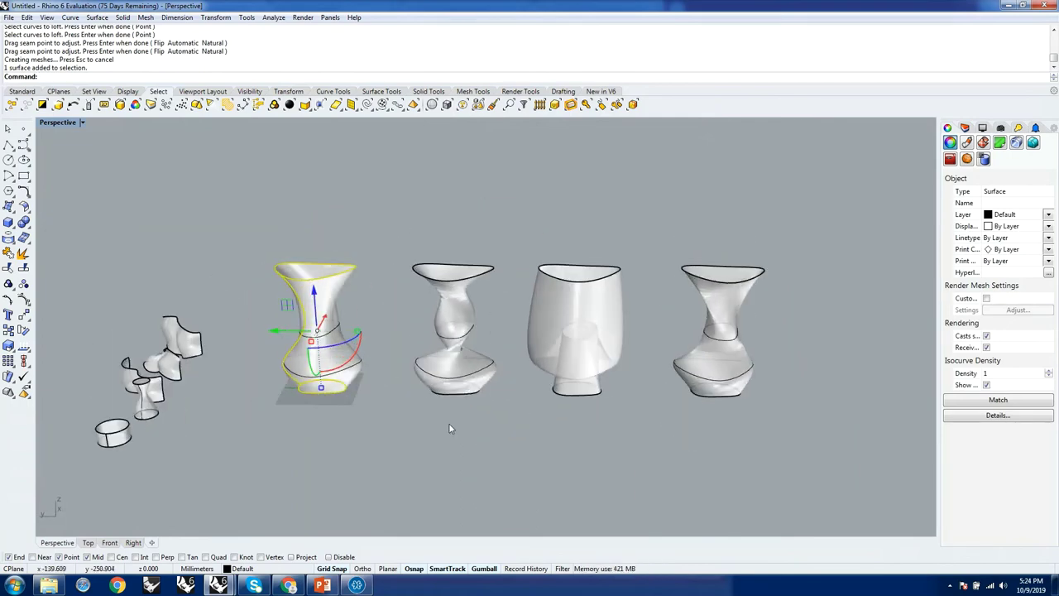
{"action": "left_click", "coordinate": [449, 428]}
{"action": "scroll", "coordinate": [443, 331], "scroll_direction": "up", "scroll_amount": 4}
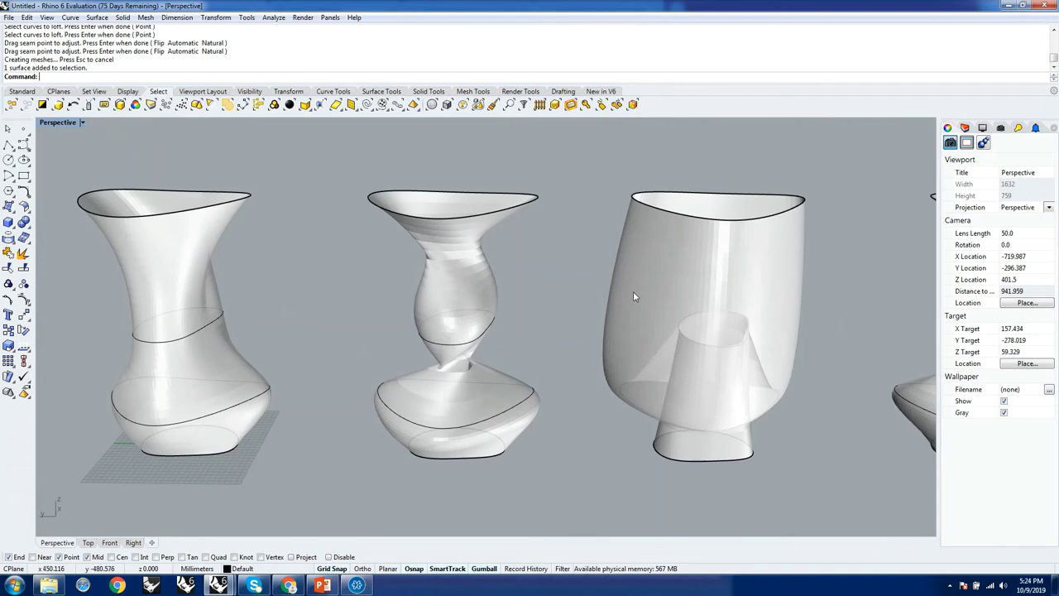
Step: Examine the pinched waist of the shifted-seam vase up close and from several angles against its neighbours
{"action": "right_click_drag", "start_coordinate": [458, 343], "coordinate": [374, 266]}
{"action": "scroll", "coordinate": [453, 339], "scroll_direction": "up", "scroll_amount": 10}
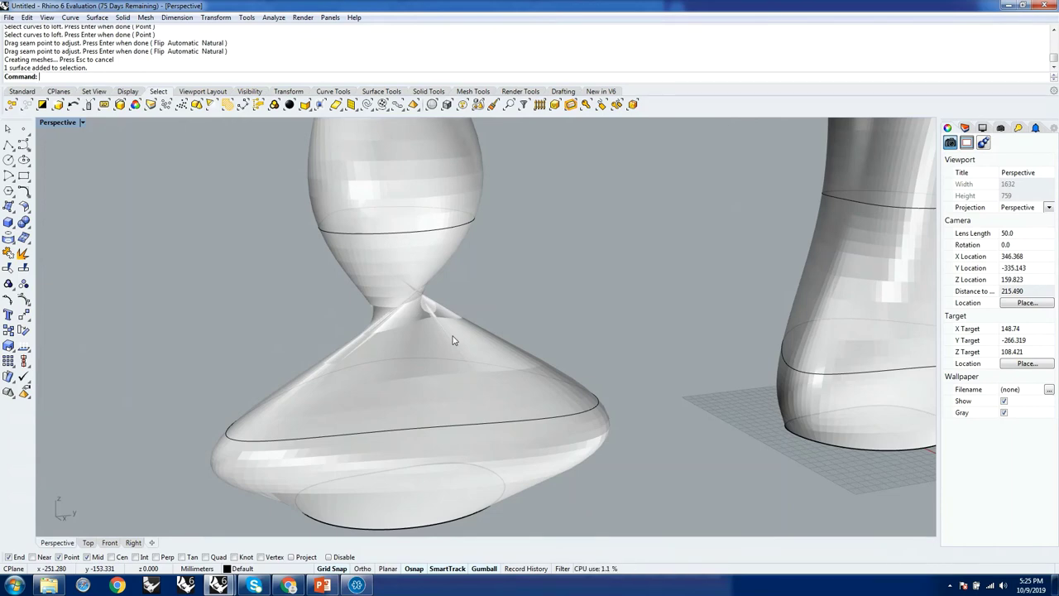
{"action": "scroll", "coordinate": [457, 344], "scroll_direction": "down", "scroll_amount": 6}
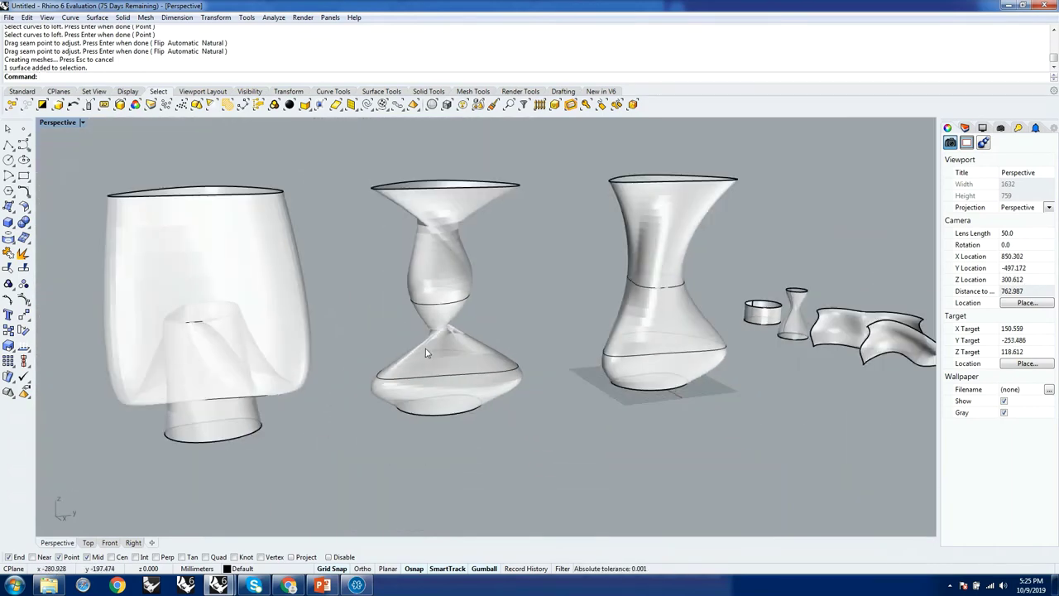
{"action": "right_click_drag", "start_coordinate": [446, 376], "coordinate": [640, 356]}
{"action": "scroll", "coordinate": [662, 370], "scroll_direction": "up", "scroll_amount": 5}
{"action": "scroll", "coordinate": [634, 369], "scroll_direction": "down", "scroll_amount": 5}
{"action": "scroll", "coordinate": [614, 365], "scroll_direction": "up", "scroll_amount": 6}
{"action": "scroll", "coordinate": [615, 365], "scroll_direction": "down", "scroll_amount": 3}
{"action": "scroll", "coordinate": [639, 356], "scroll_direction": "up", "scroll_amount": 1}
{"action": "scroll", "coordinate": [563, 349], "scroll_direction": "down", "scroll_amount": 5}
{"action": "scroll", "coordinate": [537, 428], "scroll_direction": "up", "scroll_amount": 4}
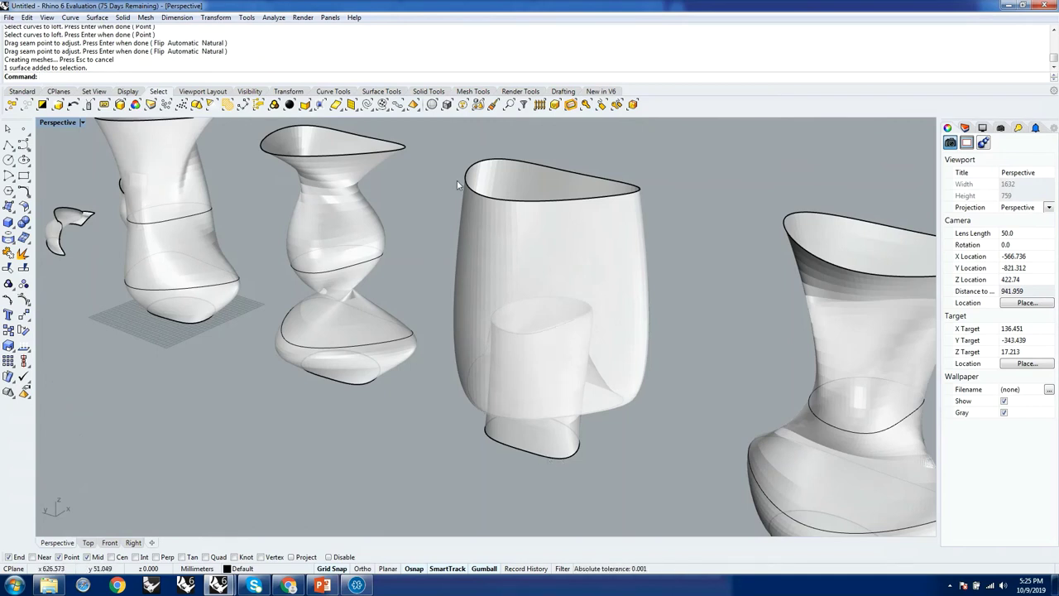
Step: Examine from above and below how the out-of-order loft's surface folds inside itself between its section curves
{"action": "right_click_drag", "start_coordinate": [558, 427], "coordinate": [503, 253]}
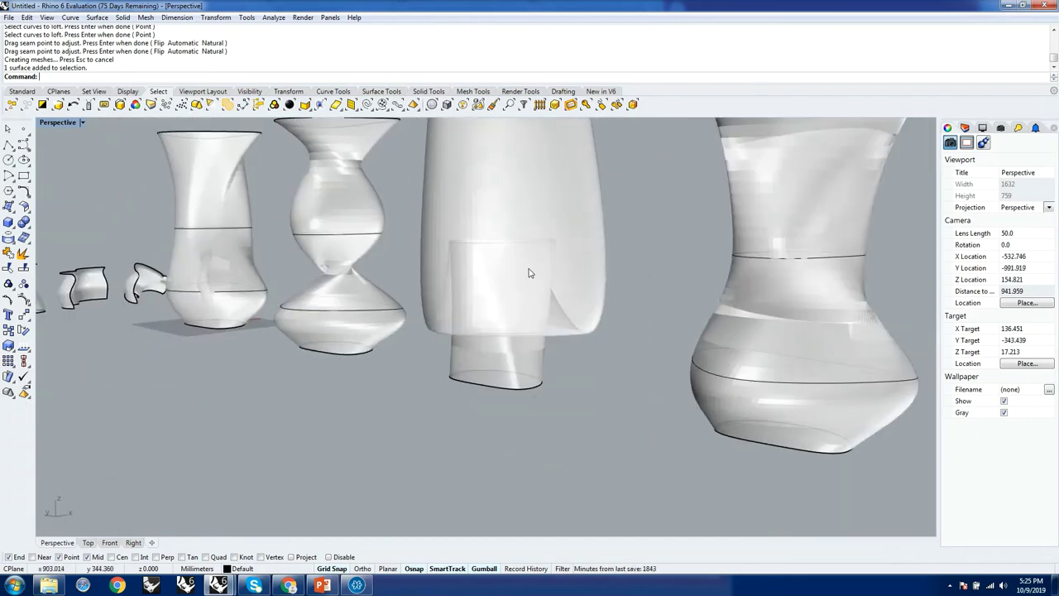
{"action": "right_click_drag", "start_coordinate": [527, 301], "coordinate": [573, 338]}
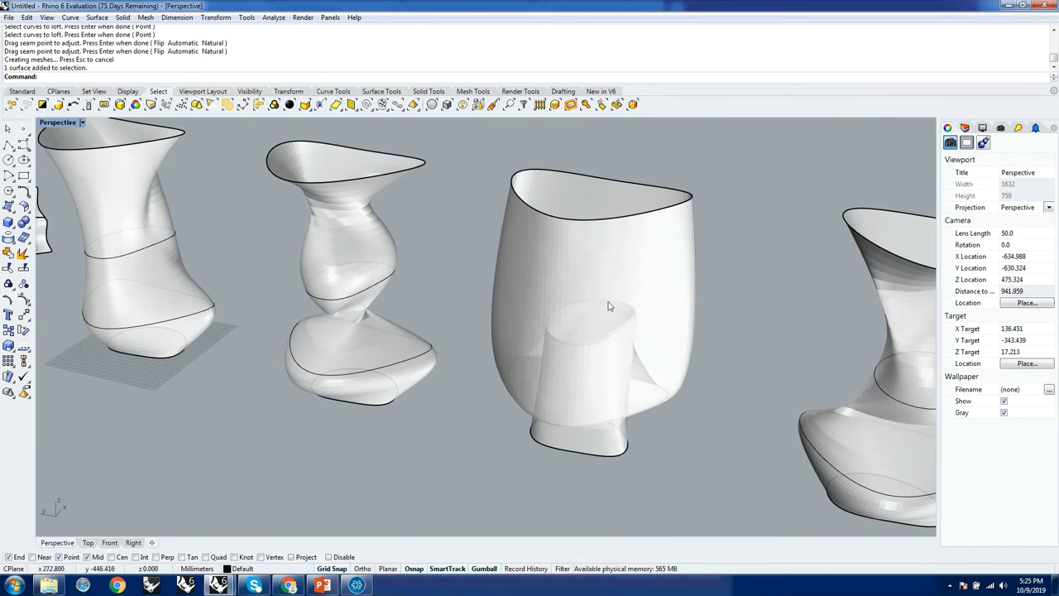
{"action": "right_click_drag", "start_coordinate": [604, 315], "coordinate": [590, 264]}
{"action": "scroll", "coordinate": [590, 265], "scroll_direction": "down", "scroll_amount": 5}
{"action": "scroll", "coordinate": [597, 330], "scroll_direction": "up", "scroll_amount": 2}
{"action": "scroll", "coordinate": [600, 223], "scroll_direction": "up", "scroll_amount": 6}
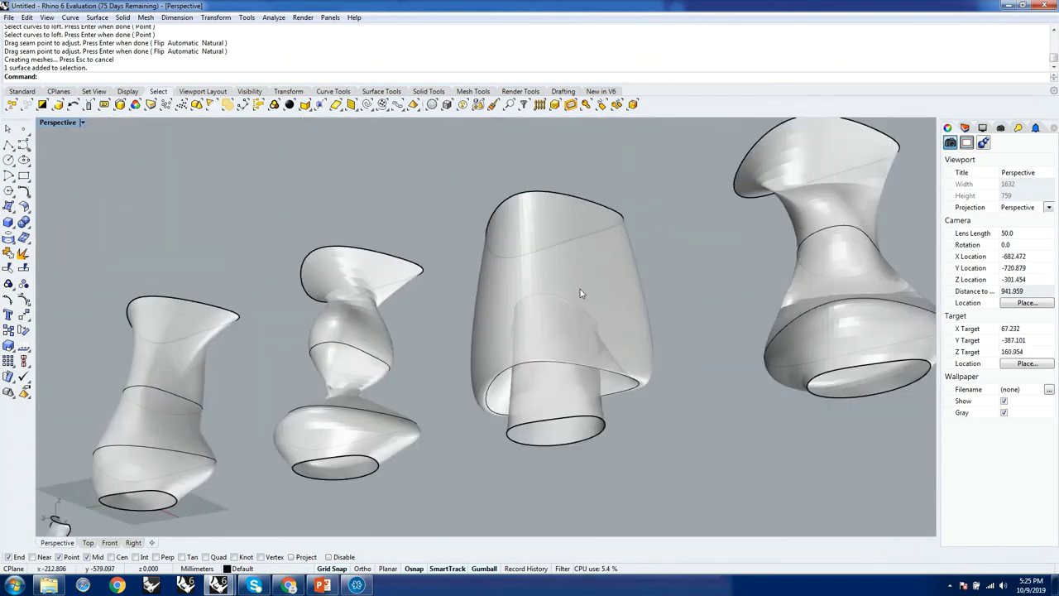
{"action": "scroll", "coordinate": [566, 381], "scroll_direction": "down", "scroll_amount": 2}
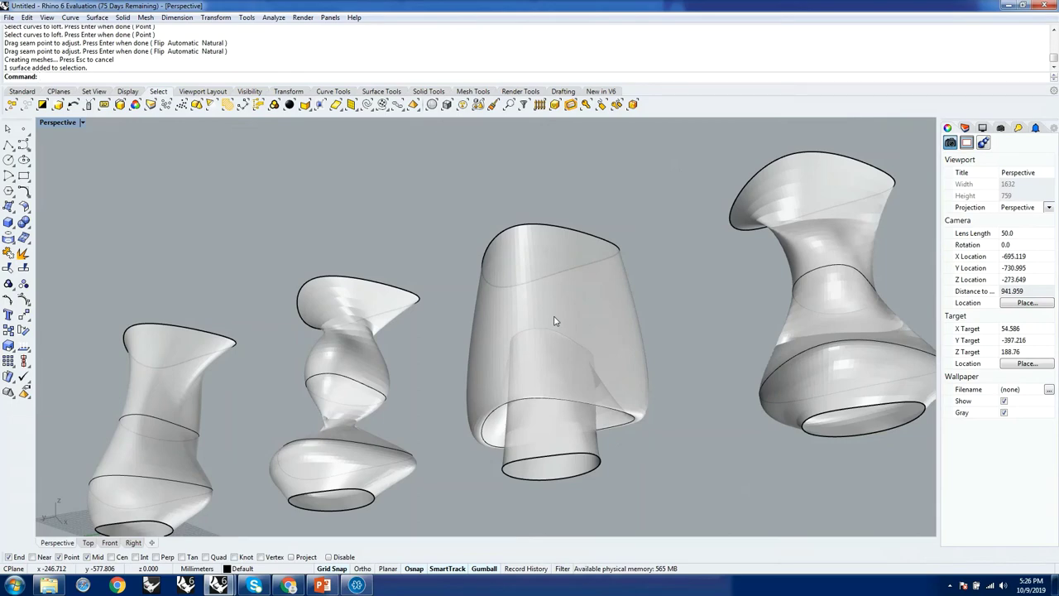
{"action": "right_click_drag", "start_coordinate": [481, 367], "coordinate": [559, 365]}
{"action": "scroll", "coordinate": [558, 366], "scroll_direction": "up", "scroll_amount": 3}
{"action": "left_click", "coordinate": [497, 327]}
{"action": "left_click", "coordinate": [606, 323]}
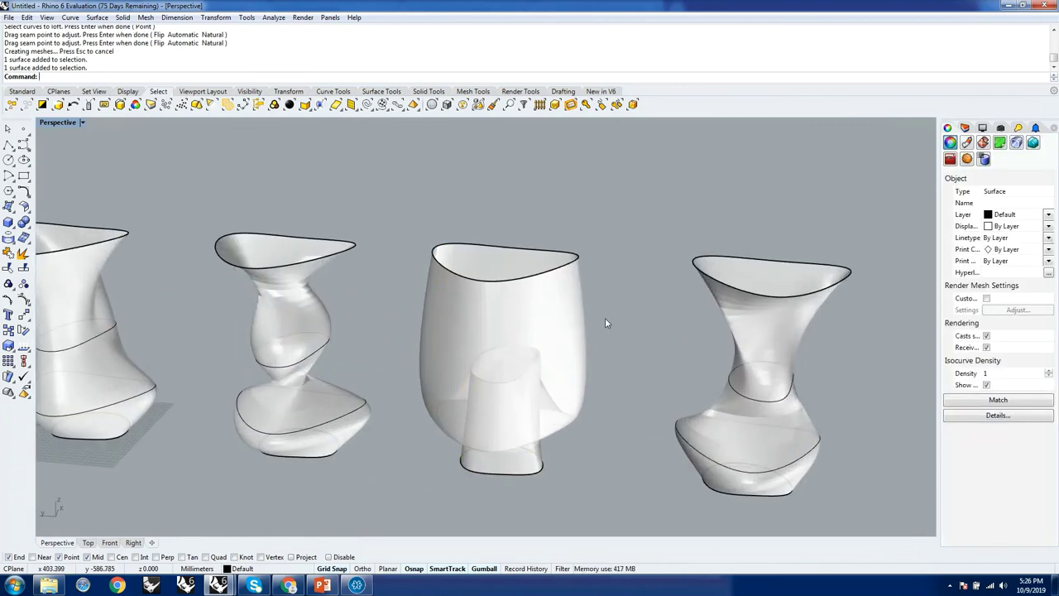
Step: Compare the lofted vases along the row, and examine the original vase's lower sections and waist up close
{"action": "scroll", "coordinate": [605, 323], "scroll_direction": "down", "scroll_amount": 3}
{"action": "scroll", "coordinate": [741, 352], "scroll_direction": "up", "scroll_amount": 4}
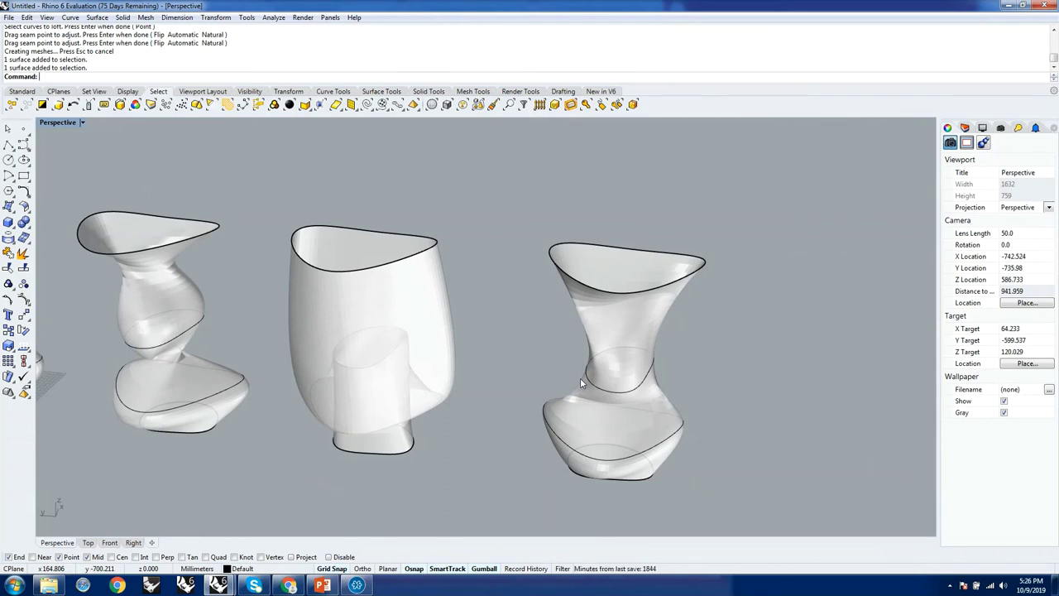
{"action": "right_click_drag", "start_coordinate": [790, 377], "coordinate": [542, 404]}
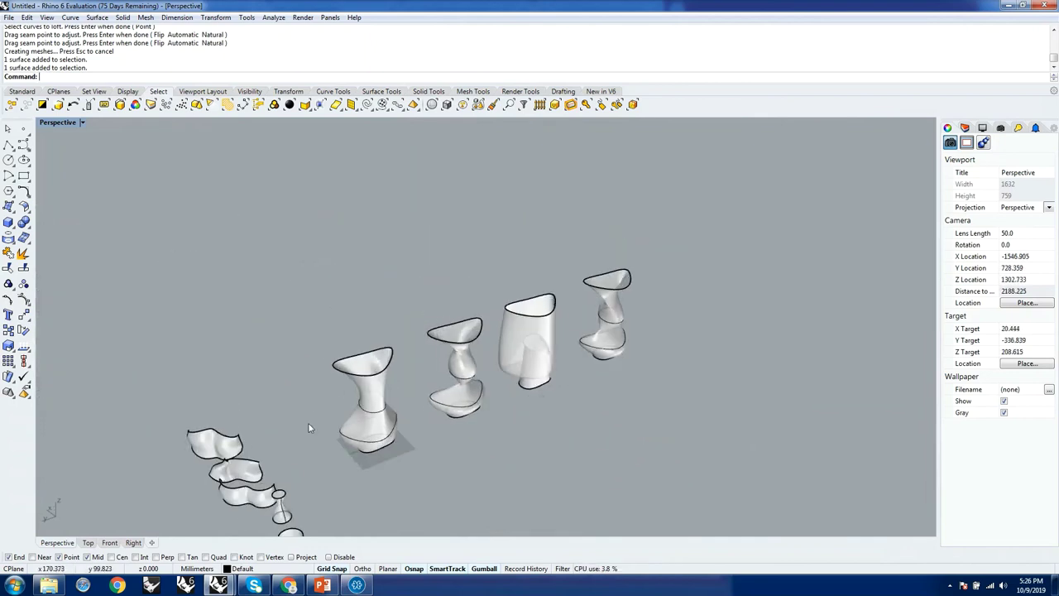
{"action": "scroll", "coordinate": [308, 428], "scroll_direction": "up", "scroll_amount": 5}
{"action": "scroll", "coordinate": [431, 464], "scroll_direction": "up", "scroll_amount": 4}
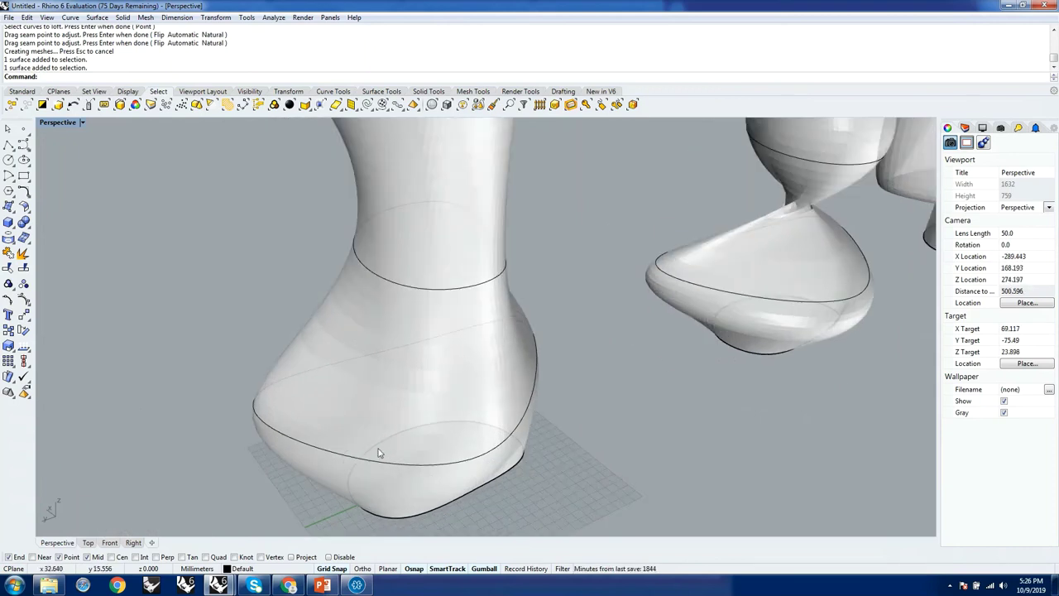
{"action": "scroll", "coordinate": [392, 476], "scroll_direction": "down", "scroll_amount": 3}
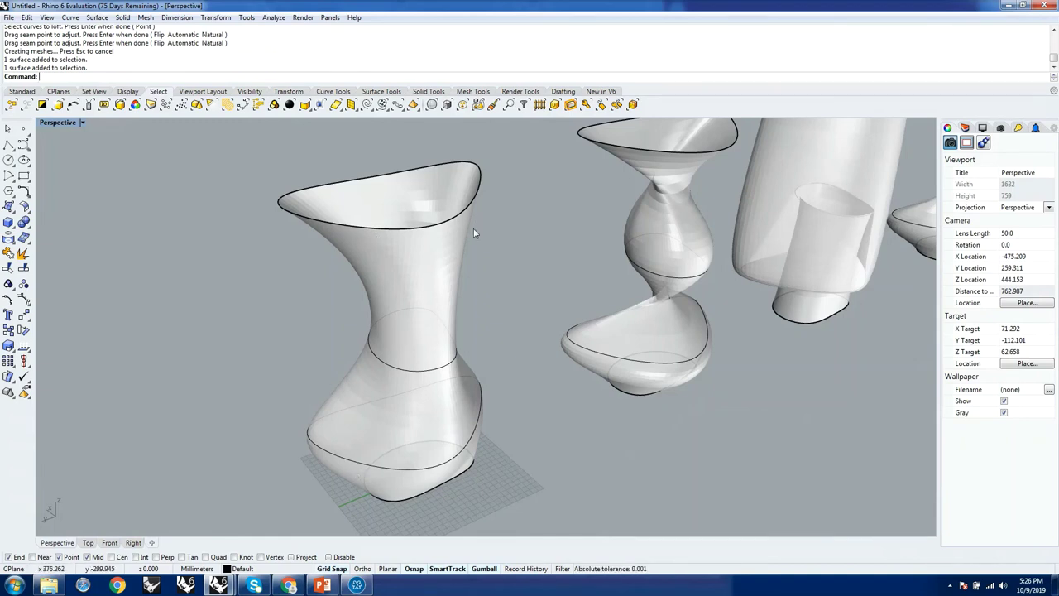
Step: Switch to the webinar window to check the Q&A for attendee questions, and return to the untitled Rhino model
{"action": "mouse_move", "coordinate": [356, 586]}
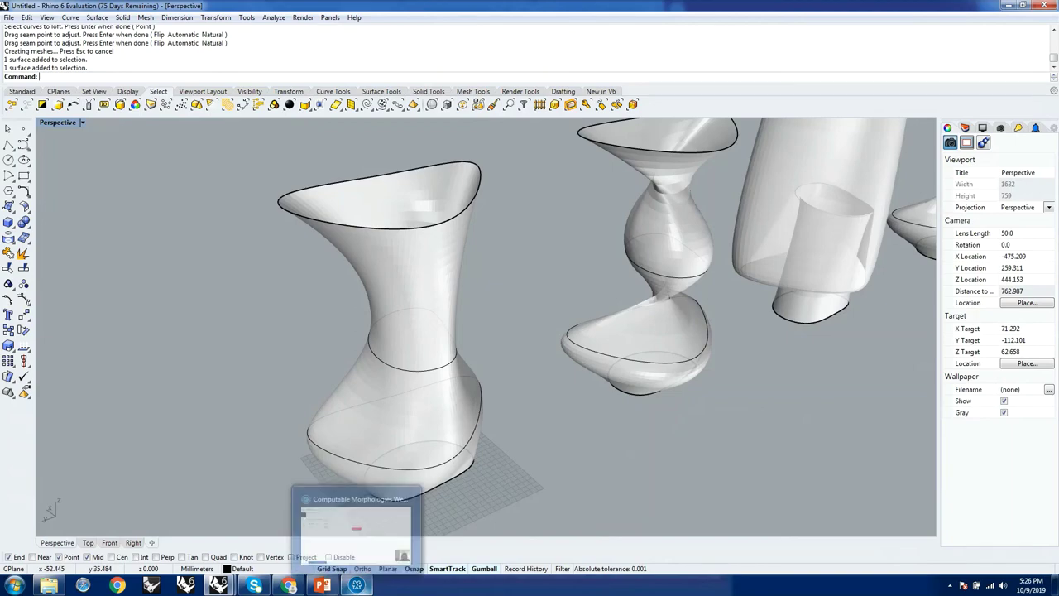
{"action": "left_click", "coordinate": [290, 586]}
{"action": "left_click", "coordinate": [357, 586]}
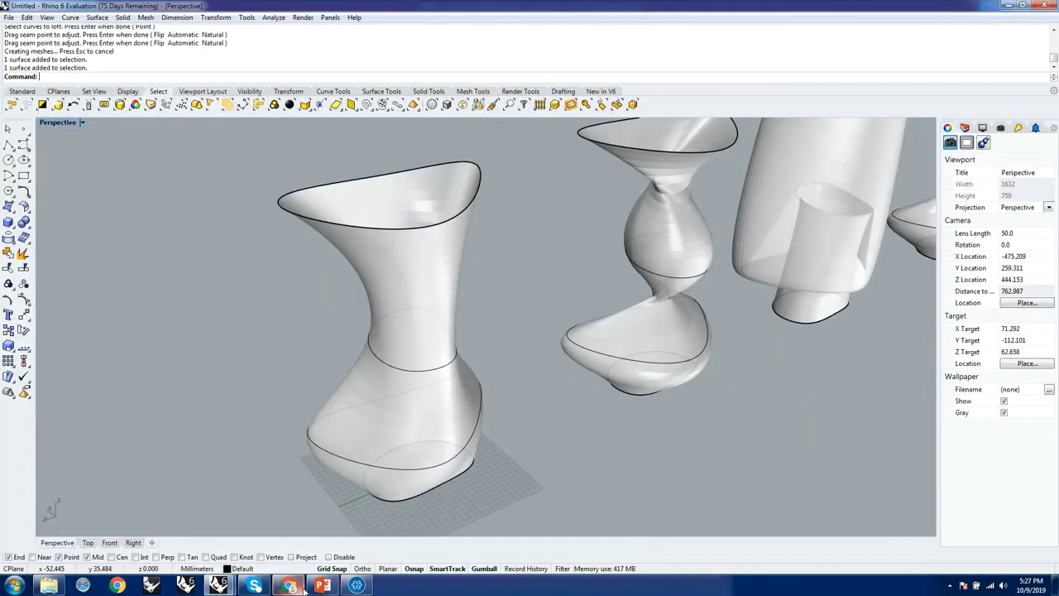
{"action": "left_click", "coordinate": [357, 586]}
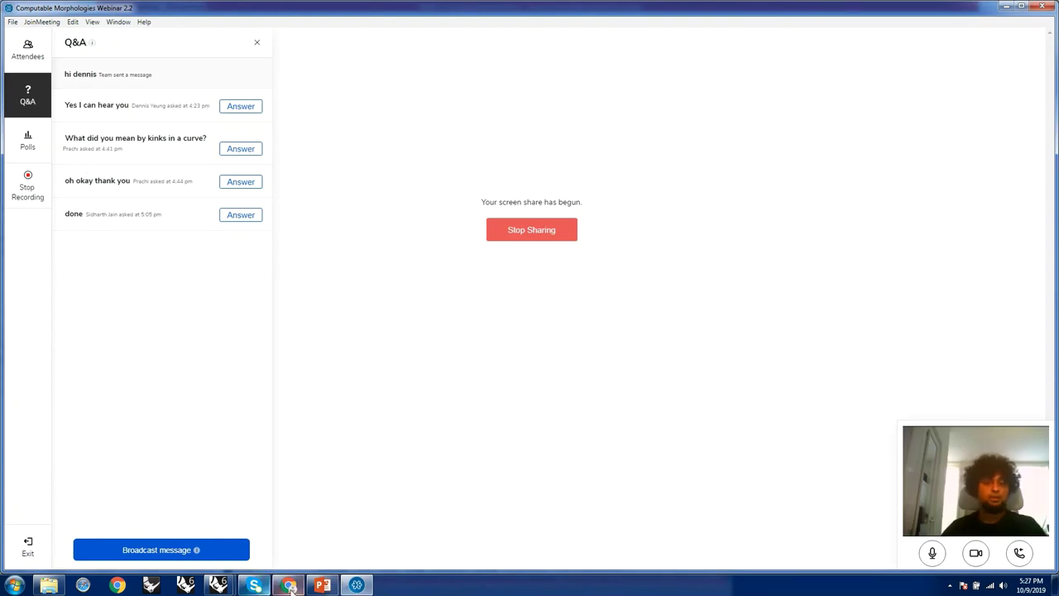
{"action": "mouse_move", "coordinate": [326, 588]}
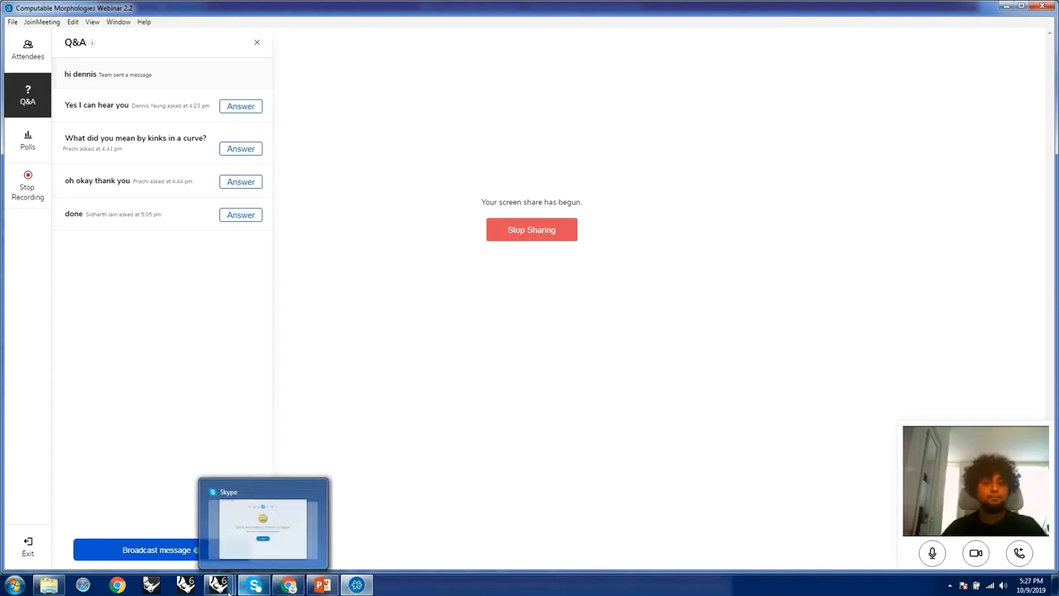
{"action": "mouse_move", "coordinate": [219, 587]}
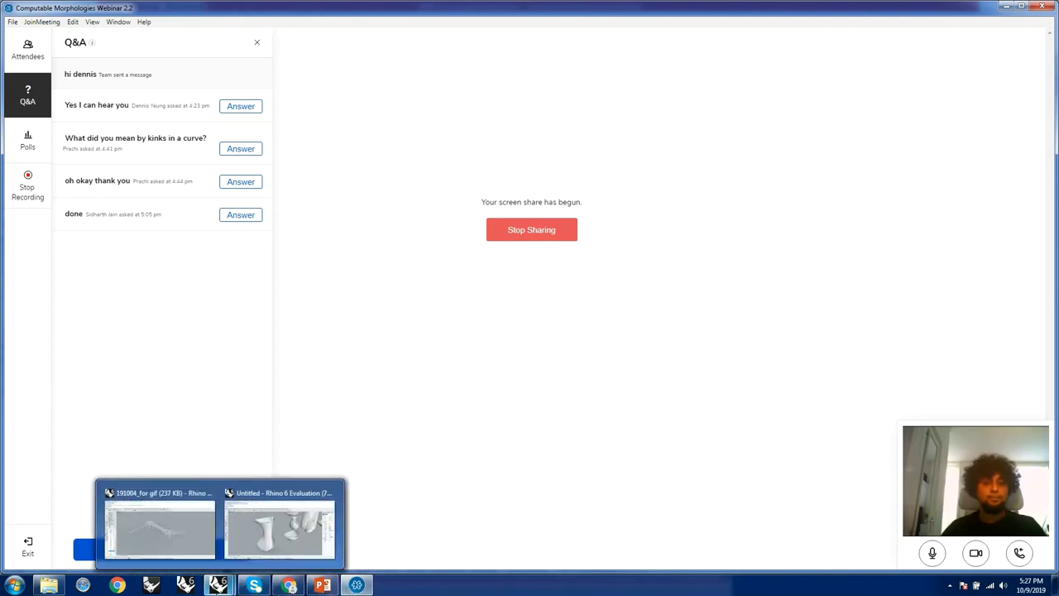
{"action": "left_click", "coordinate": [279, 532]}
Step: Select all four vases together with the row of smaller practice surfaces and their curves
{"action": "scroll", "coordinate": [451, 394], "scroll_direction": "down", "scroll_amount": 8}
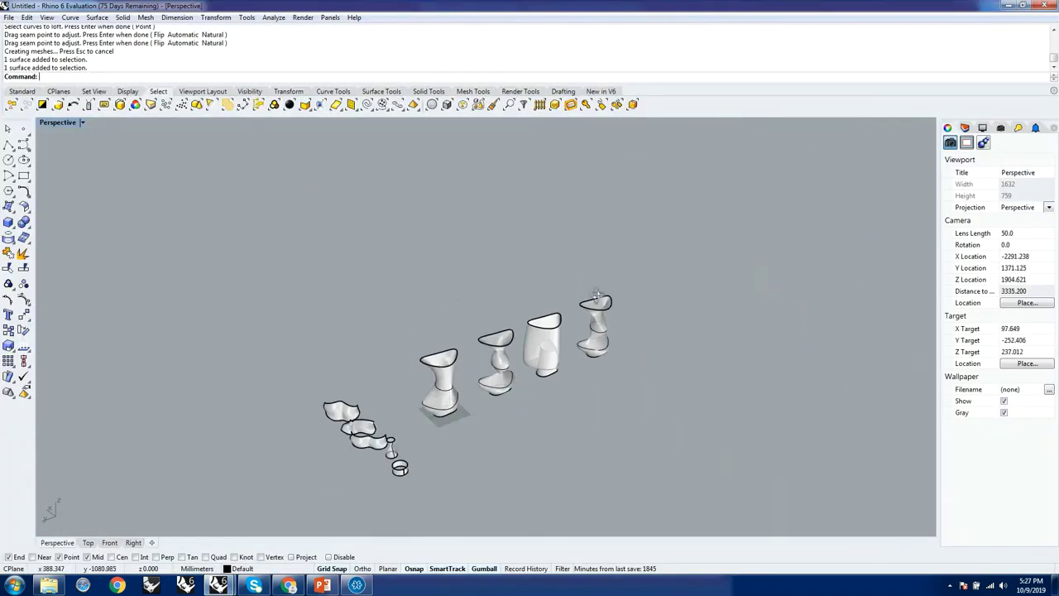
{"action": "right_click_drag", "start_coordinate": [598, 296], "coordinate": [475, 319]}
{"action": "scroll", "coordinate": [474, 320], "scroll_direction": "down", "scroll_amount": 3}
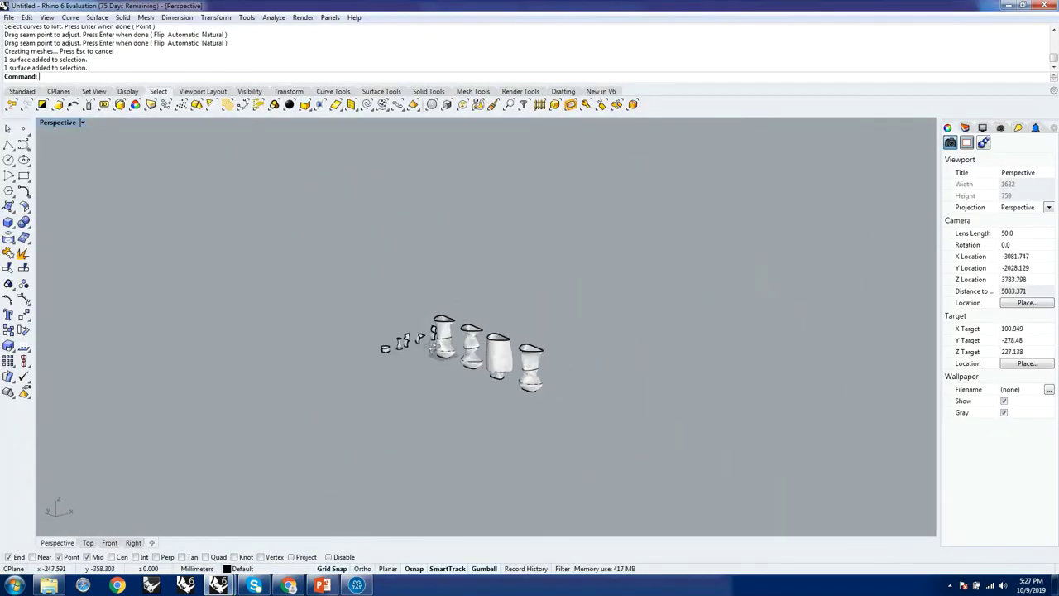
{"action": "scroll", "coordinate": [430, 339], "scroll_direction": "up", "scroll_amount": 4}
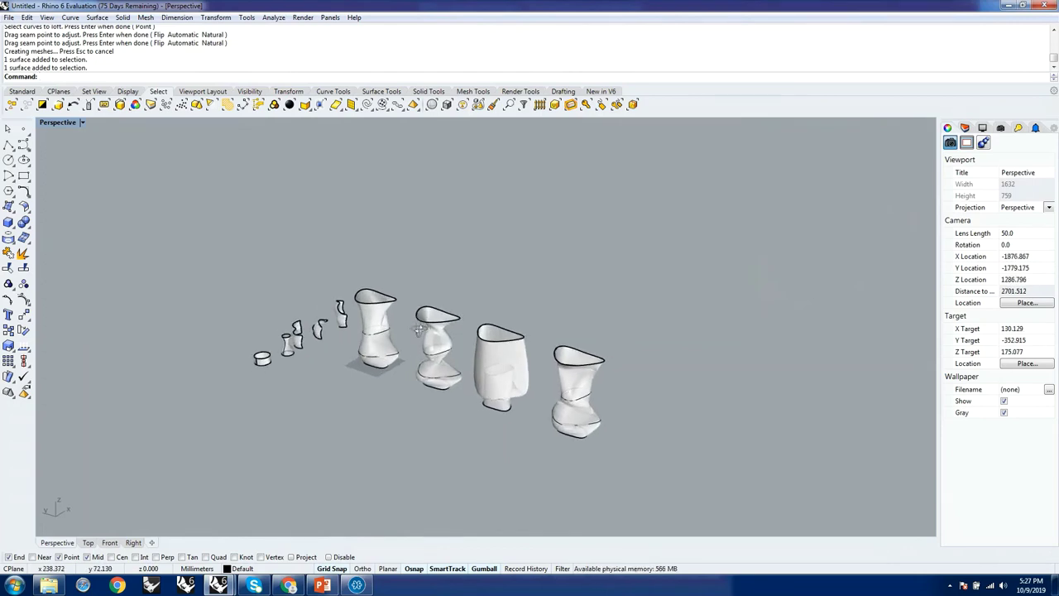
{"action": "left_click_drag", "start_coordinate": [212, 232], "coordinate": [744, 476]}
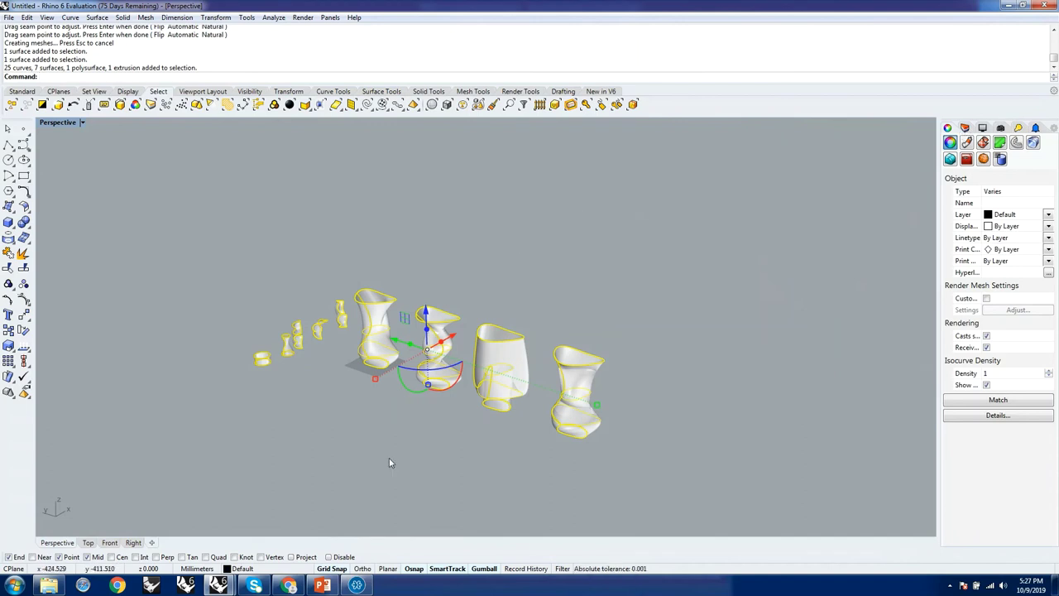
Step: Check the webinar Q&A again, return to Rhino and look over the selected vases and practice surfaces
{"action": "left_click", "coordinate": [358, 585]}
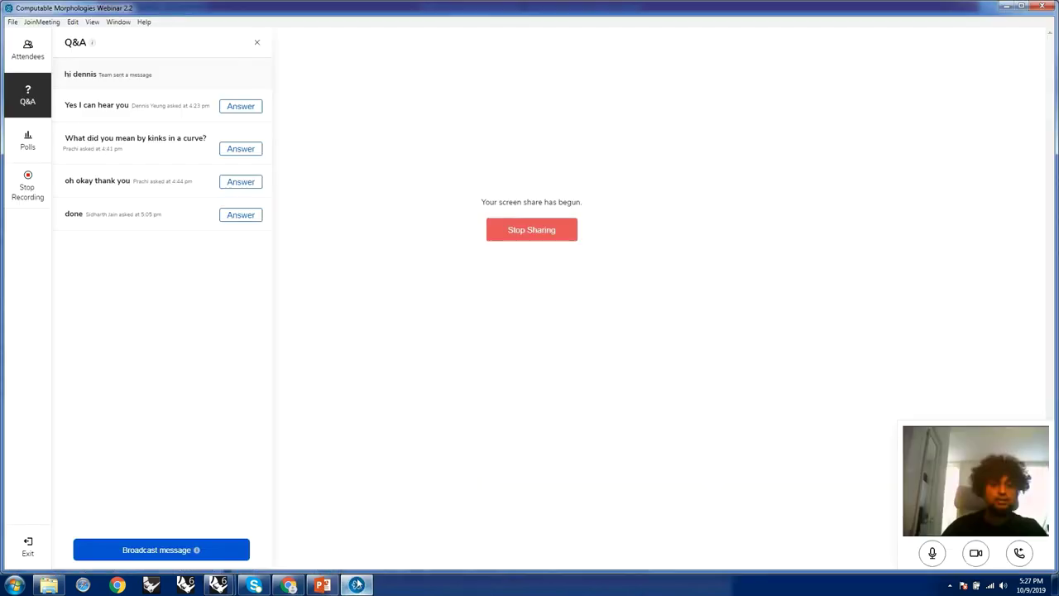
{"action": "left_click", "coordinate": [357, 585]}
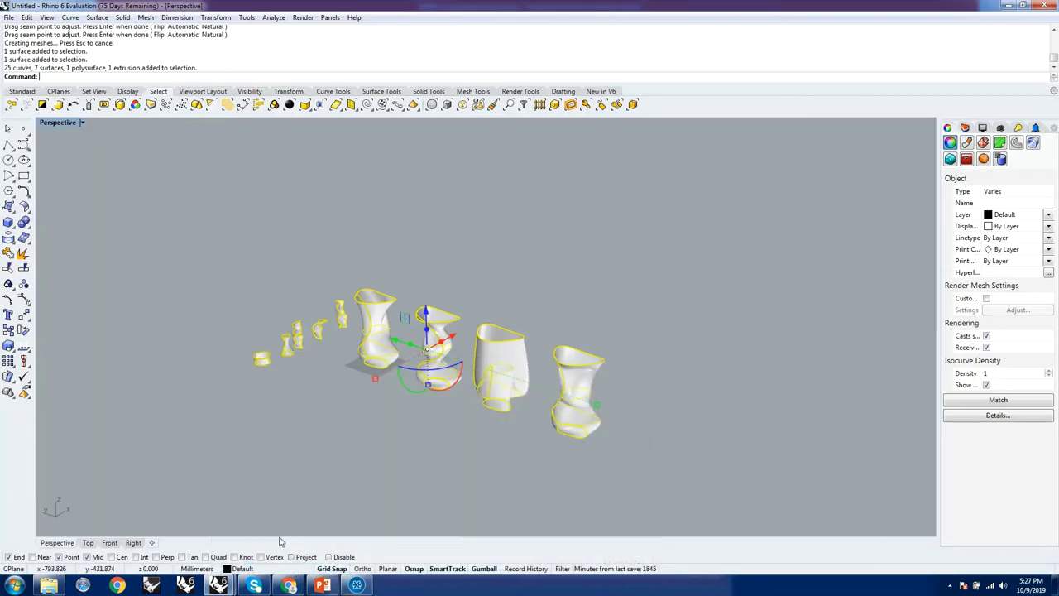
{"action": "right_click_drag", "start_coordinate": [474, 411], "coordinate": [514, 299]}
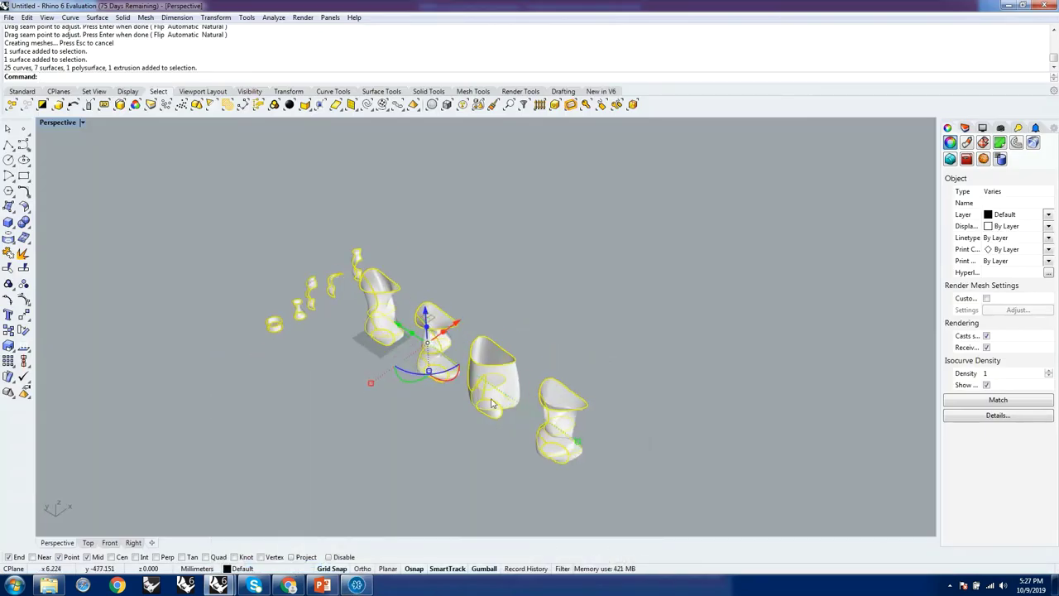
{"action": "scroll", "coordinate": [514, 299], "scroll_direction": "down", "scroll_amount": 3}
{"action": "scroll", "coordinate": [509, 372], "scroll_direction": "up", "scroll_amount": 3}
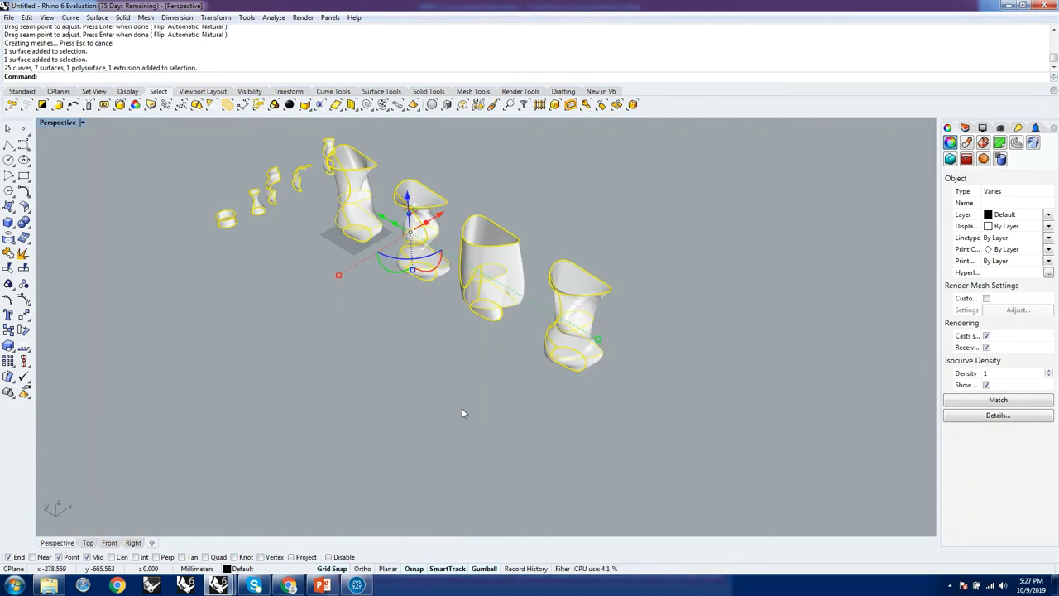
{"action": "scroll", "coordinate": [536, 448], "scroll_direction": "down", "scroll_amount": 3}
{"action": "scroll", "coordinate": [477, 383], "scroll_direction": "up", "scroll_amount": 3}
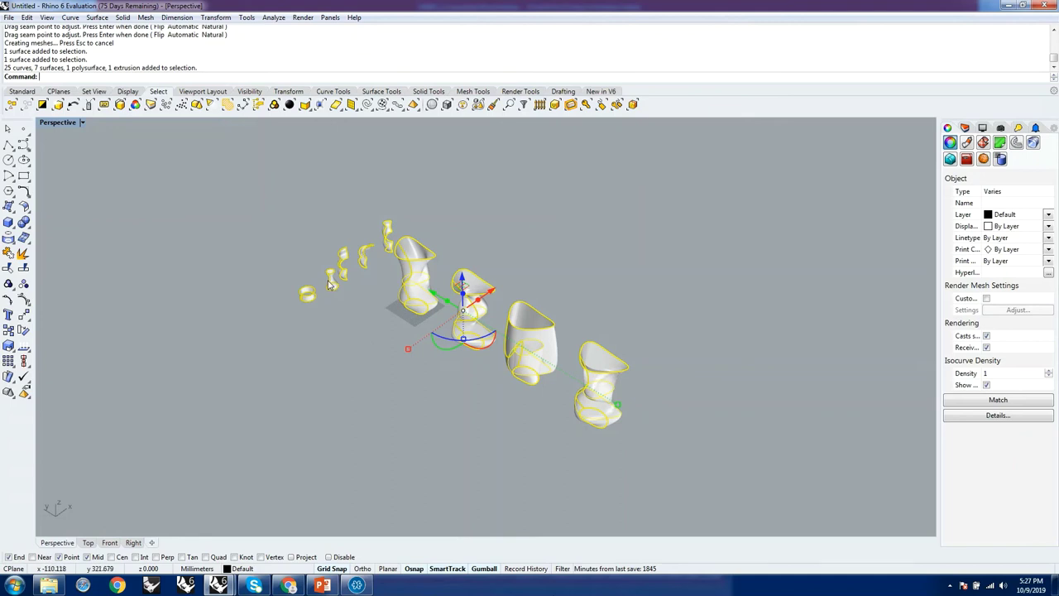
{"action": "mouse_move", "coordinate": [49, 586]}
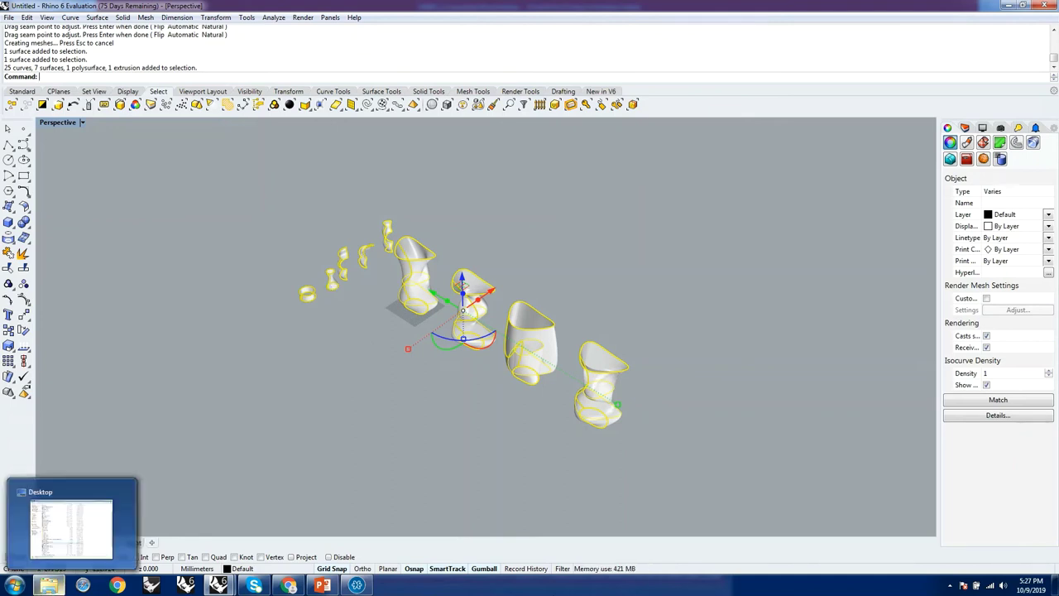